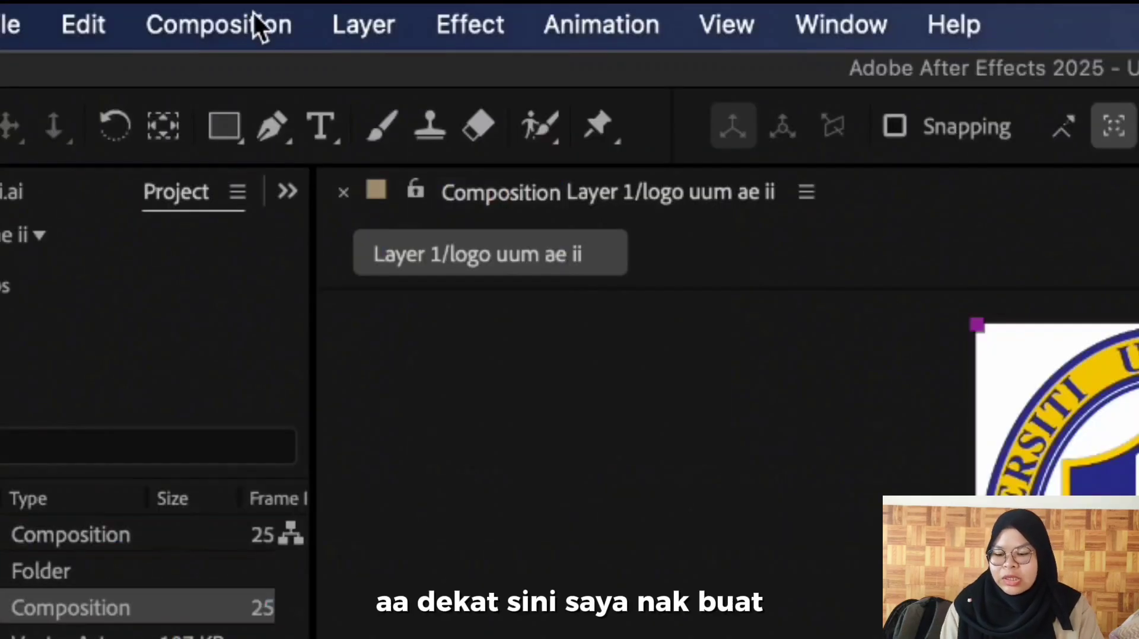
# - Set the logo composition's size to 1920 px wide by 1080 px high in its composition settings
pyautogui.click(255, 24)
pyautogui.click(366, 145)
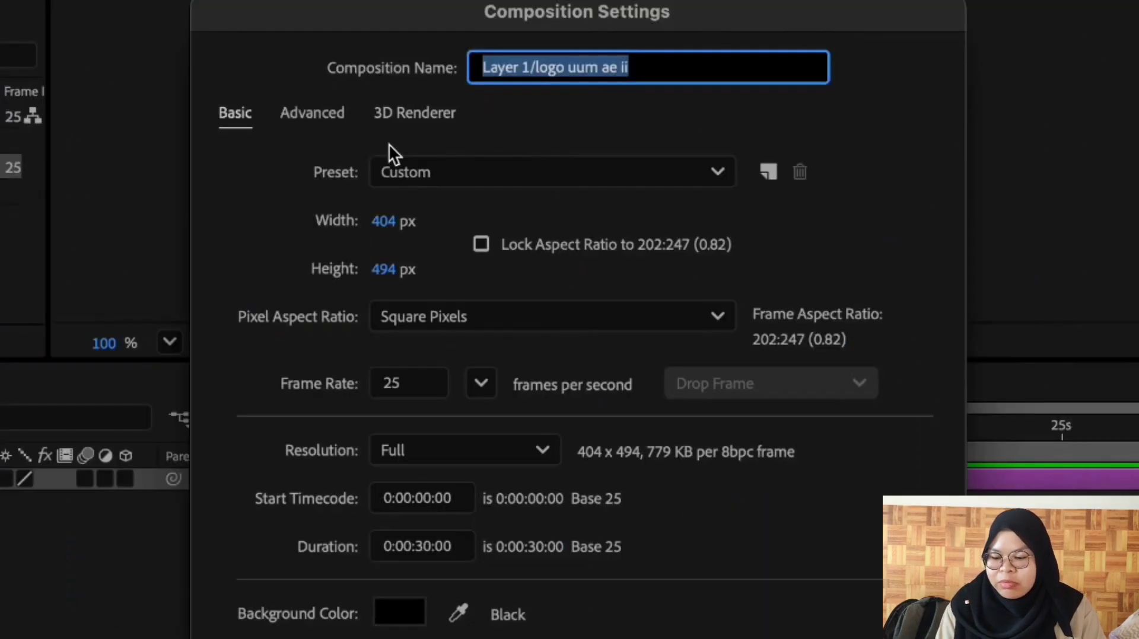
pyautogui.click(385, 224)
pyautogui.write('1')
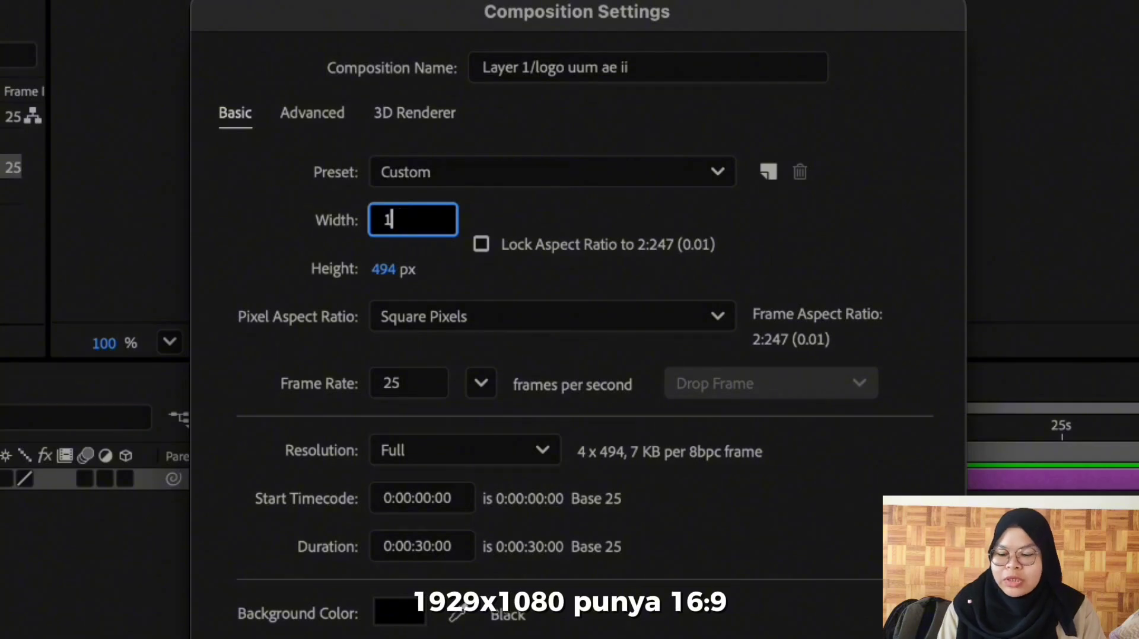
pyautogui.write('920')
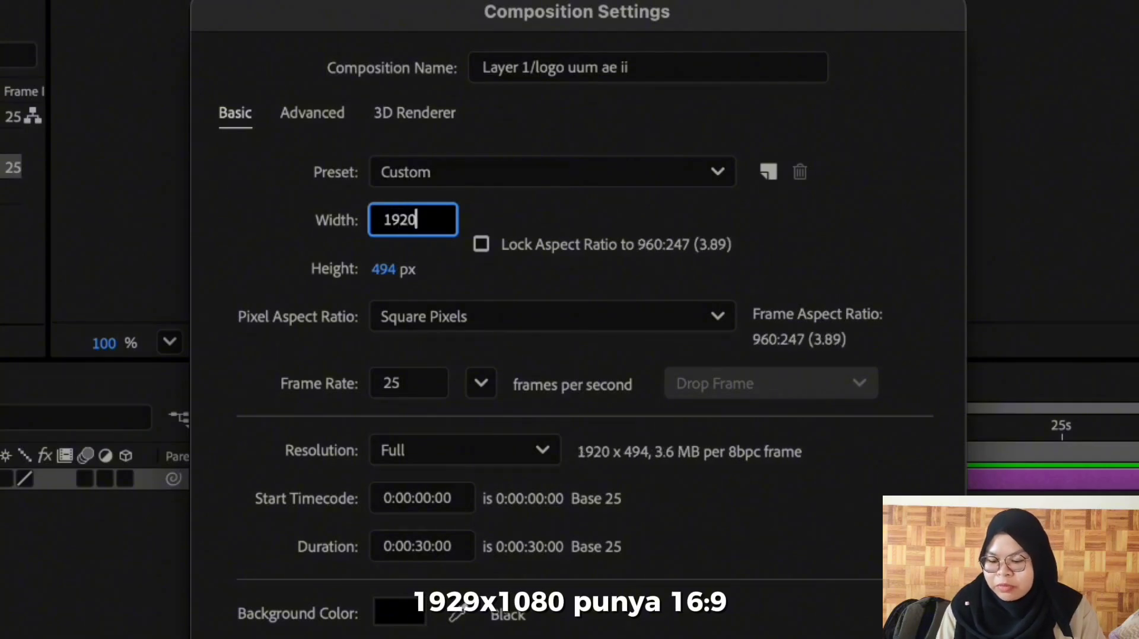
pyautogui.click(381, 268)
pyautogui.write('1080')
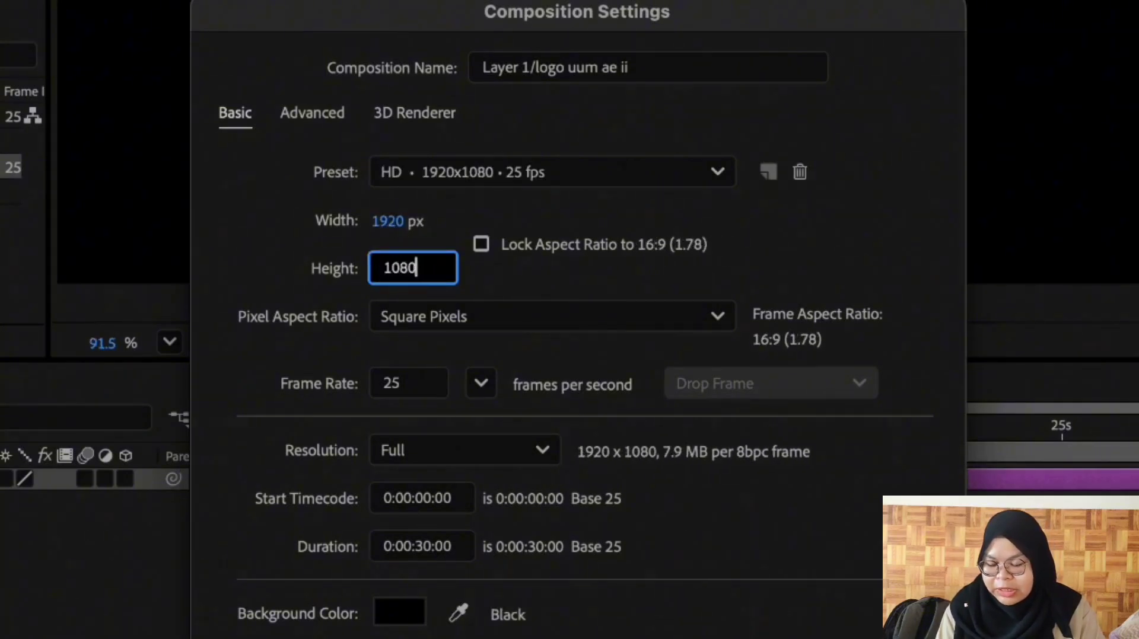
pyautogui.press('Return')
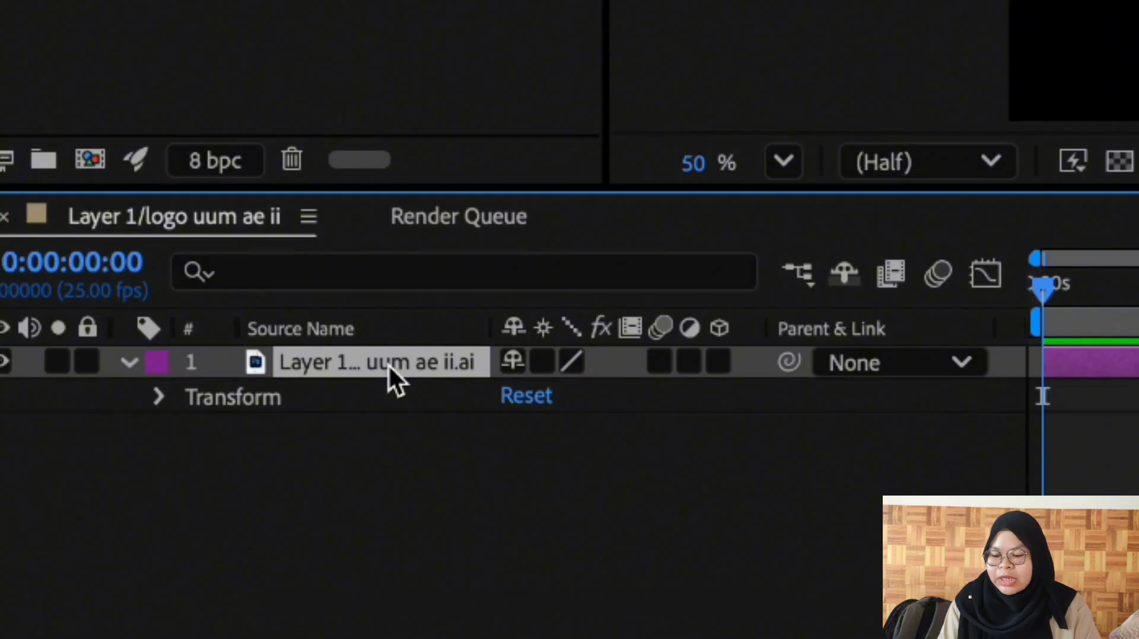
# - Create shapes from the logo's .ai vector layer
pyautogui.rightClick(386, 361)
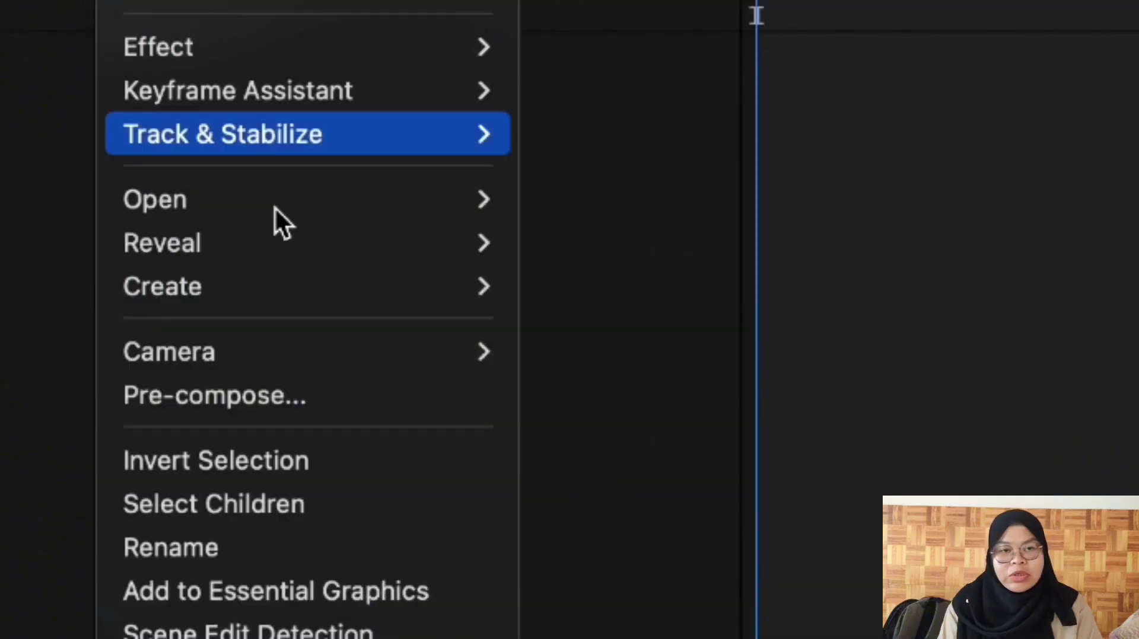
pyautogui.moveTo(326, 295)
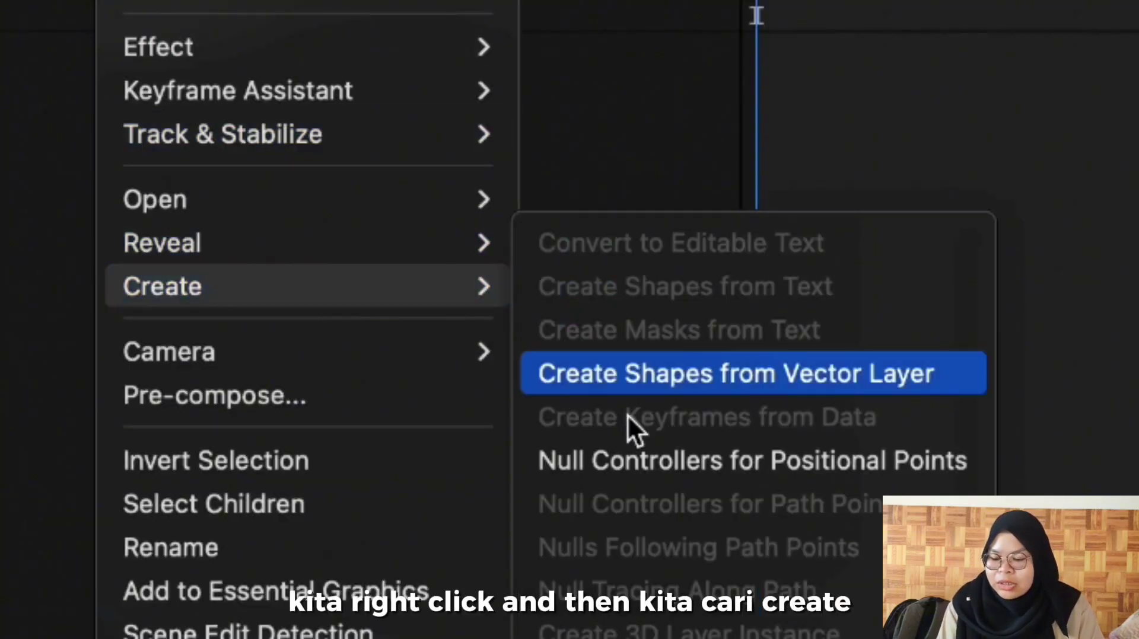
pyautogui.click(641, 379)
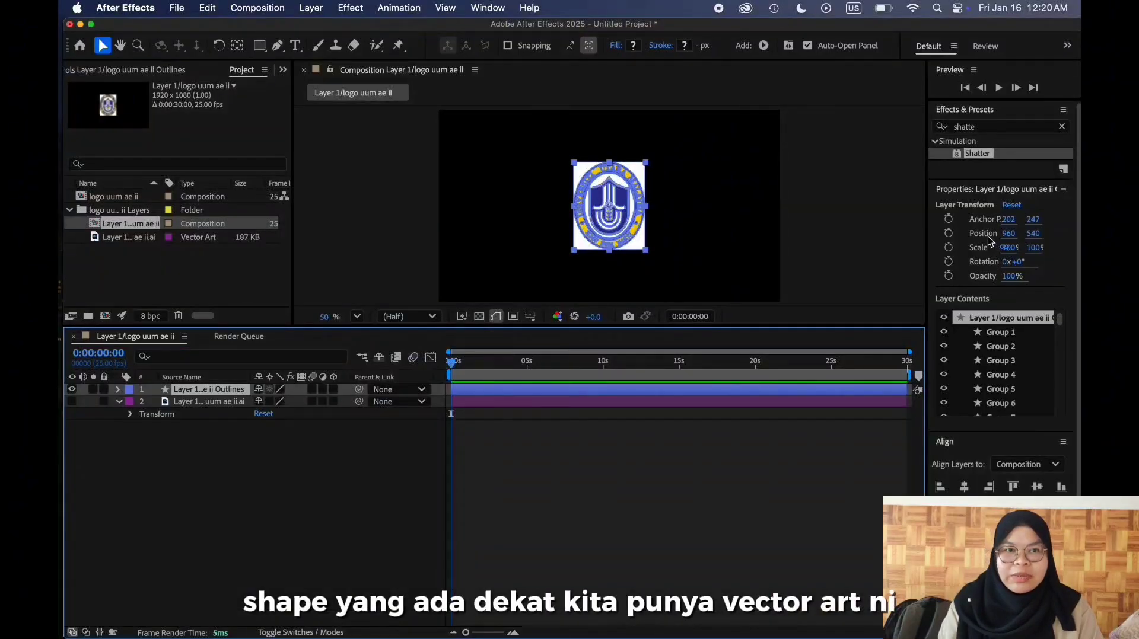
# - Delete Group 68, the white background, from the outlines layer's contents, and delete the original .ai layer
pyautogui.scroll(-2, 990, 241)
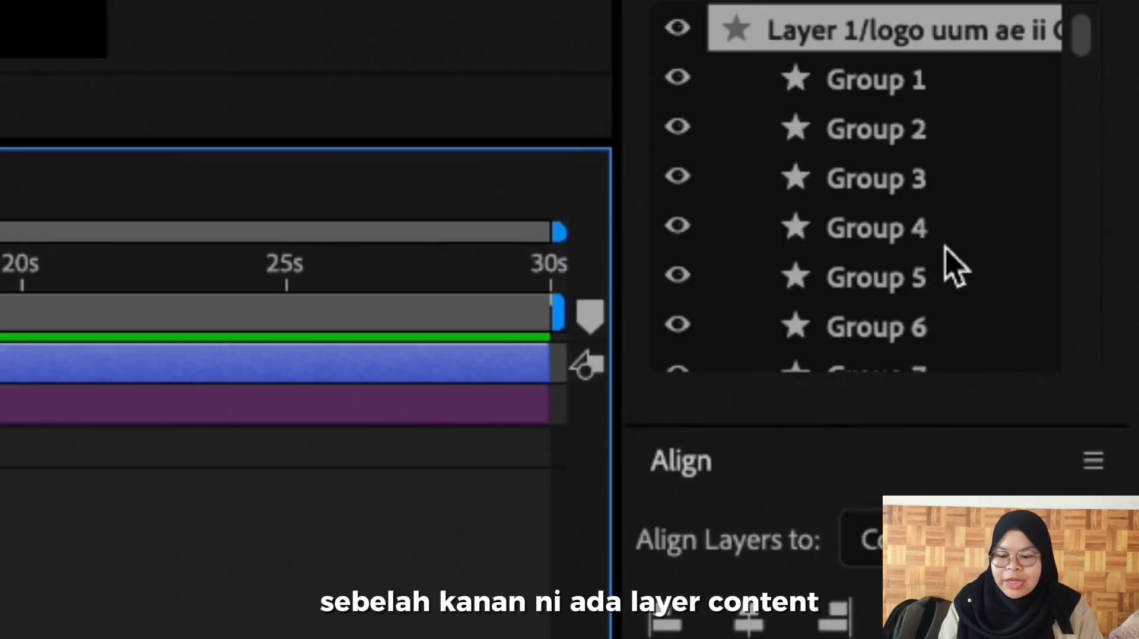
pyautogui.scroll(2, 1018, 360)
pyautogui.scroll(-4, 1022, 360)
pyautogui.scroll(-15, 952, 261)
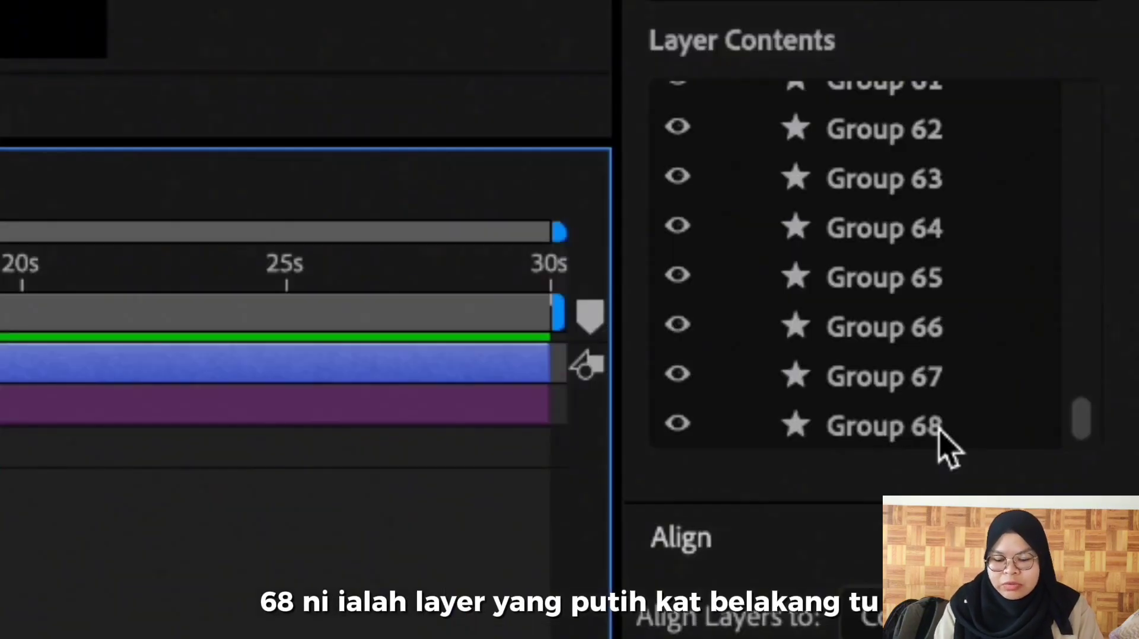
pyautogui.click(897, 419)
pyautogui.press('Delete')
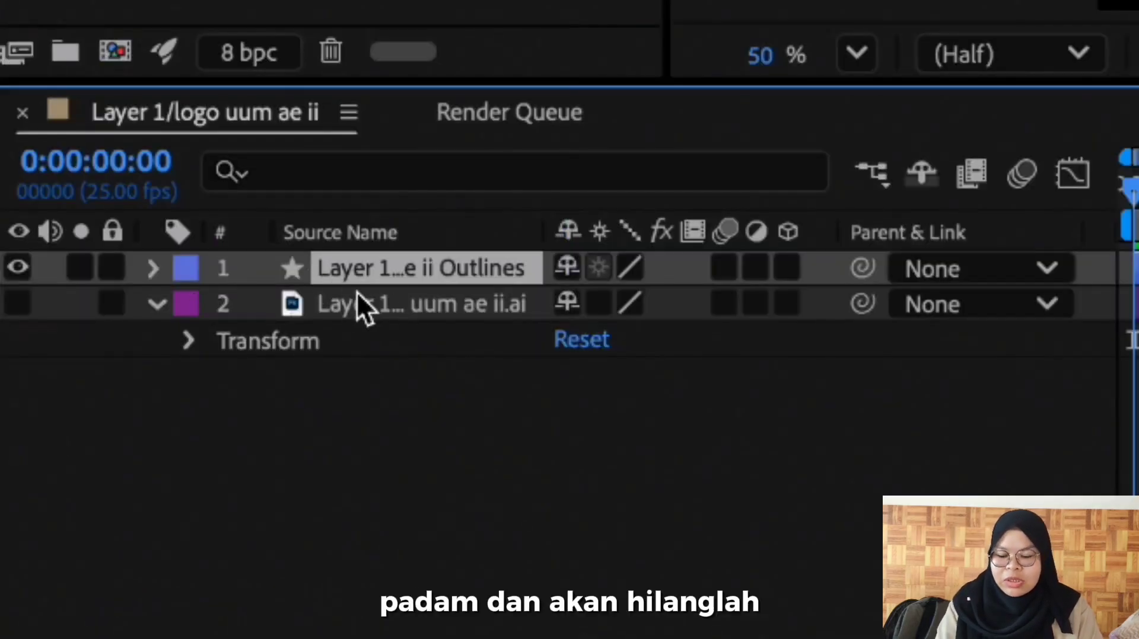
pyautogui.click(414, 288)
pyautogui.press('Delete')
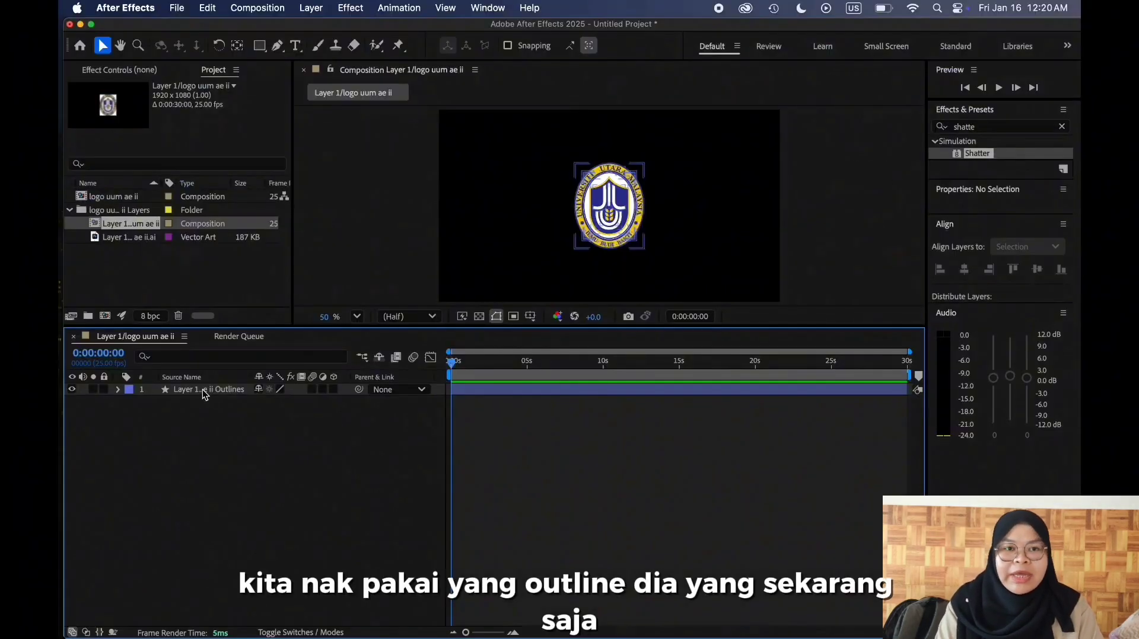
# - Pre-compose the outlines layer as "logo", moving all attributes into the new composition
pyautogui.rightClick(202, 389)
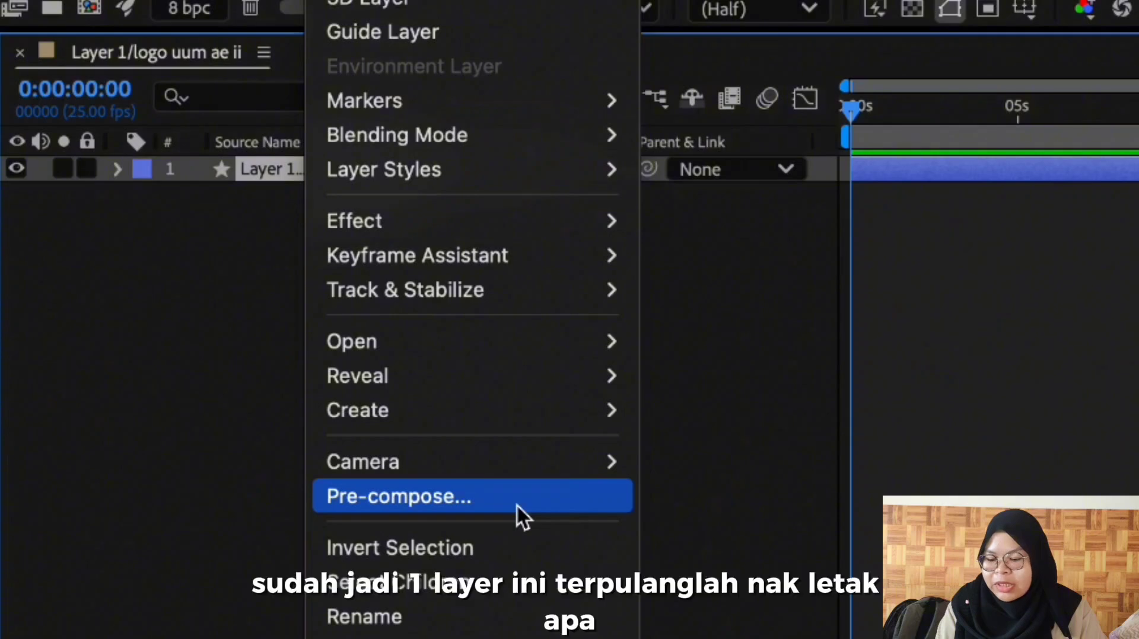
pyautogui.click(516, 504)
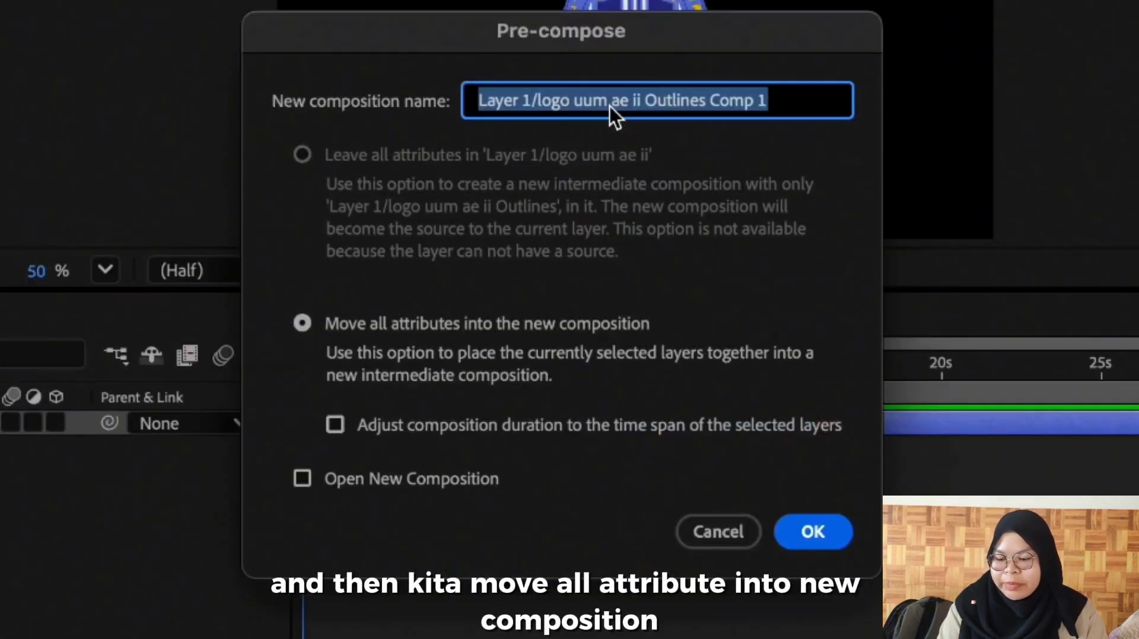
pyautogui.press('BackSpace')
pyautogui.write('logo')
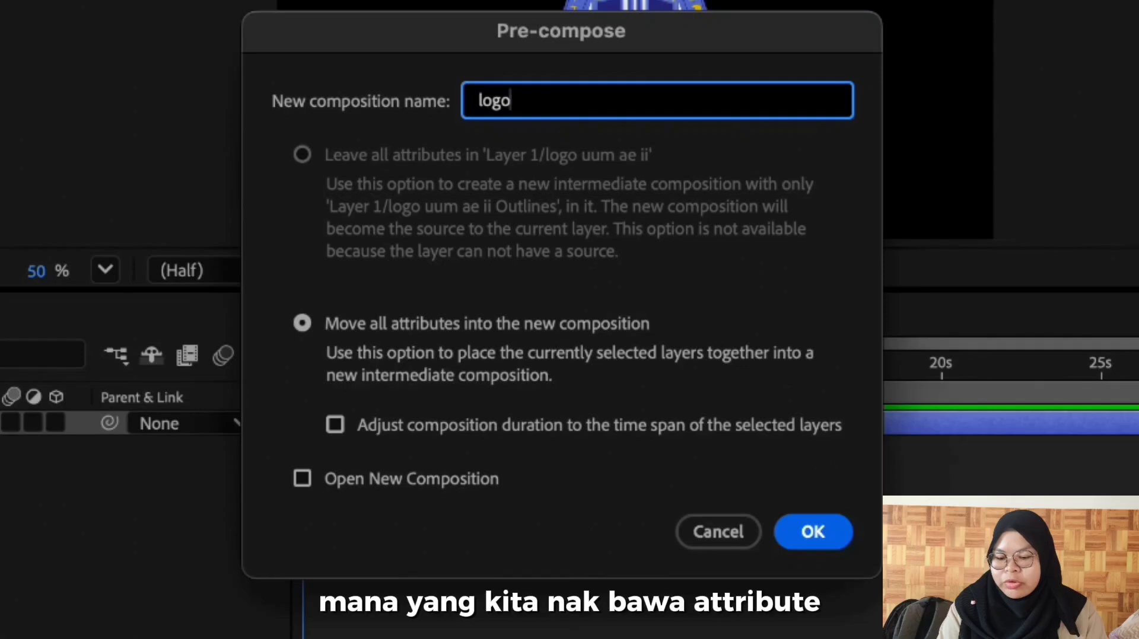
pyautogui.click(832, 542)
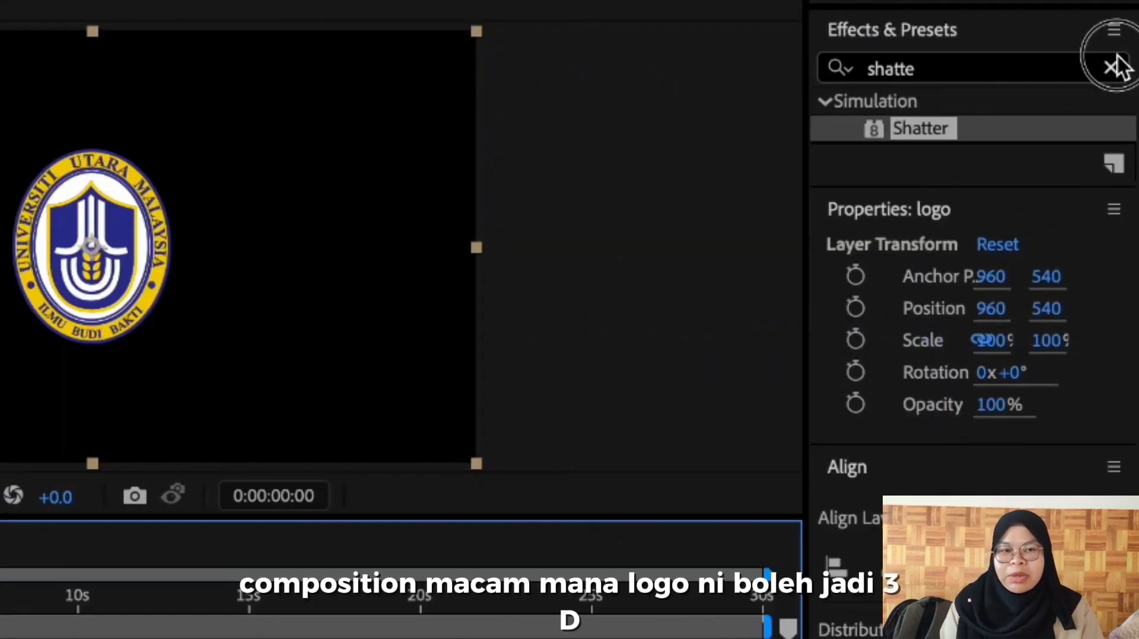
# - Apply the Shatter effect to the logo layer and set its View to Rendered
pyautogui.click(1061, 126)
pyautogui.write('shatt')
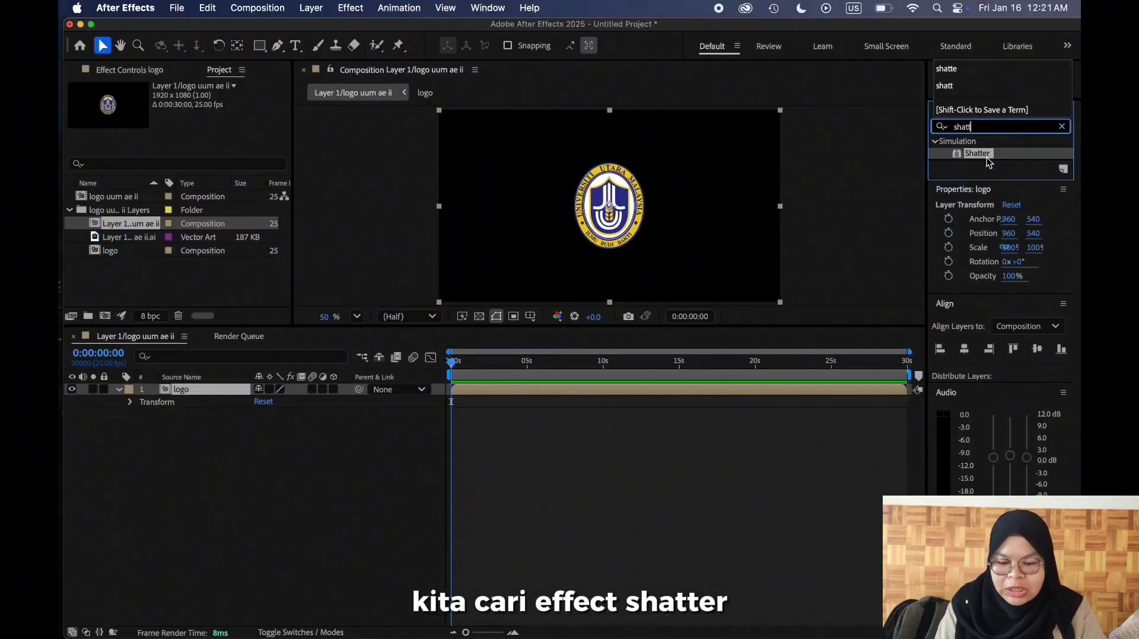
pyautogui.moveTo(942, 135); pyautogui.dragTo(629, 240)
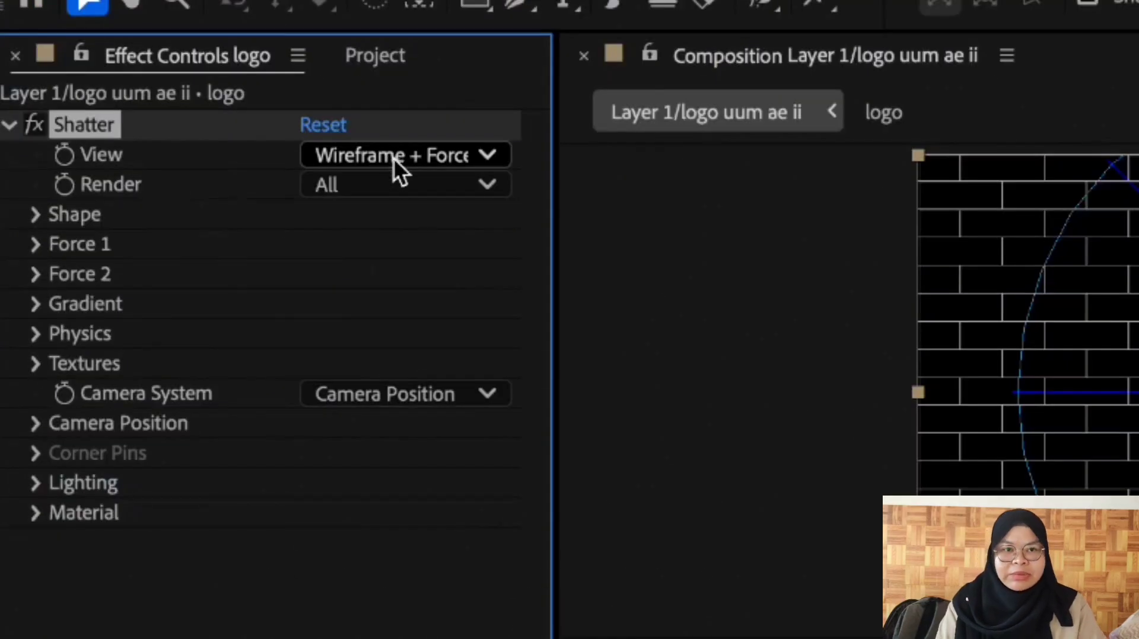
pyautogui.click(393, 158)
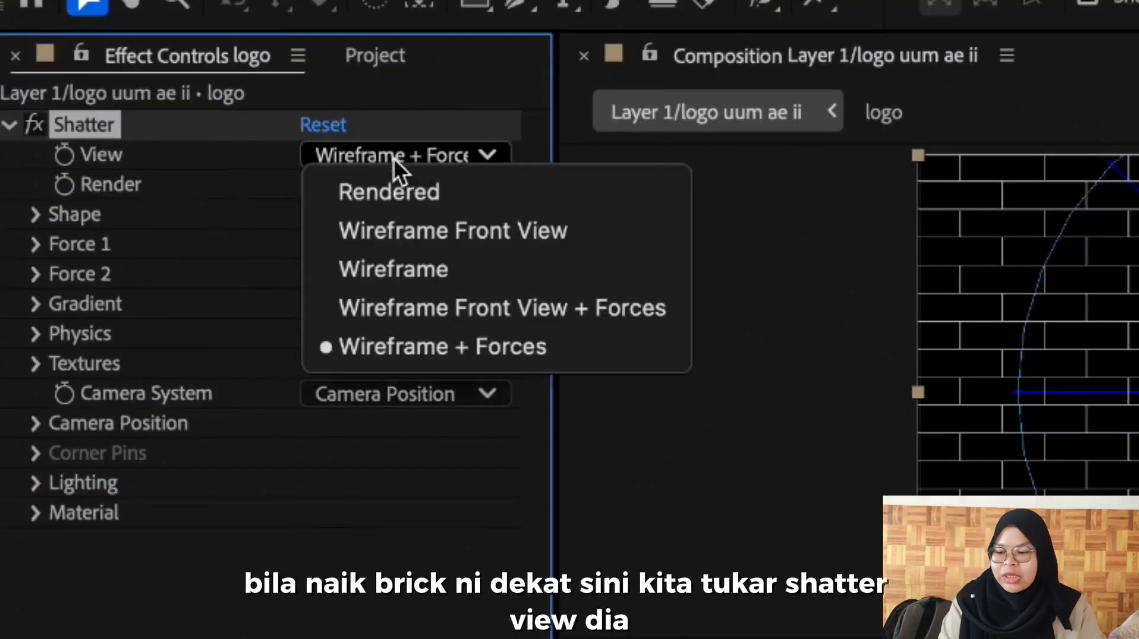
pyautogui.click(403, 193)
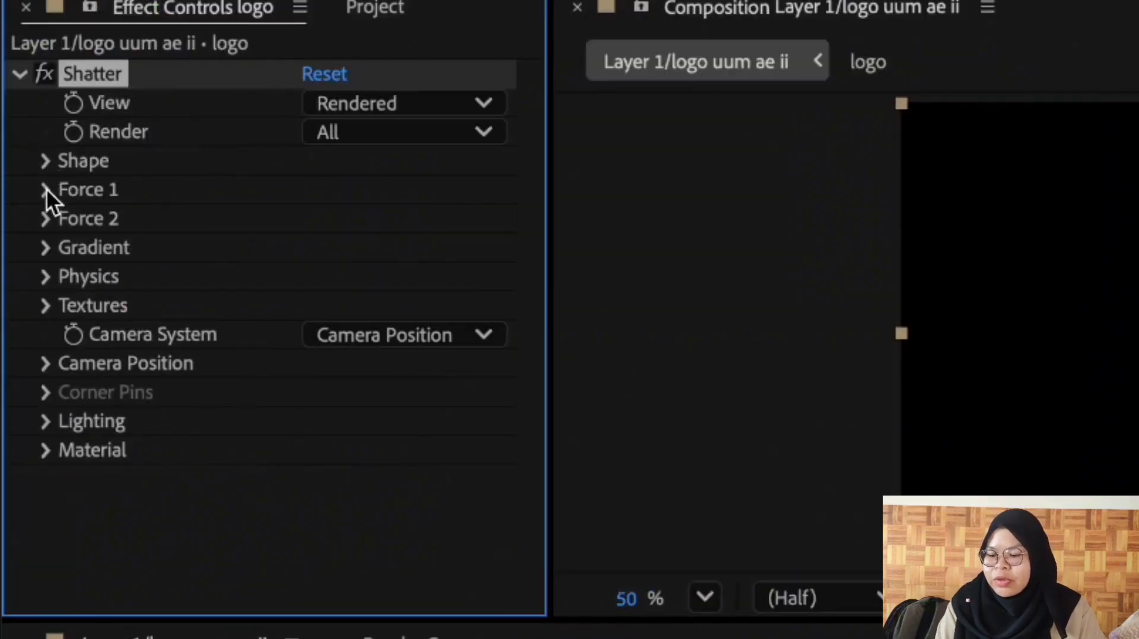
# - Set the depth, radius and strength of Shatter's Force 1 to 0
pyautogui.click(45, 188)
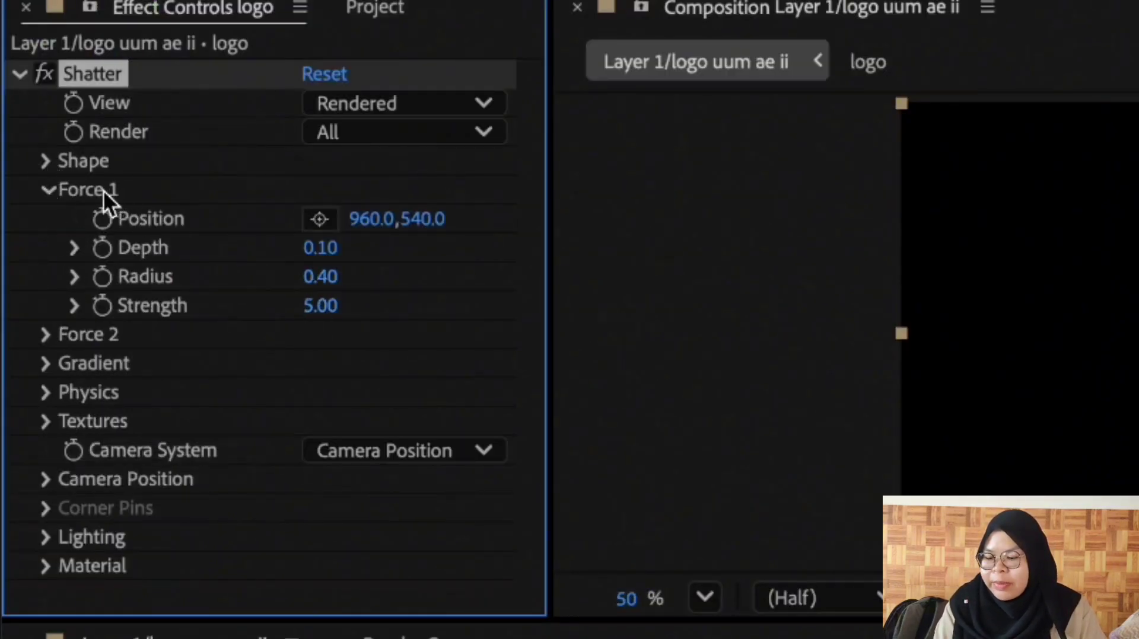
pyautogui.click(323, 248)
pyautogui.write('0')
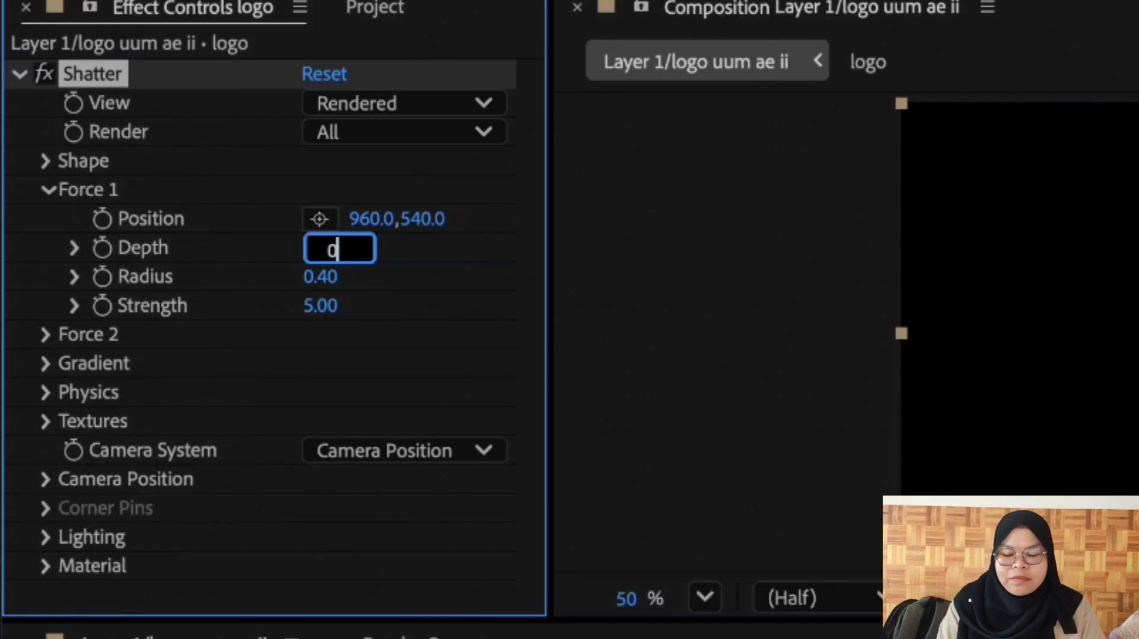
pyautogui.press('Return')
pyautogui.click(323, 281)
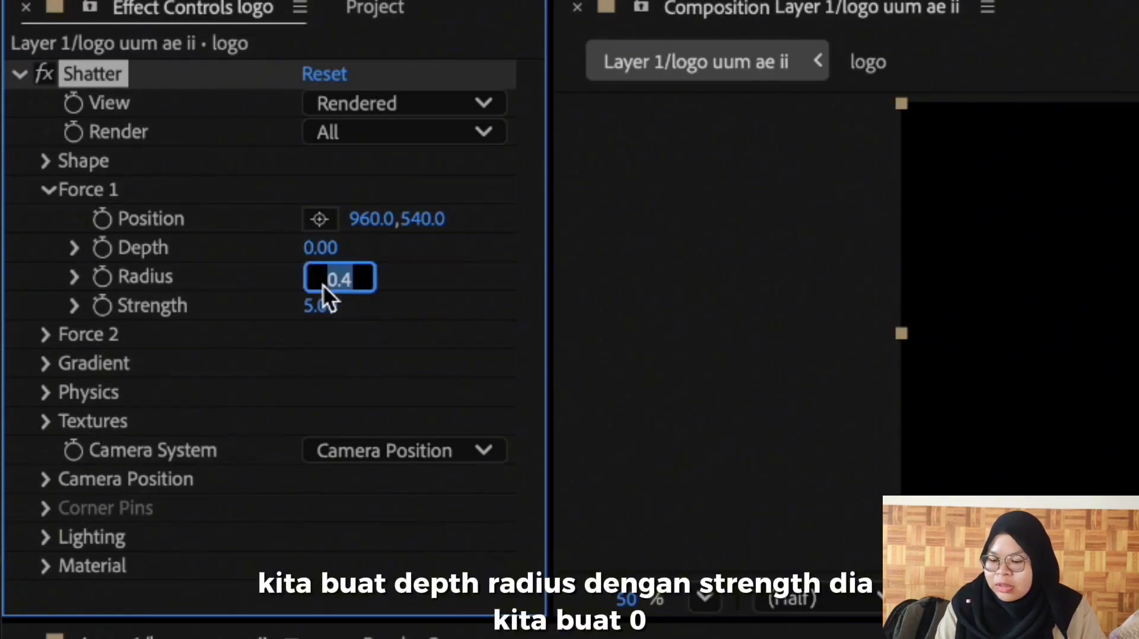
pyautogui.write('0')
pyautogui.press('Return')
pyautogui.click(322, 306)
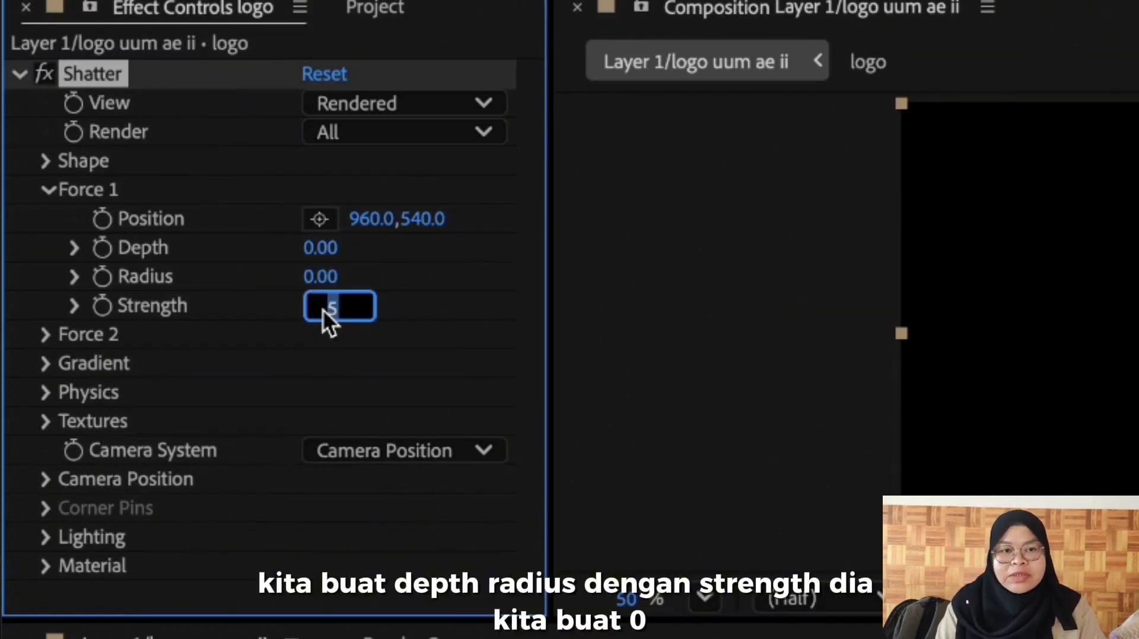
pyautogui.write('0')
pyautogui.press('Return')
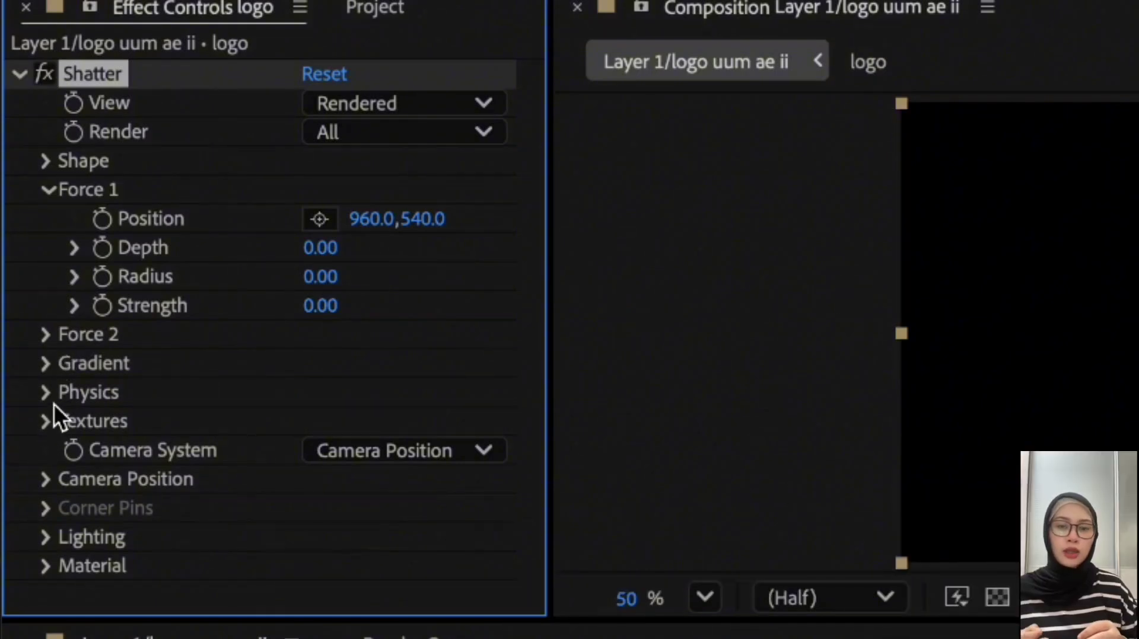
# - Set Shatter's light type to First Comp Light and its ambient light to 1
pyautogui.click(48, 535)
pyautogui.scroll(-3, 177, 522)
pyautogui.click(353, 426)
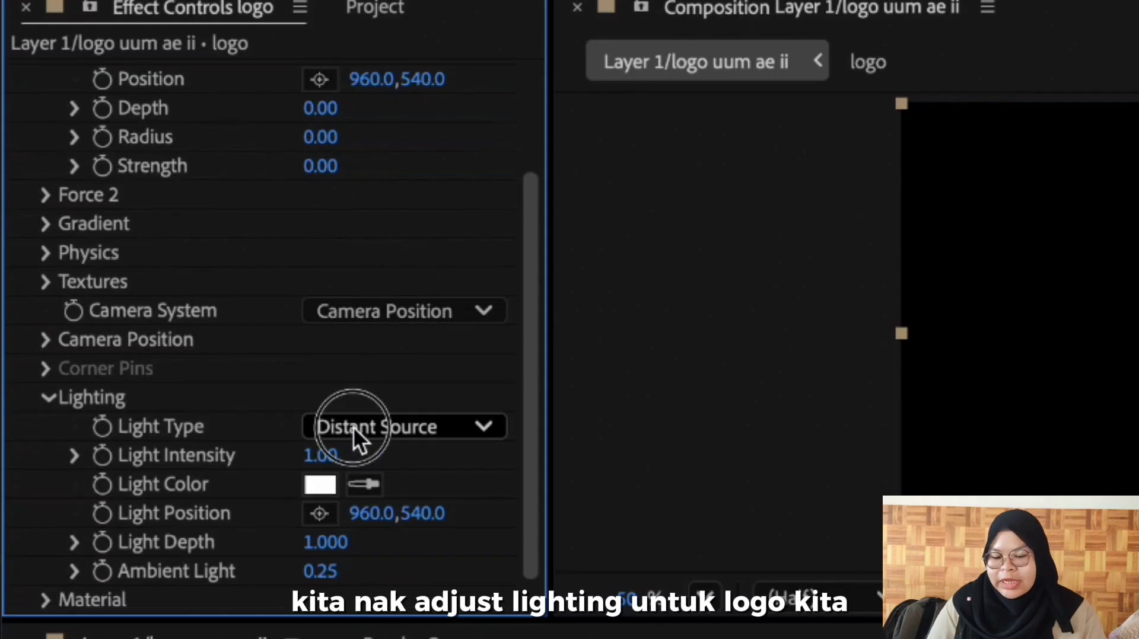
pyautogui.click(427, 534)
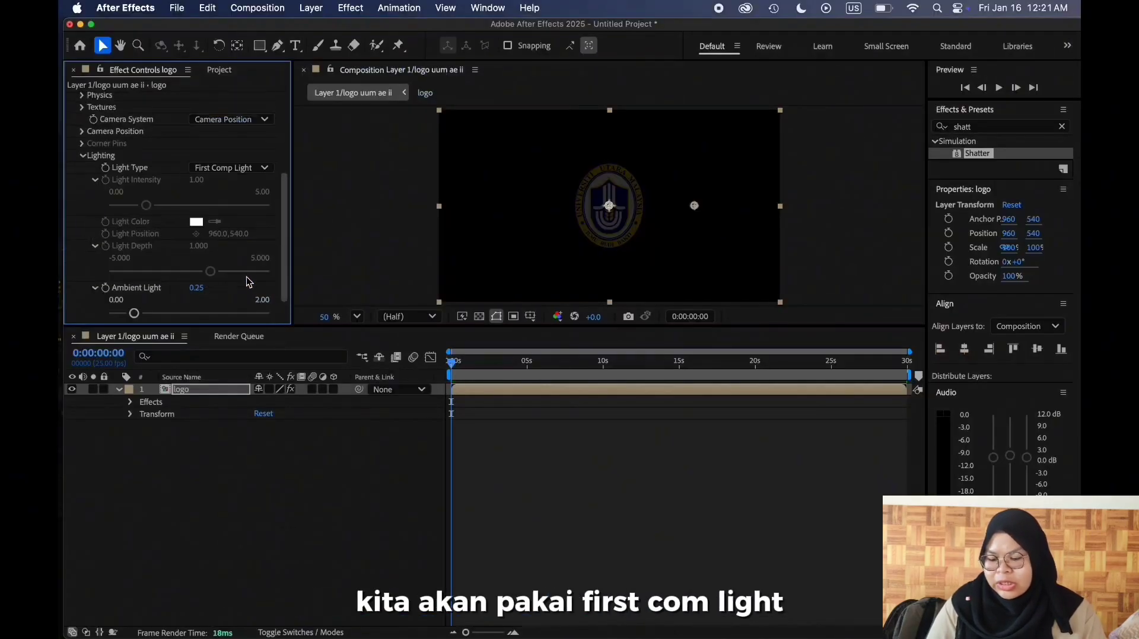
pyautogui.scroll(-1, 205, 257)
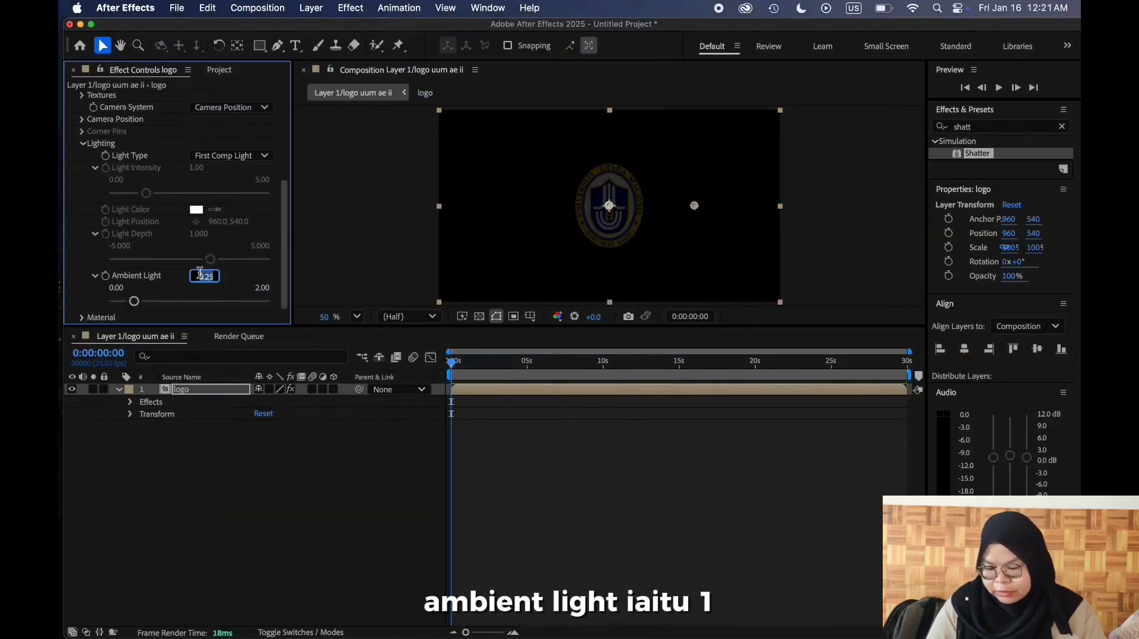
pyautogui.write('1')
pyautogui.press('Return')
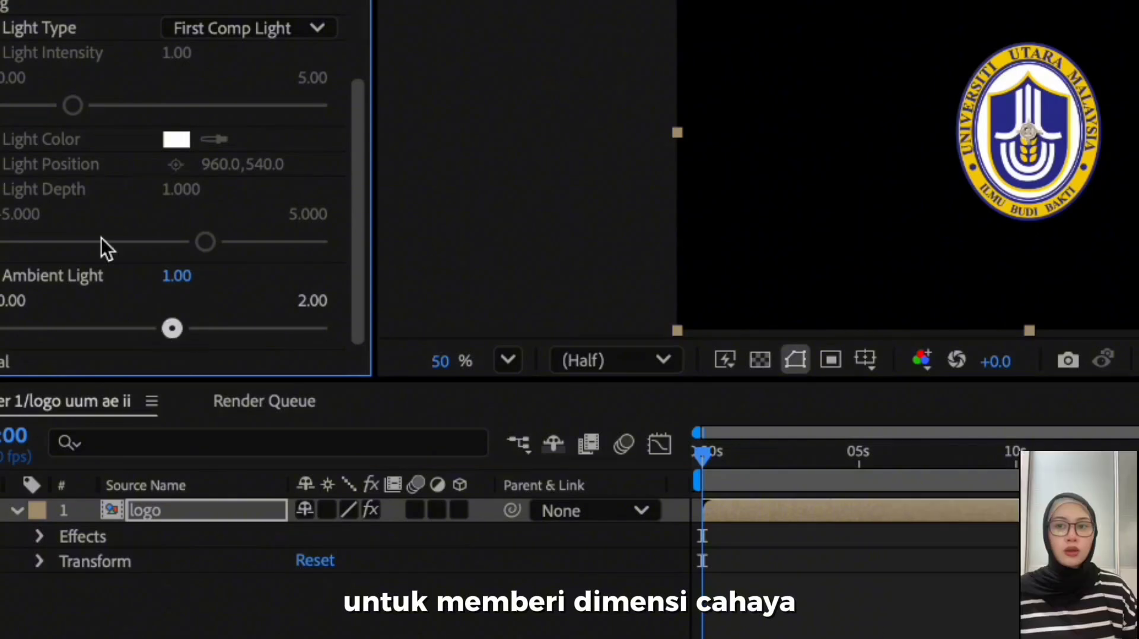
# - Set the Shatter effect's shape pattern to Custom
pyautogui.scroll(5, 32, 110)
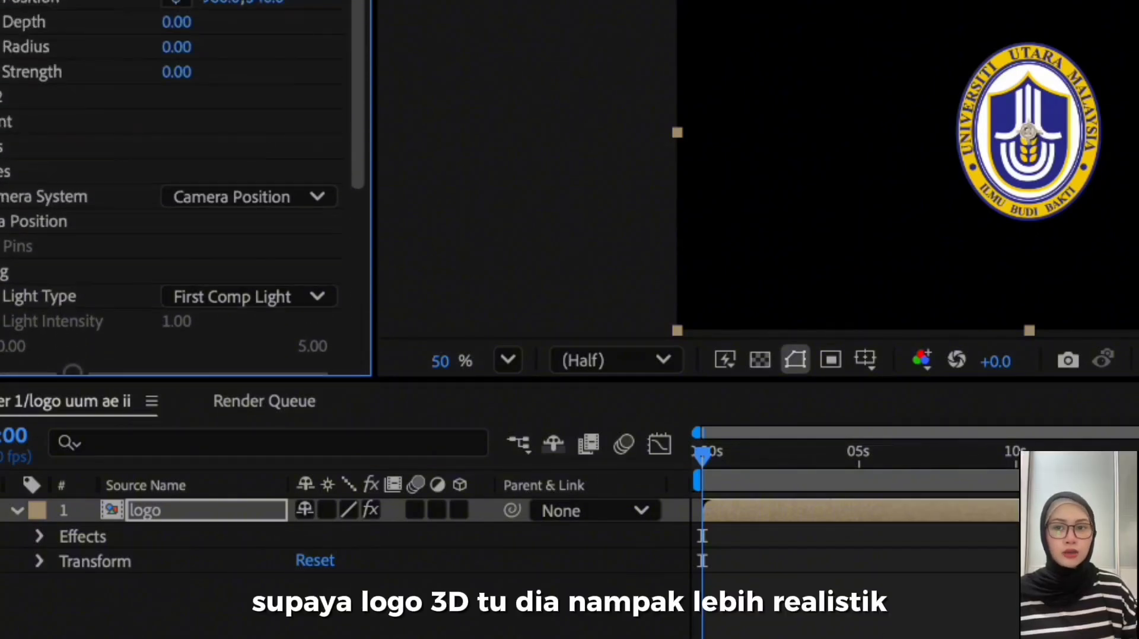
pyautogui.scroll(2, 111, 202)
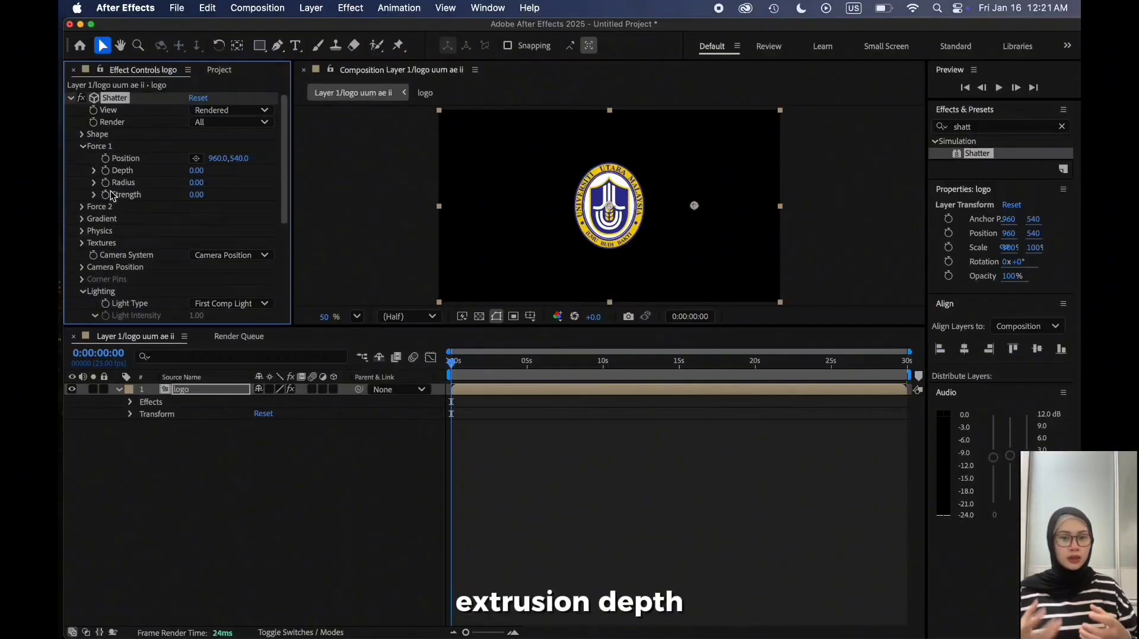
pyautogui.click(80, 134)
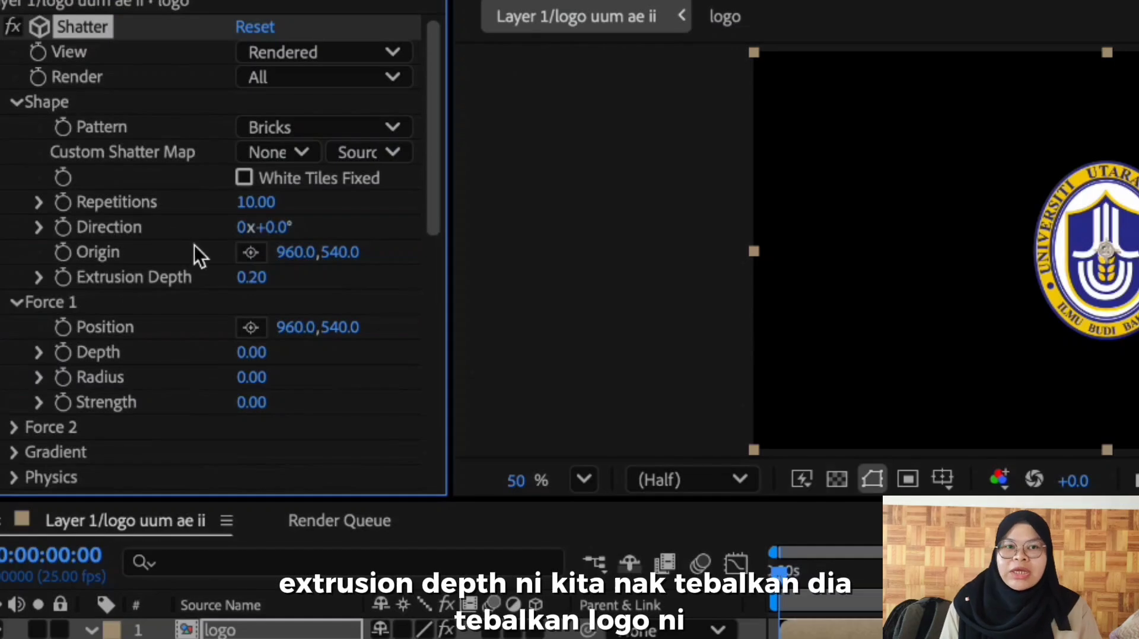
pyautogui.click(301, 130)
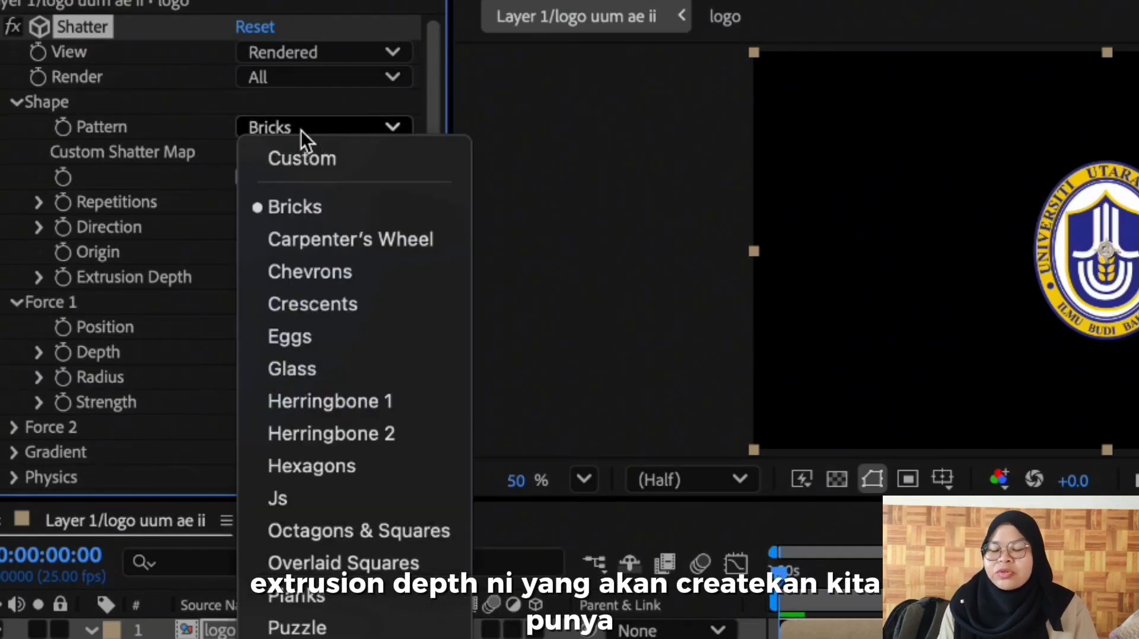
pyautogui.click(313, 161)
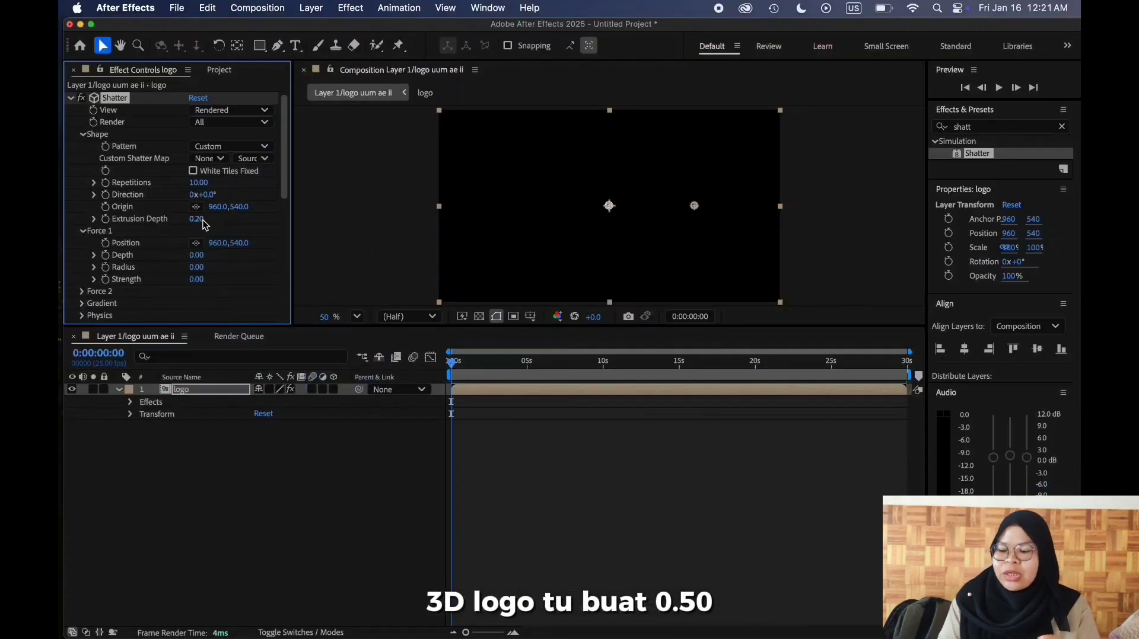
# - Set the Shatter effect's extrusion depth to 0.50
pyautogui.click(200, 220)
pyautogui.write('0')
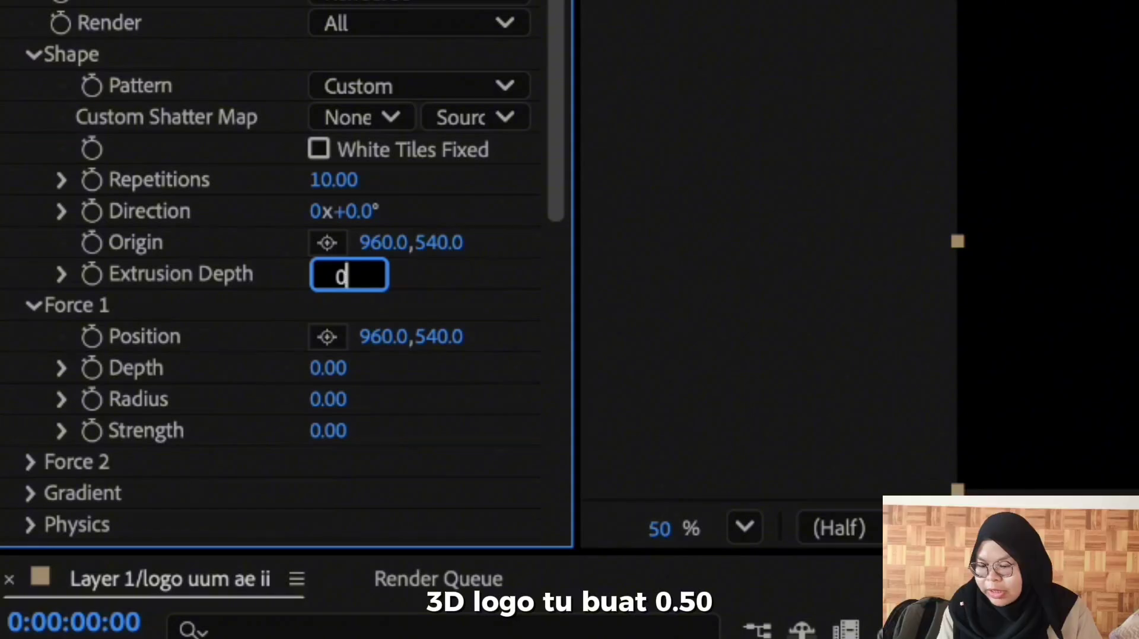
pyautogui.write('.50')
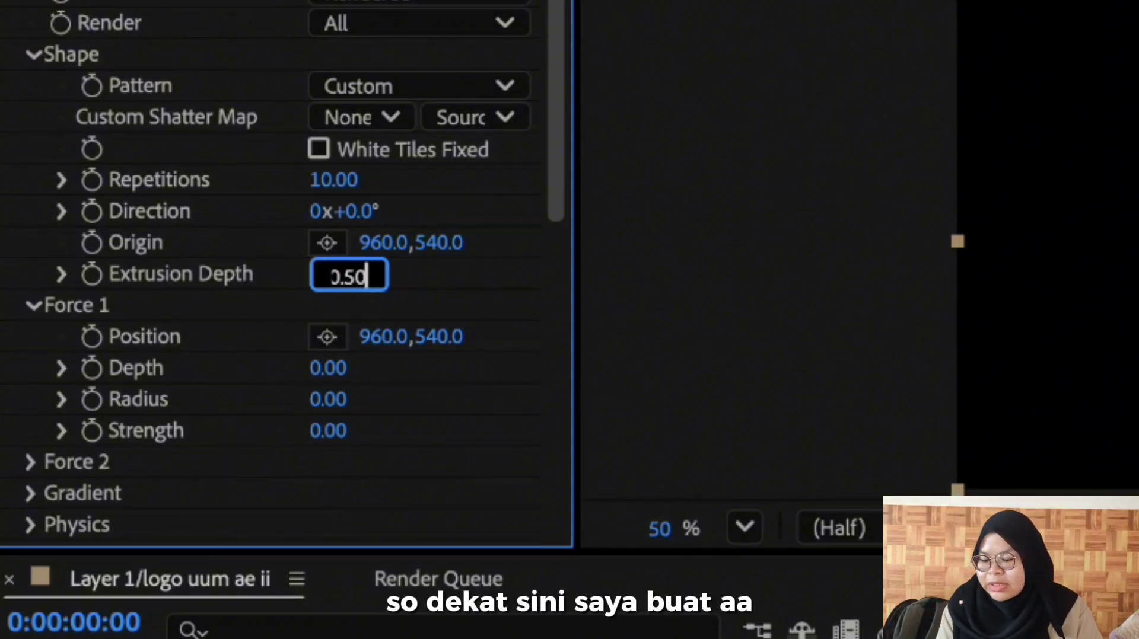
pyautogui.press('Return')
# - Use the logo layer's Source as the Custom Shatter Map
pyautogui.click(475, 117)
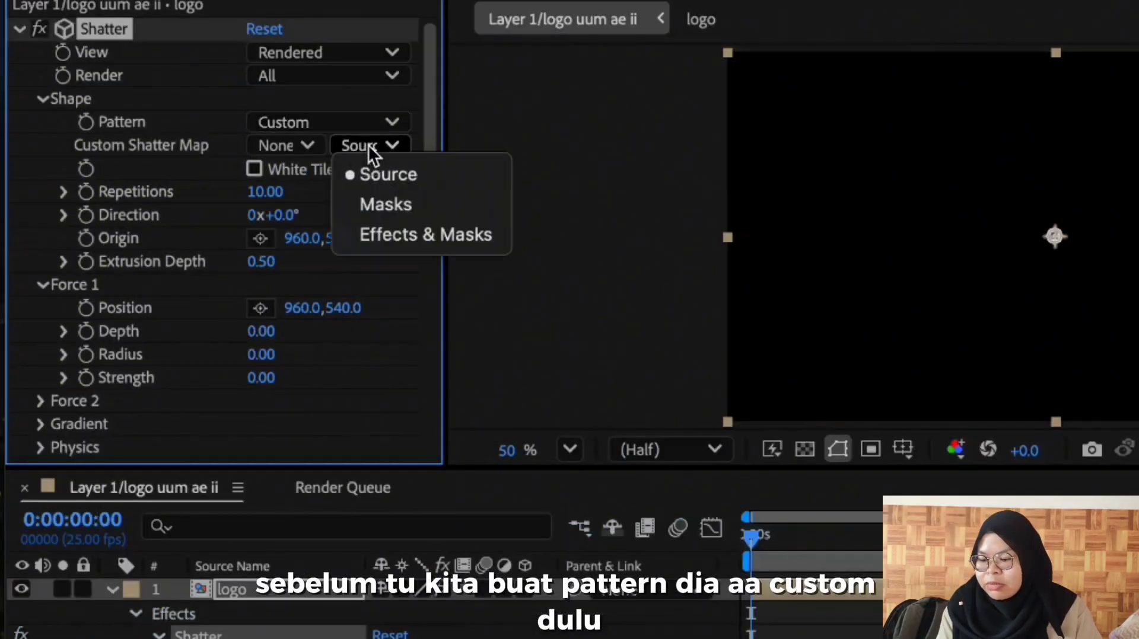
pyautogui.click(356, 174)
pyautogui.click(293, 145)
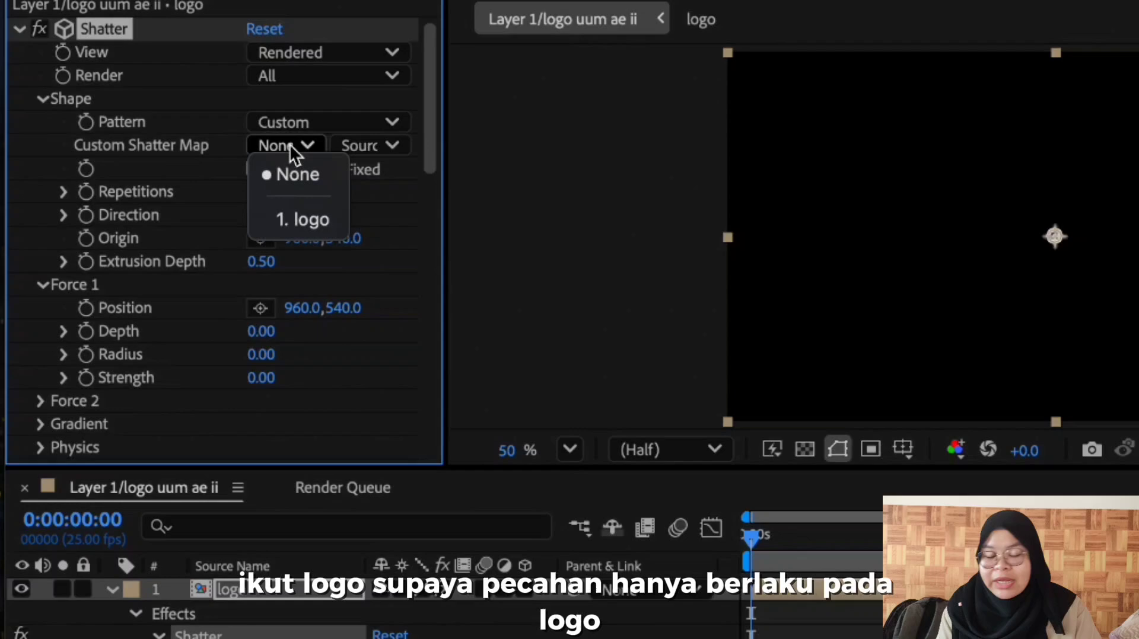
pyautogui.click(313, 223)
# - Turn the Shatter camera's Y Rotation to about 76° to expose the logo's extruded side
pyautogui.scroll(-5, 395, 389)
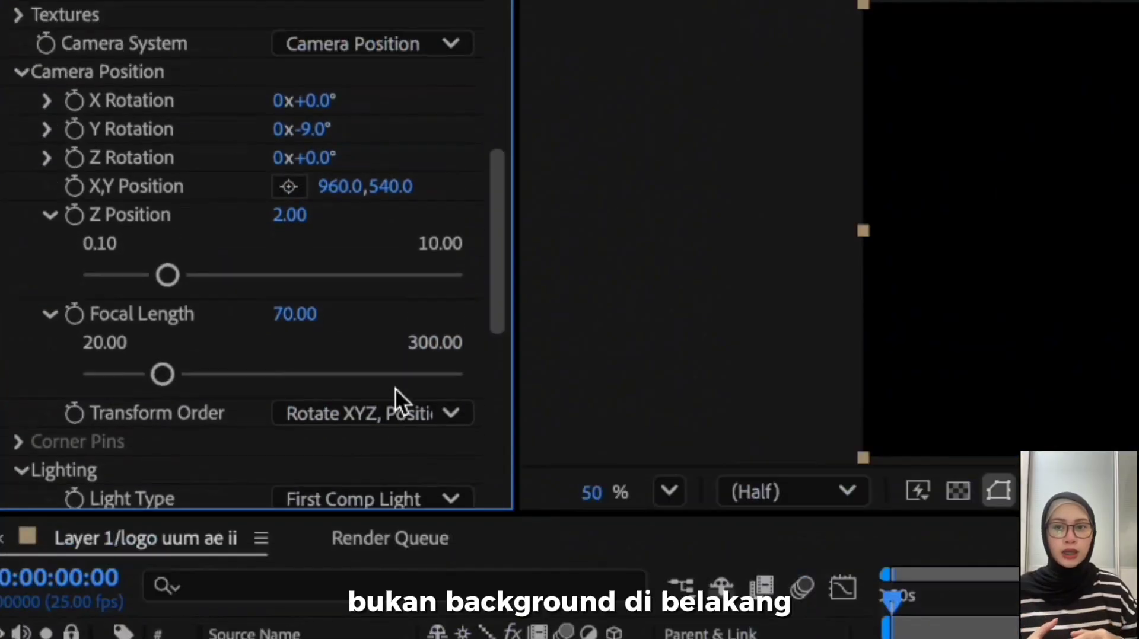
pyautogui.scroll(3, 395, 388)
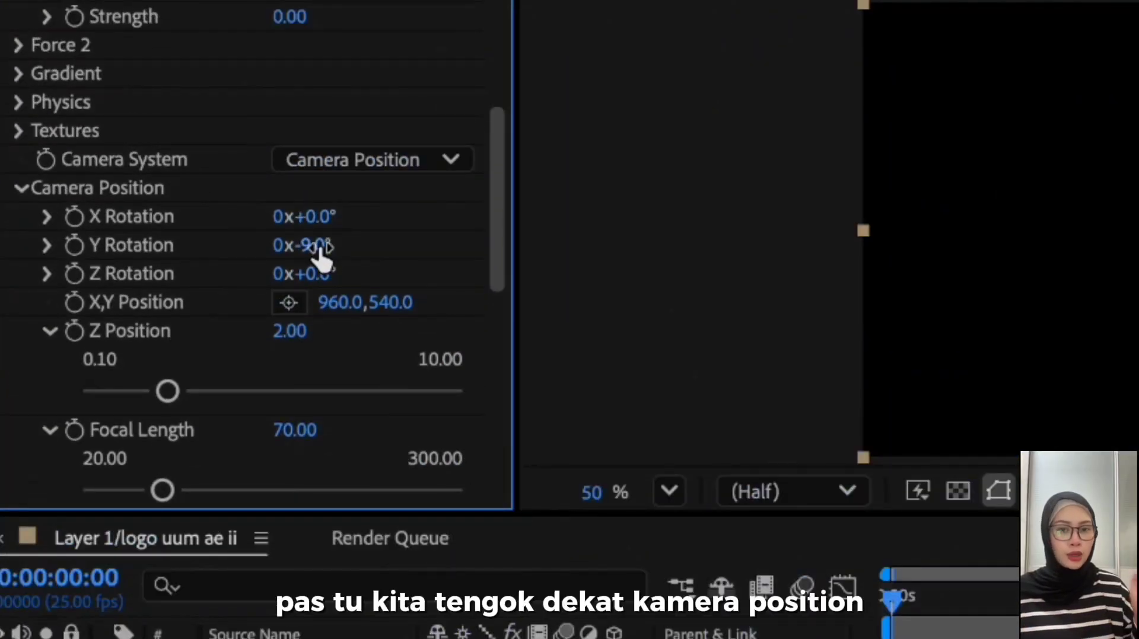
pyautogui.moveTo(321, 252); pyautogui.dragTo(421, 276)
pyautogui.moveTo(106, 252); pyautogui.dragTo(48, 219)
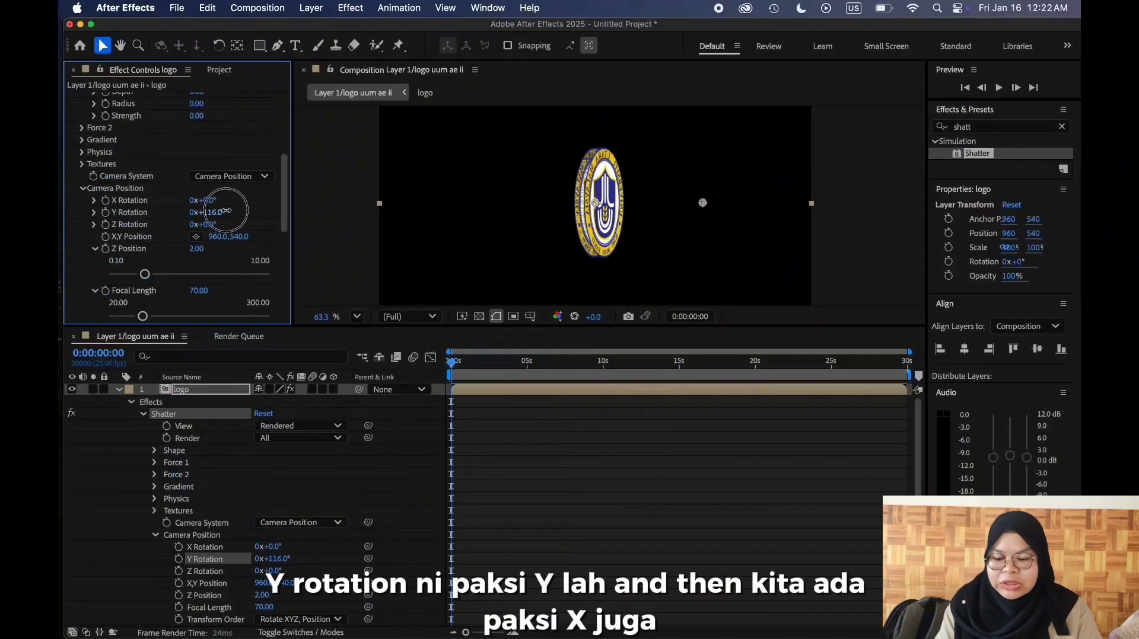
pyautogui.moveTo(226, 211); pyautogui.dragTo(190, 211)
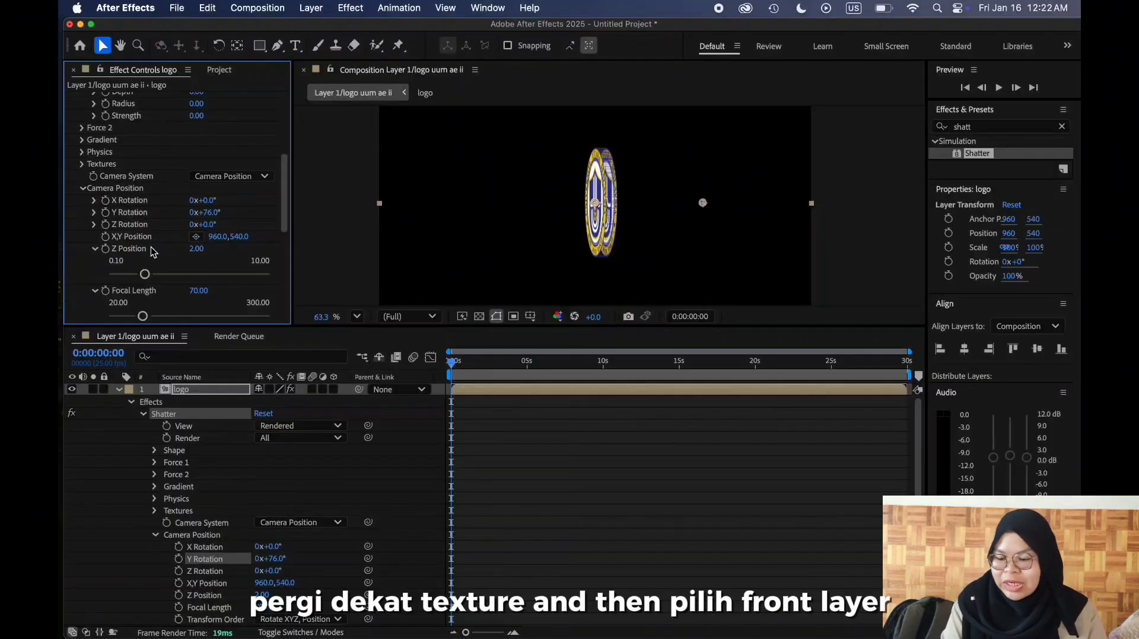
# - Set the Side Mode in Shatter's textures to Color
pyautogui.scroll(1, 151, 247)
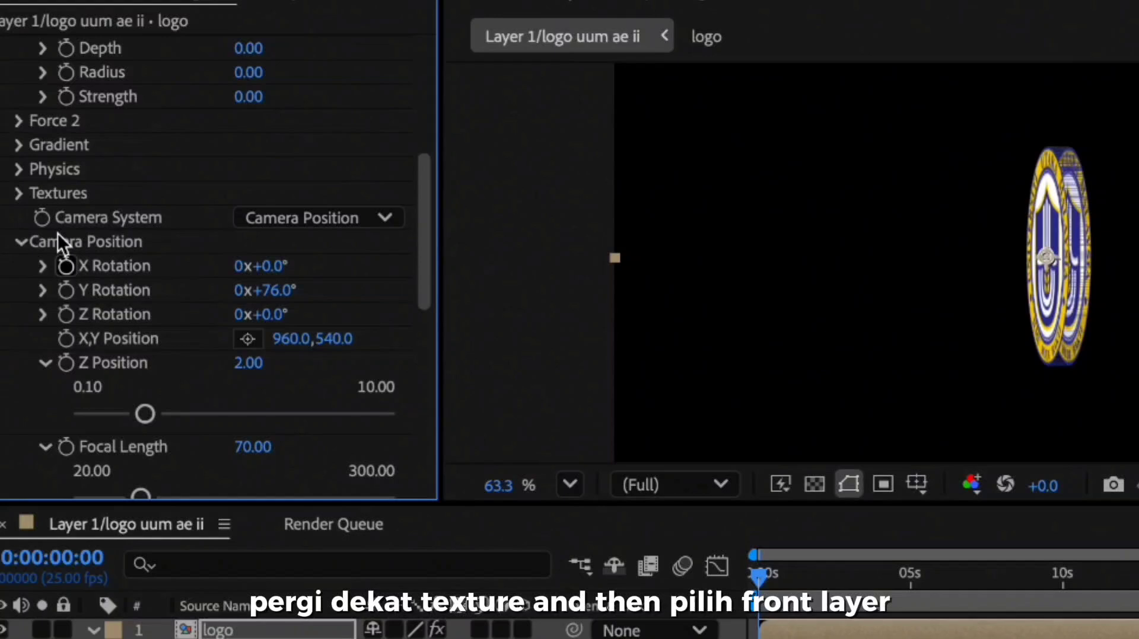
pyautogui.click(18, 193)
pyautogui.scroll(-3, 144, 265)
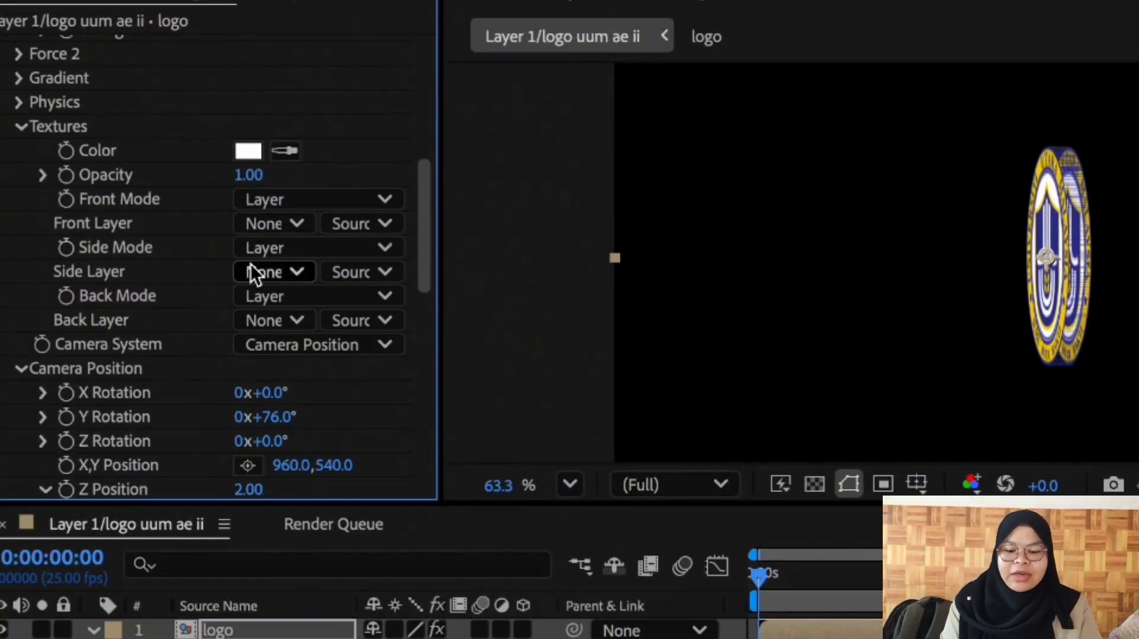
pyautogui.click(277, 247)
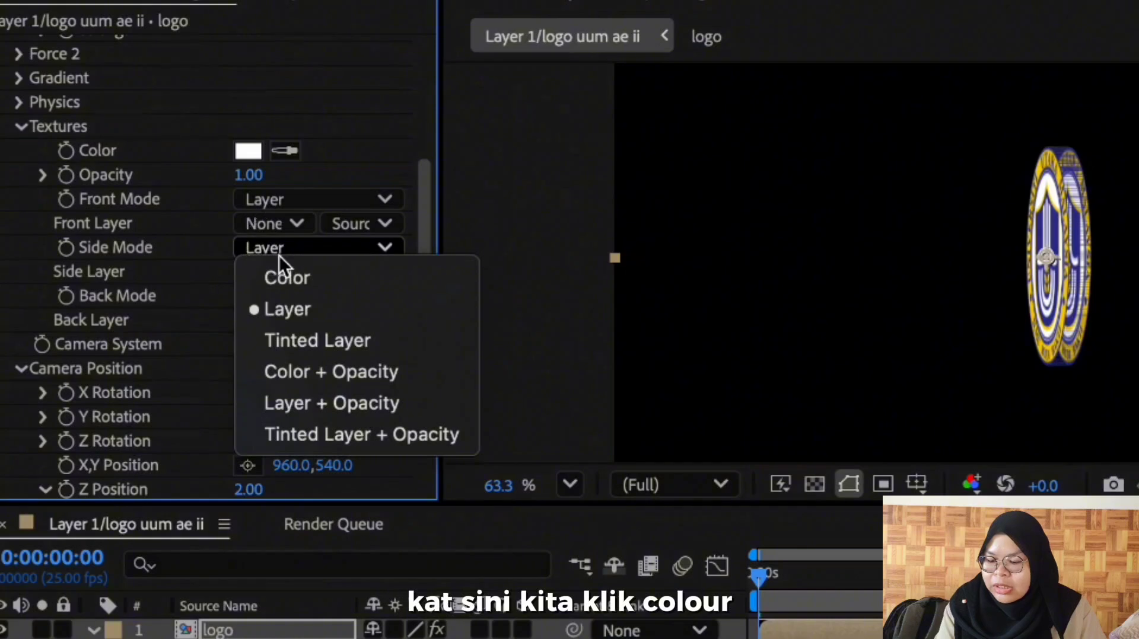
pyautogui.click(286, 275)
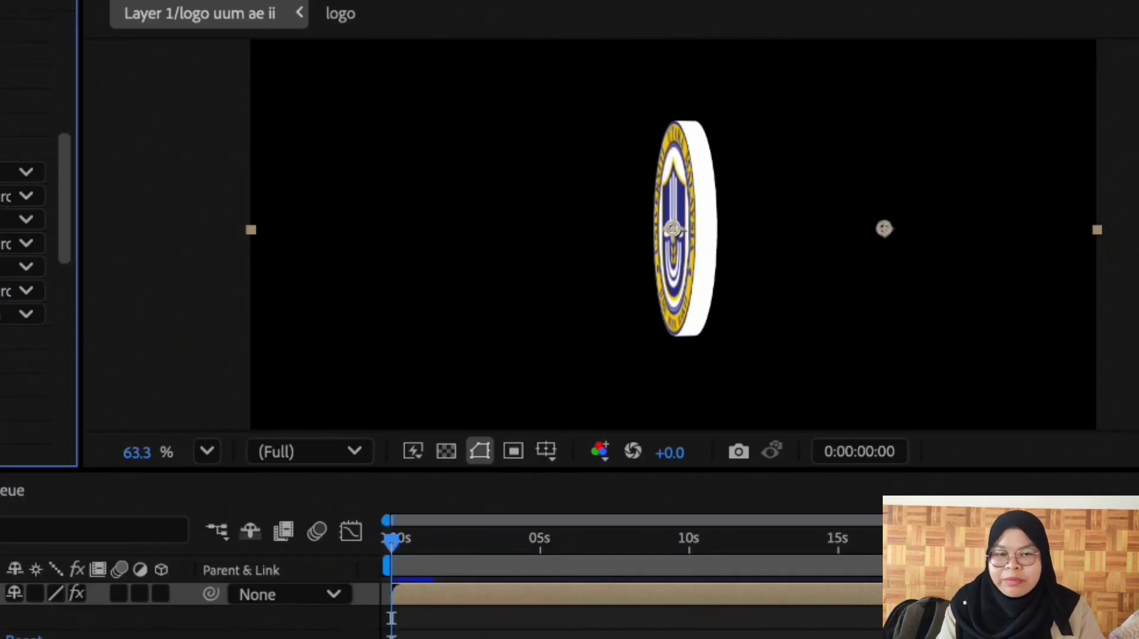
# - Reduce the Shatter camera's Y Rotation to 38° to show both the logo's face and its side
pyautogui.moveTo(0, 381); pyautogui.dragTo(0, 381)
pyautogui.moveTo(209, 295)
pyautogui.mouseDown()
pyautogui.moveTo(242, 297)
pyautogui.moveTo(213, 295)
pyautogui.mouseUp()
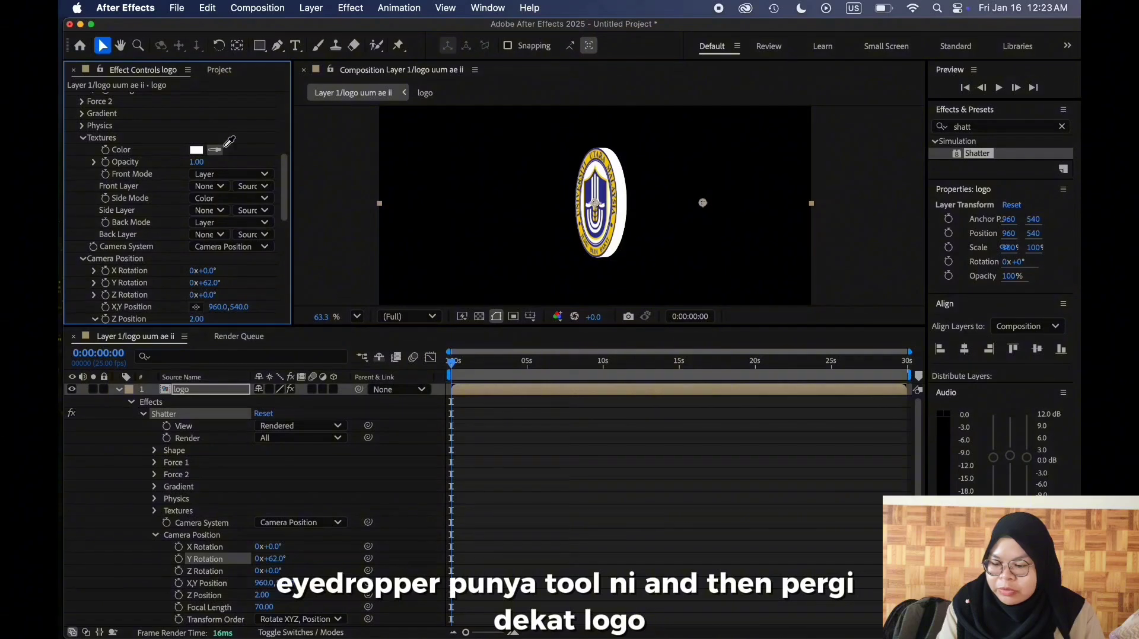
pyautogui.moveTo(213, 283); pyautogui.dragTo(198, 284)
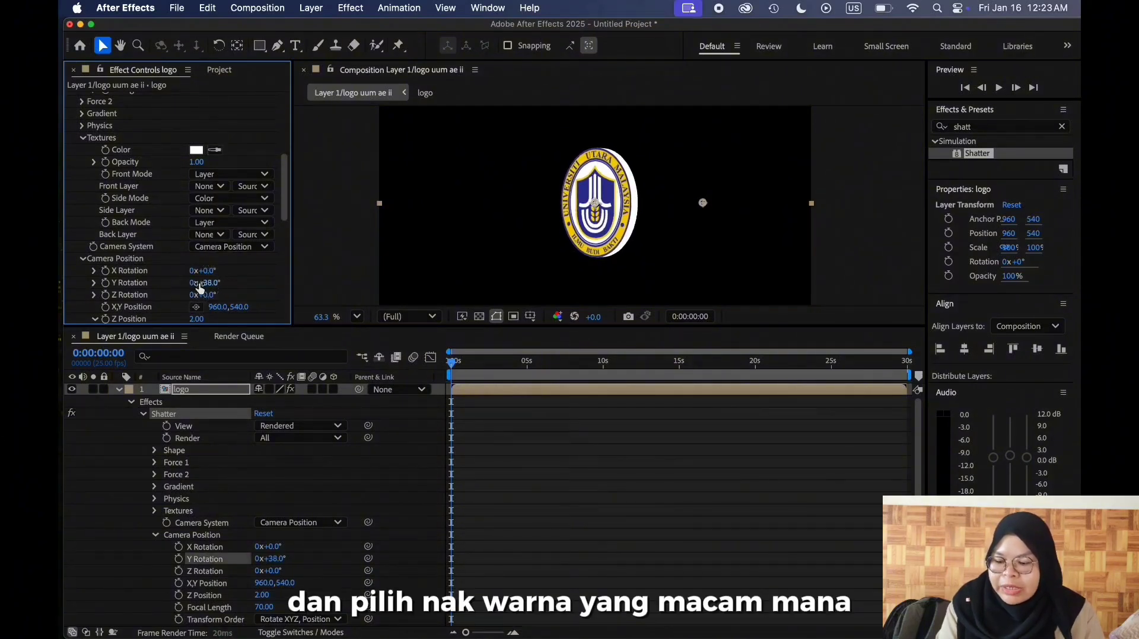
# - Sample the yellow of the logo's outer ring as the Shatter texture color and darken it to 4B4212
pyautogui.click(214, 150)
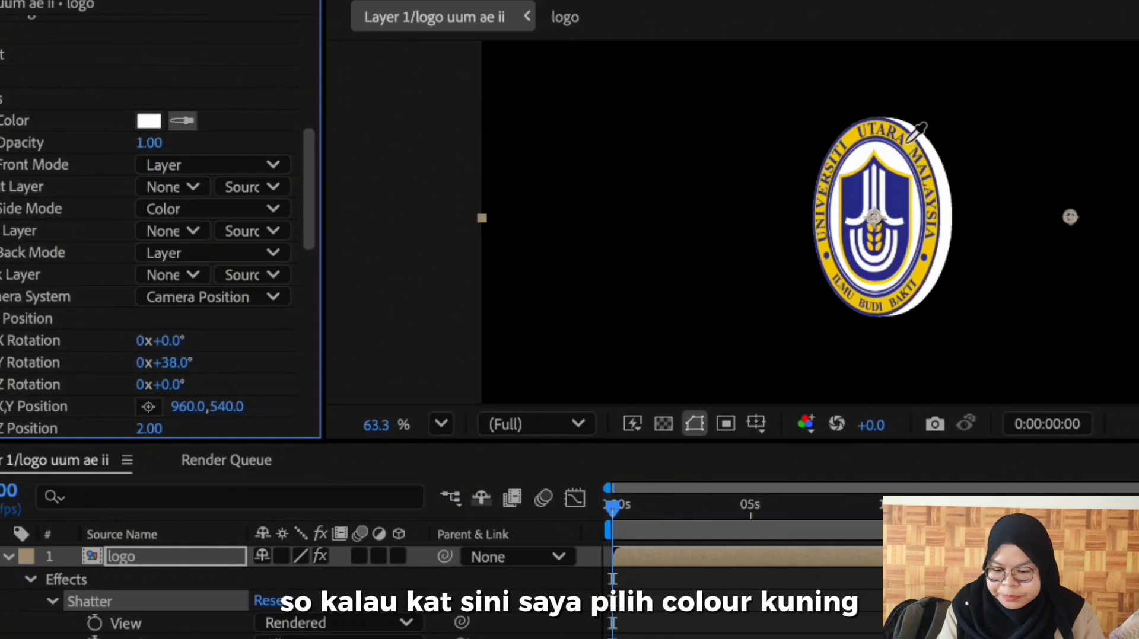
pyautogui.click(905, 141)
pyautogui.click(148, 121)
pyautogui.moveTo(375, 327); pyautogui.dragTo(319, 445)
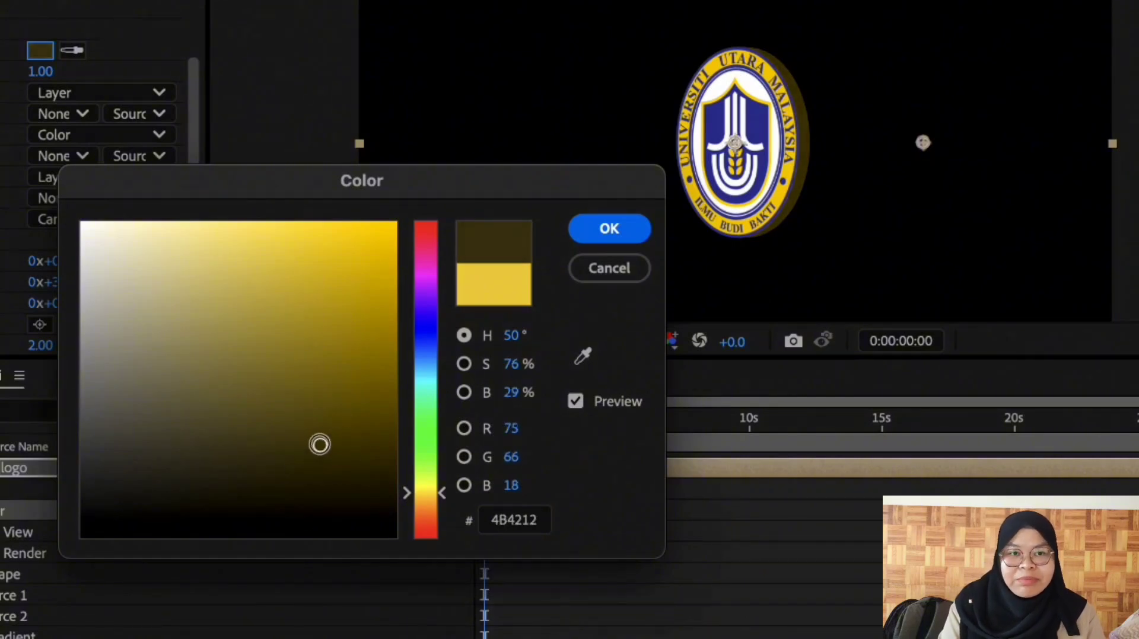
pyautogui.click(615, 221)
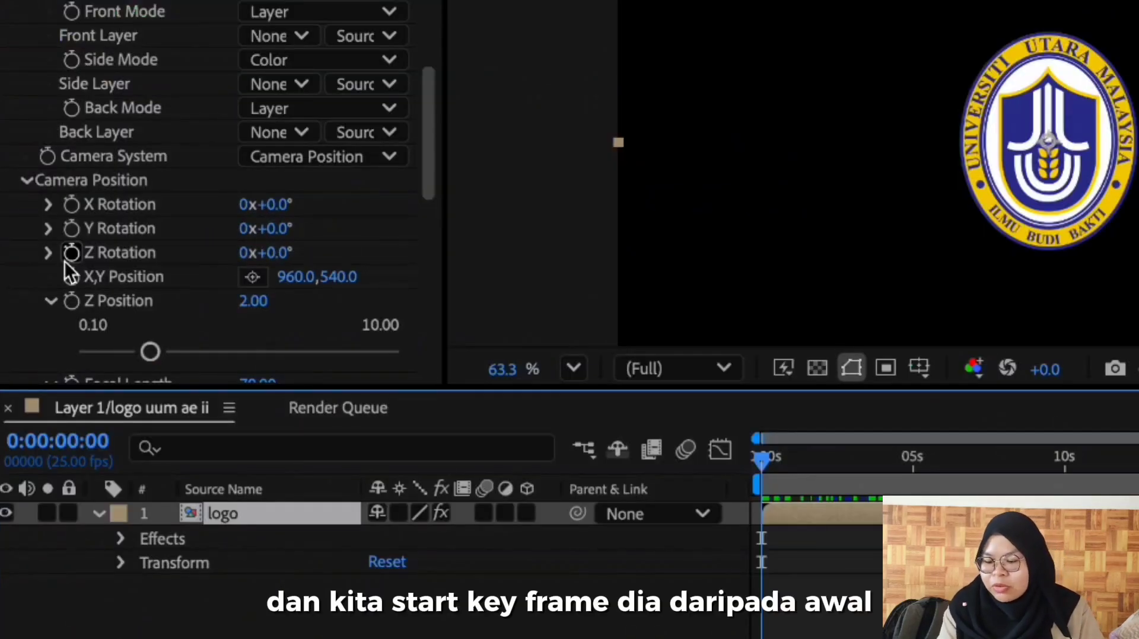
# - Start keyframing the Shatter camera's Y Rotation with 0° at 0:00:00:00, and shorten the work area to about 10 seconds
pyautogui.click(72, 229)
pyautogui.click(764, 475)
pyautogui.moveTo(763, 474); pyautogui.dragTo(785, 475)
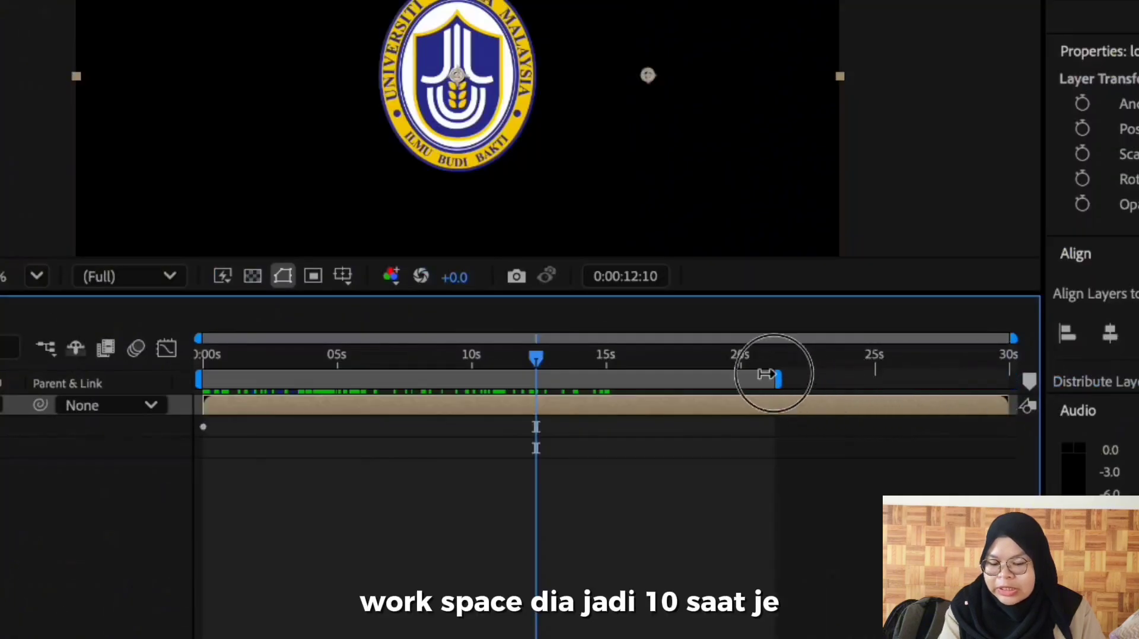
pyautogui.moveTo(767, 374)
pyautogui.mouseDown()
pyautogui.moveTo(682, 341)
pyautogui.moveTo(469, 341)
pyautogui.moveTo(479, 340)
pyautogui.mouseUp()
# - Set the Shatter camera's Y Rotation to 359° at 0:00:04:24
pyautogui.scroll(3, 472, 490)
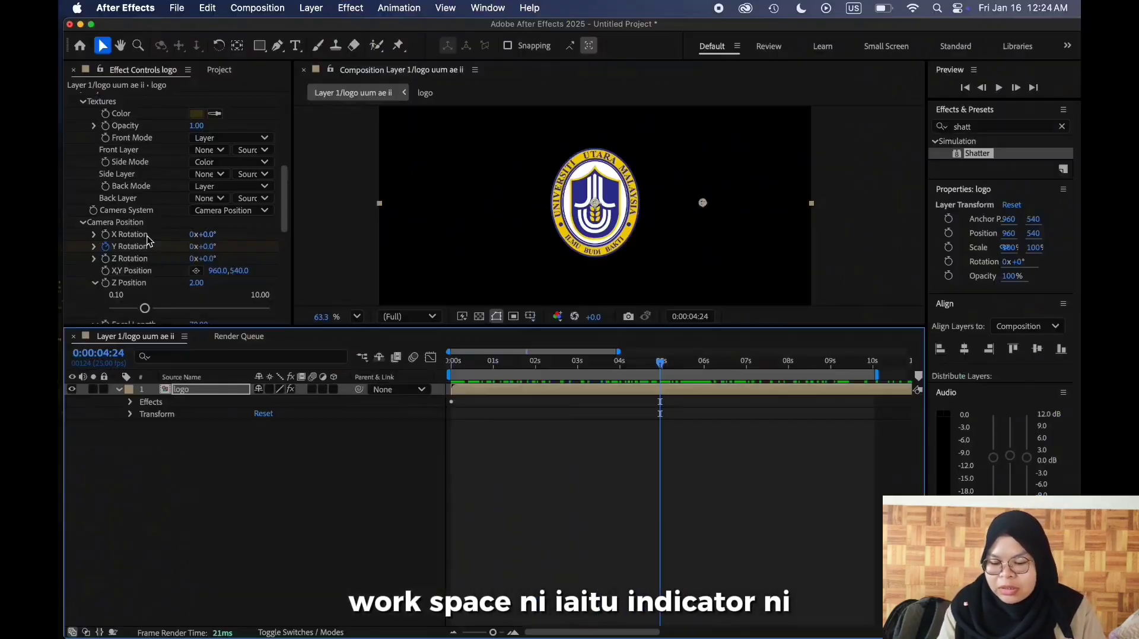
pyautogui.click(208, 248)
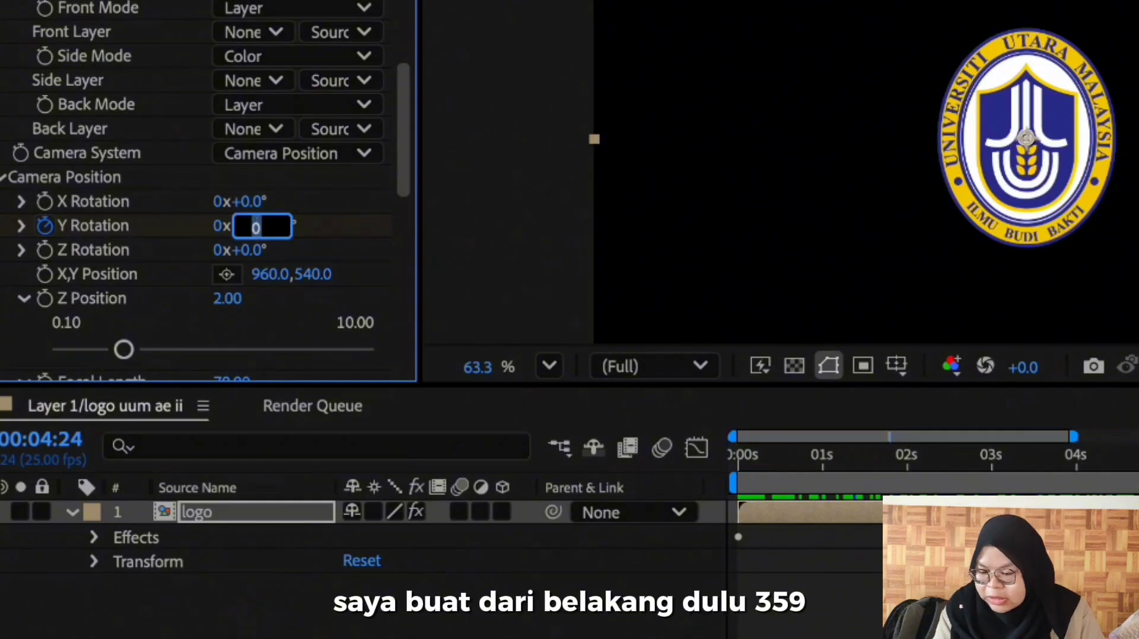
pyautogui.press('Return')
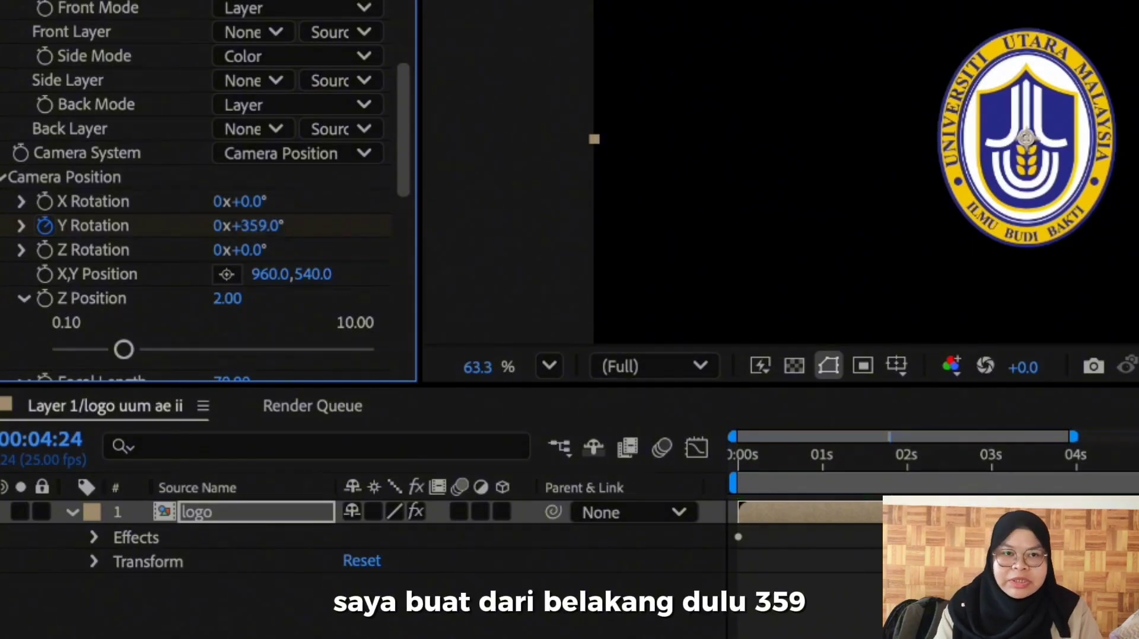
# - Preview the logo's rotation animation from the beginning of the composition
pyautogui.press('Home')
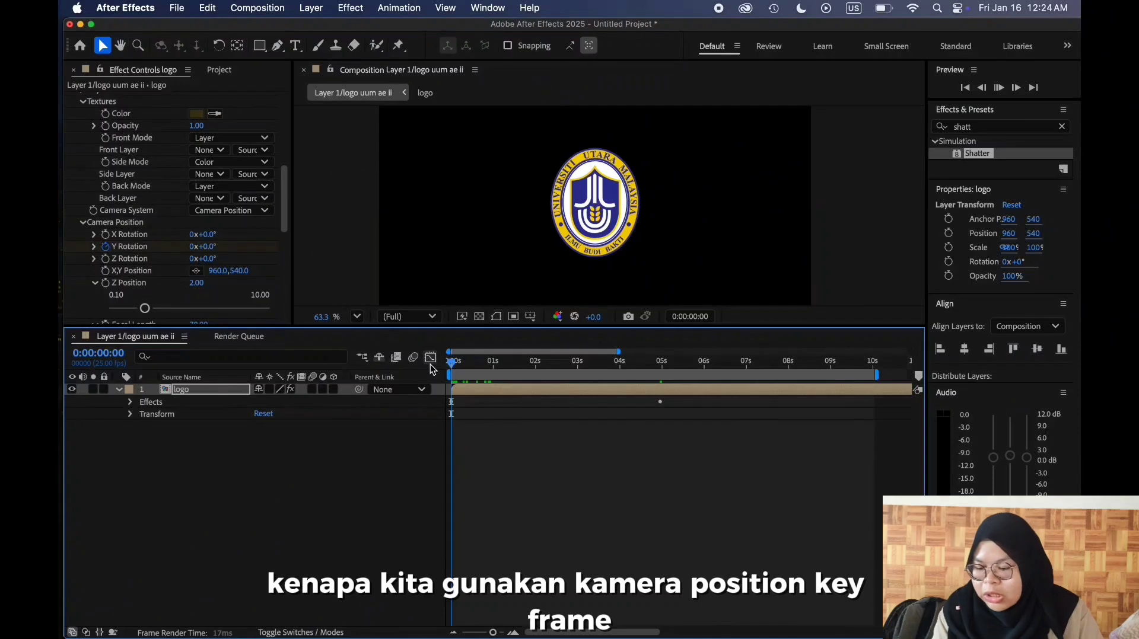
pyautogui.press('space')
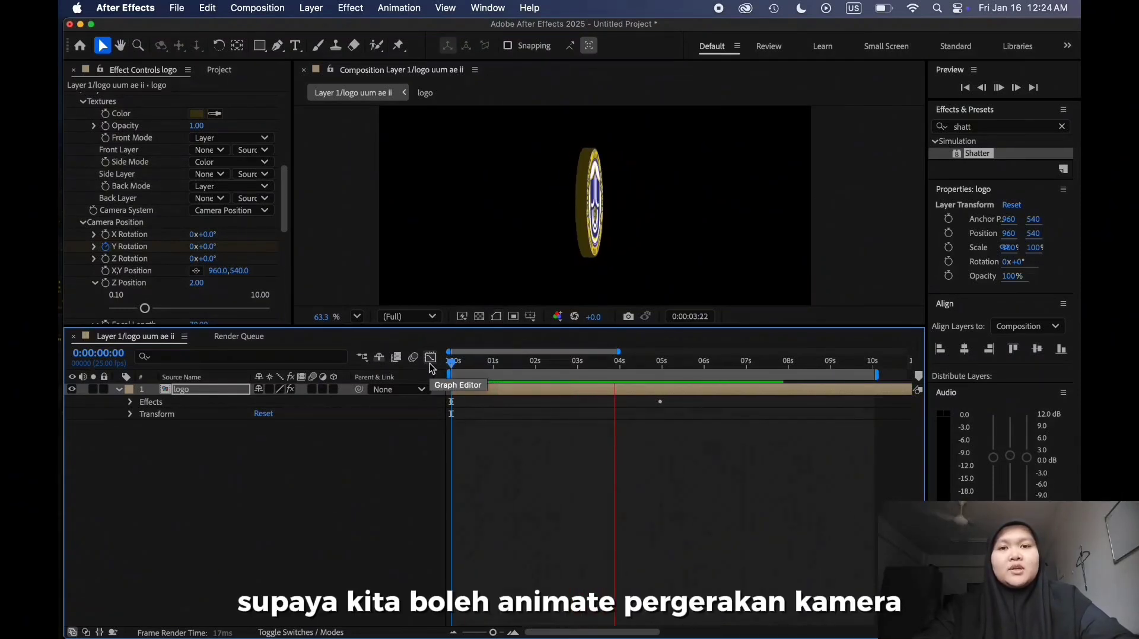
pyautogui.press('space')
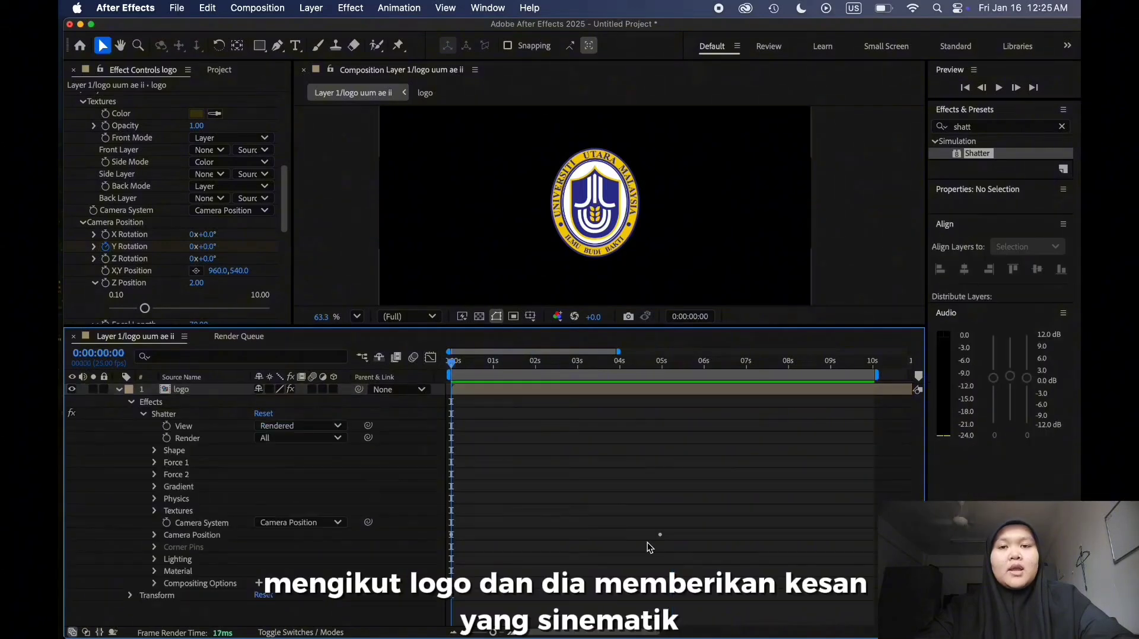
# - Apply Easy Ease to both Y Rotation keyframes and move the first one to about 1.2 seconds
pyautogui.click(155, 536)
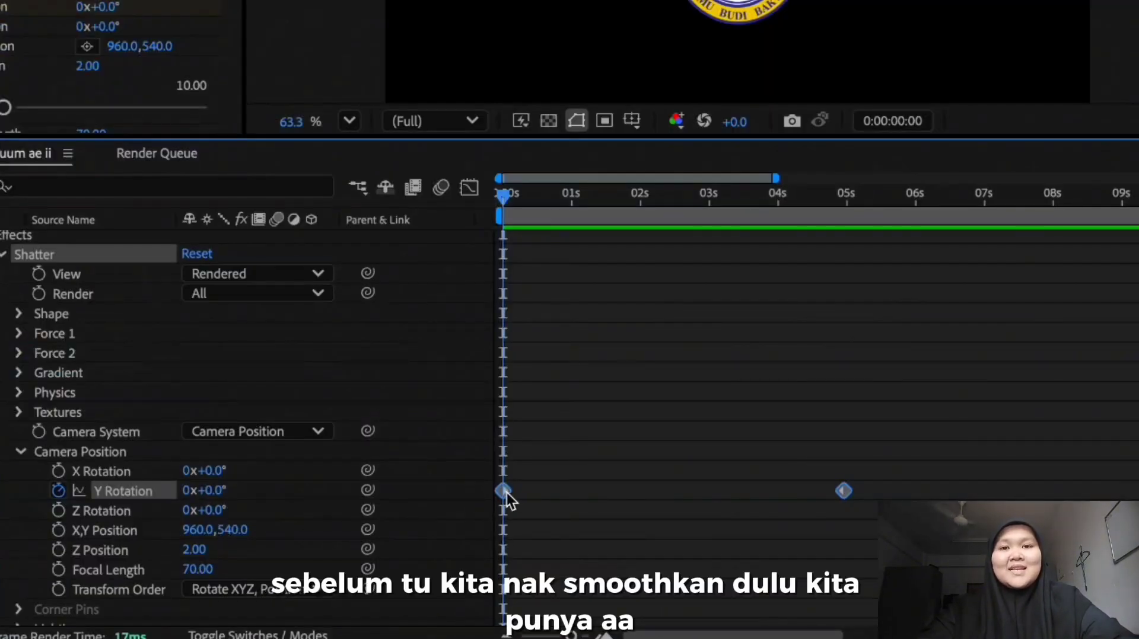
pyautogui.rightClick(505, 493)
pyautogui.moveTo(712, 622)
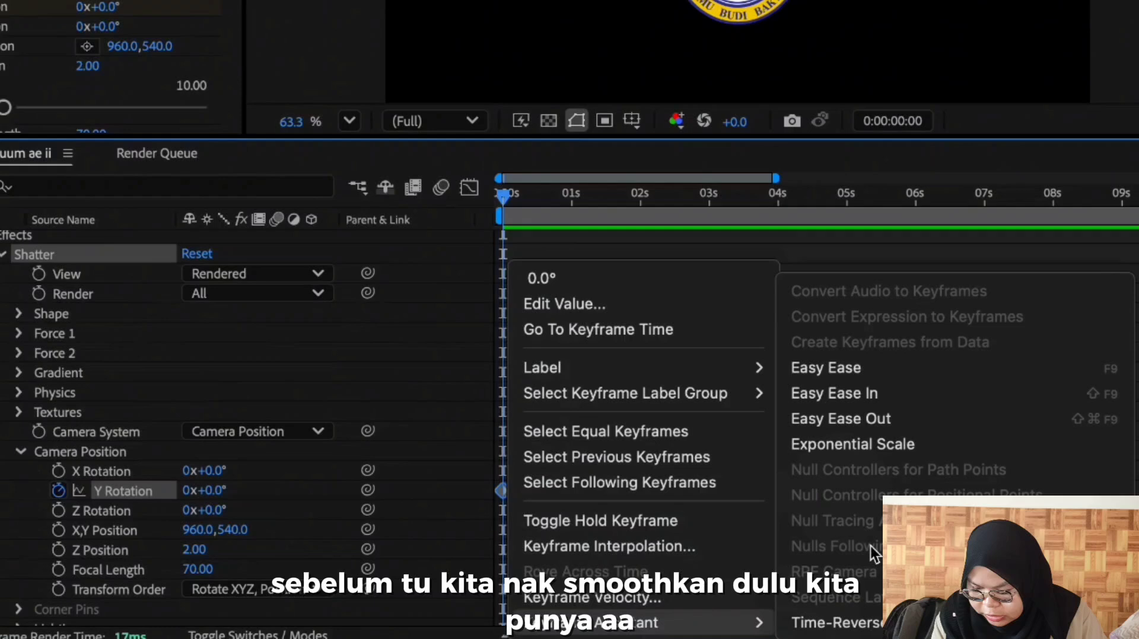
pyautogui.click(873, 369)
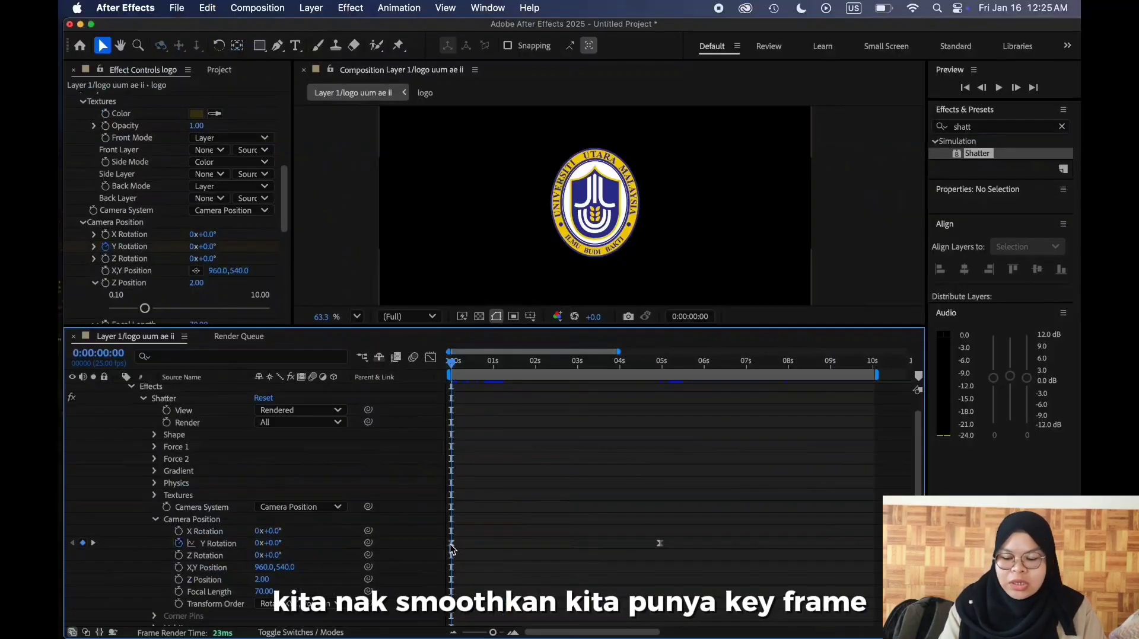
pyautogui.moveTo(452, 549); pyautogui.dragTo(503, 544)
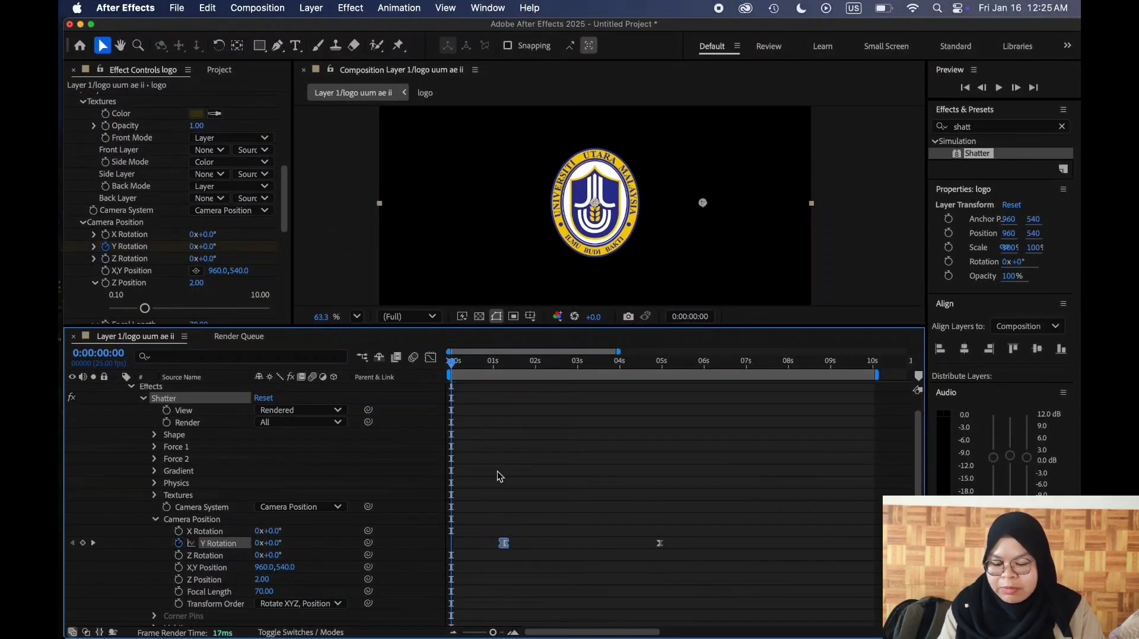
pyautogui.click(143, 397)
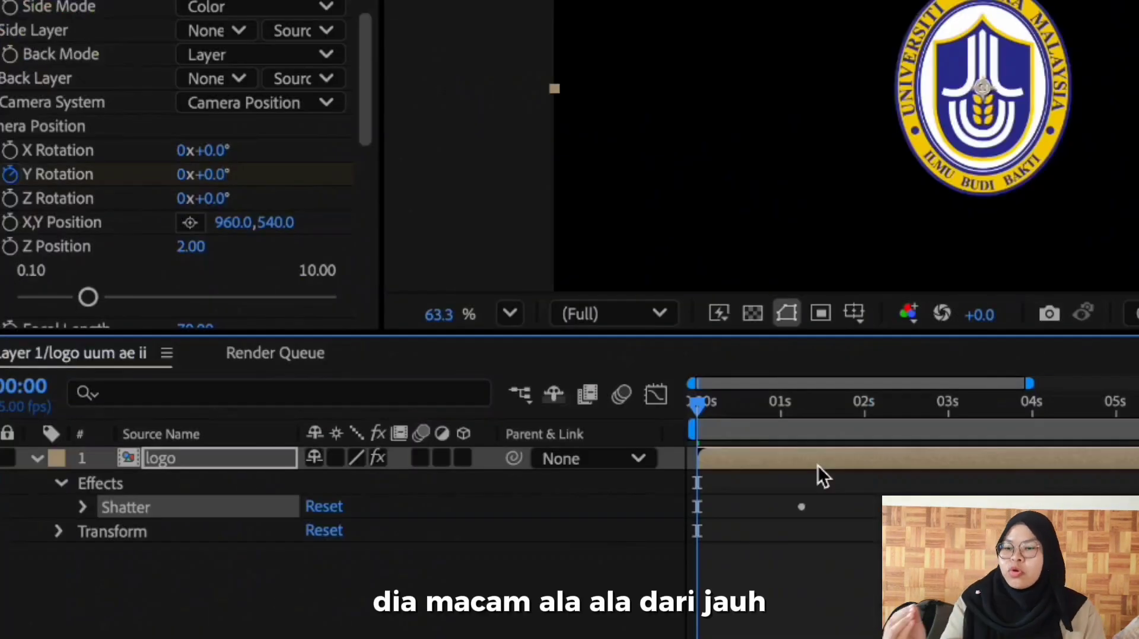
# - Add a 100% Scale keyframe to the logo layer at 0:00:01:17 and shift it earlier to about 1.4 seconds
pyautogui.press('s')
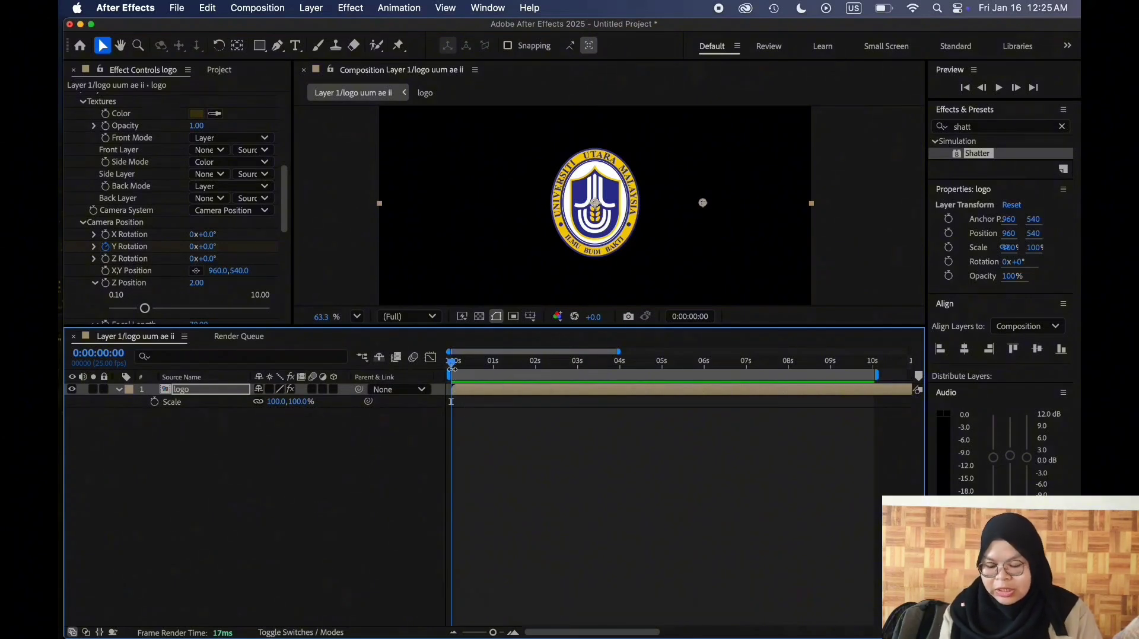
pyautogui.moveTo(455, 370); pyautogui.dragTo(521, 363)
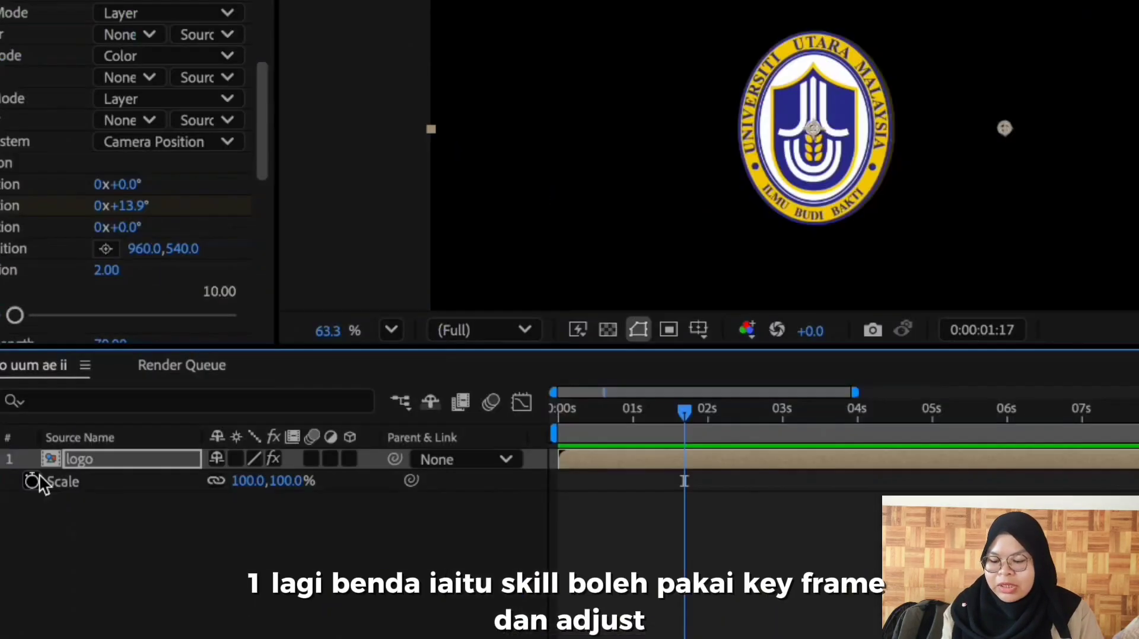
pyautogui.click(154, 402)
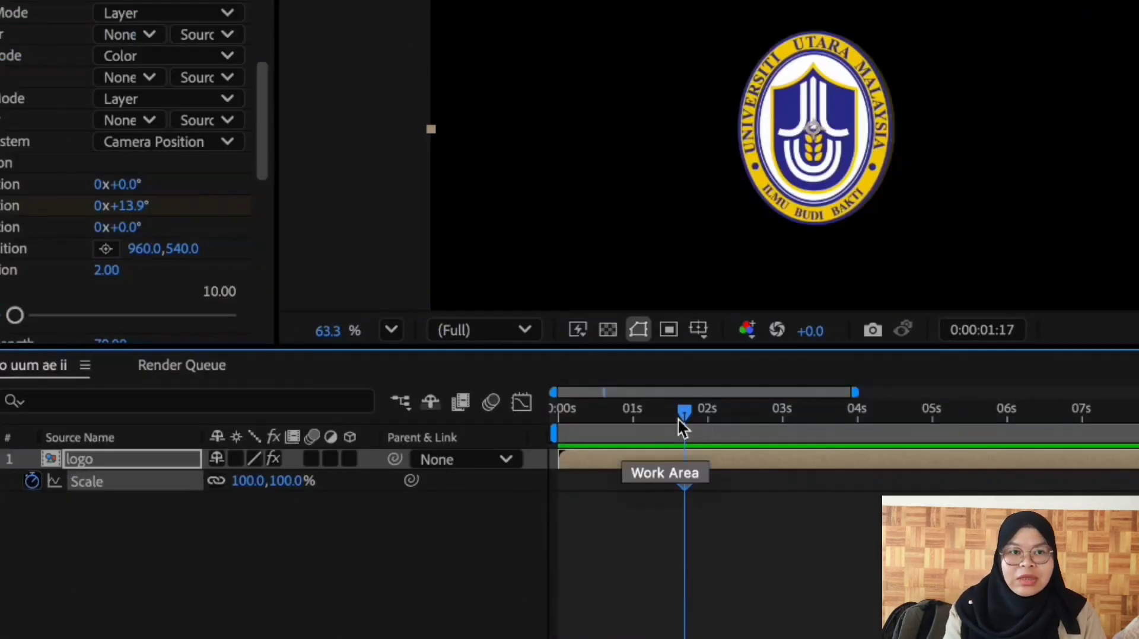
pyautogui.moveTo(694, 406); pyautogui.dragTo(669, 429)
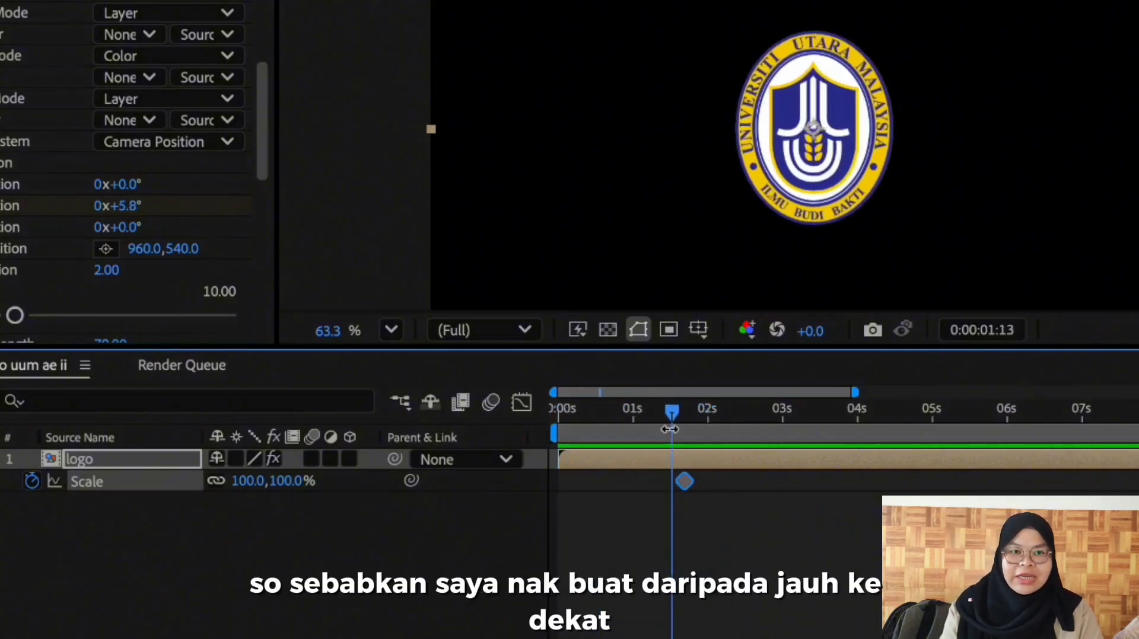
pyautogui.moveTo(684, 482); pyautogui.dragTo(670, 484)
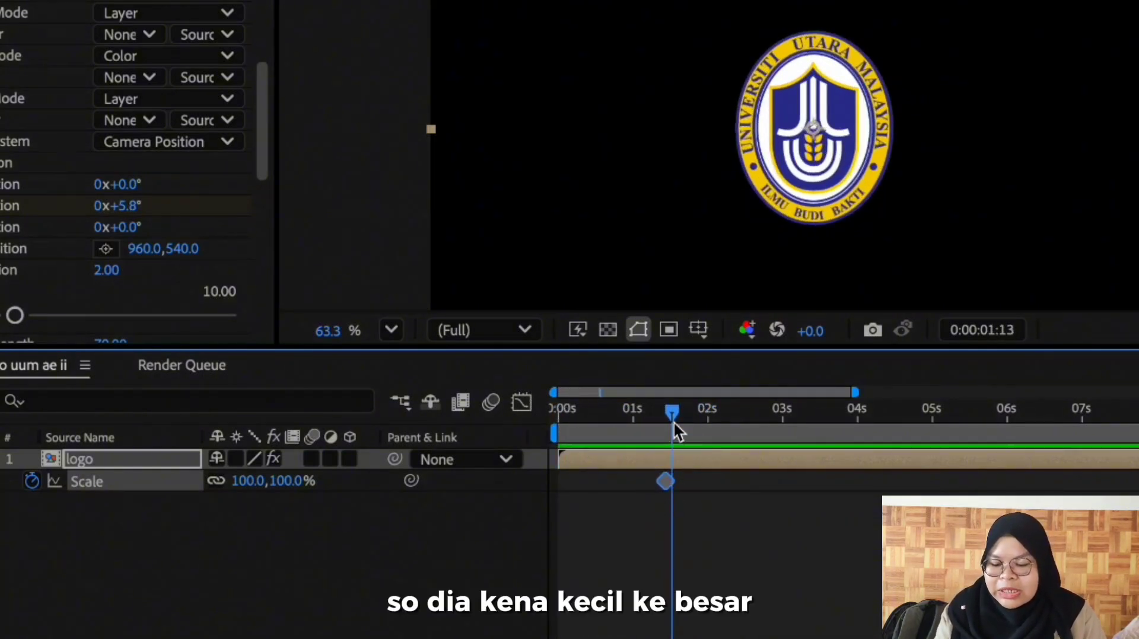
# - Set the logo layer's Scale to 17% at 0:00:00:00
pyautogui.moveTo(657, 414); pyautogui.dragTo(562, 411)
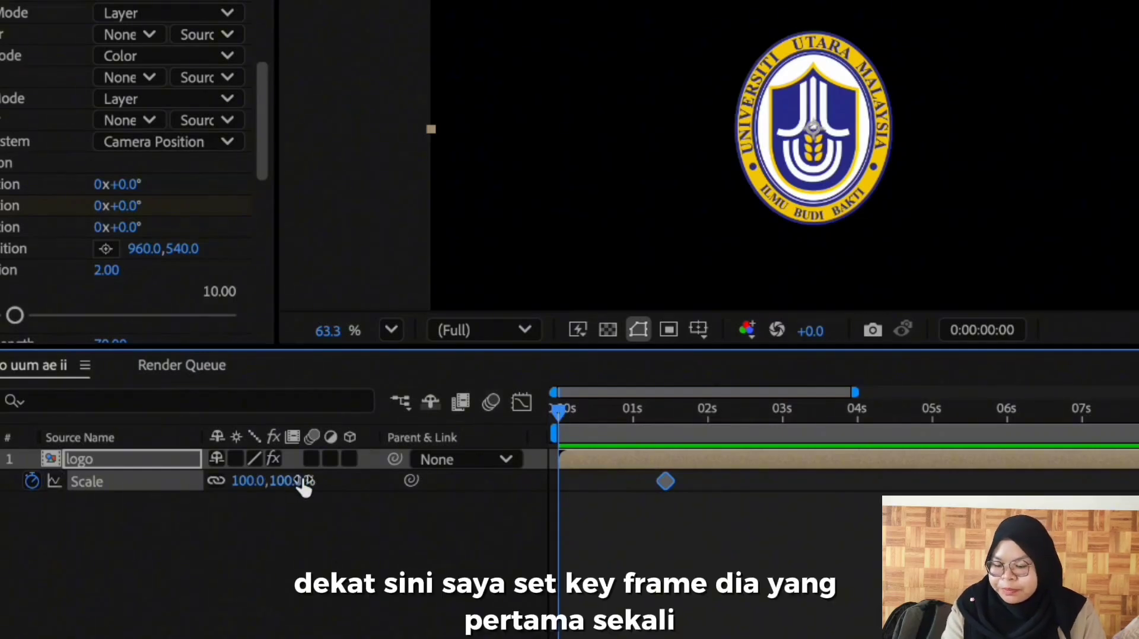
pyautogui.moveTo(304, 485); pyautogui.dragTo(198, 479)
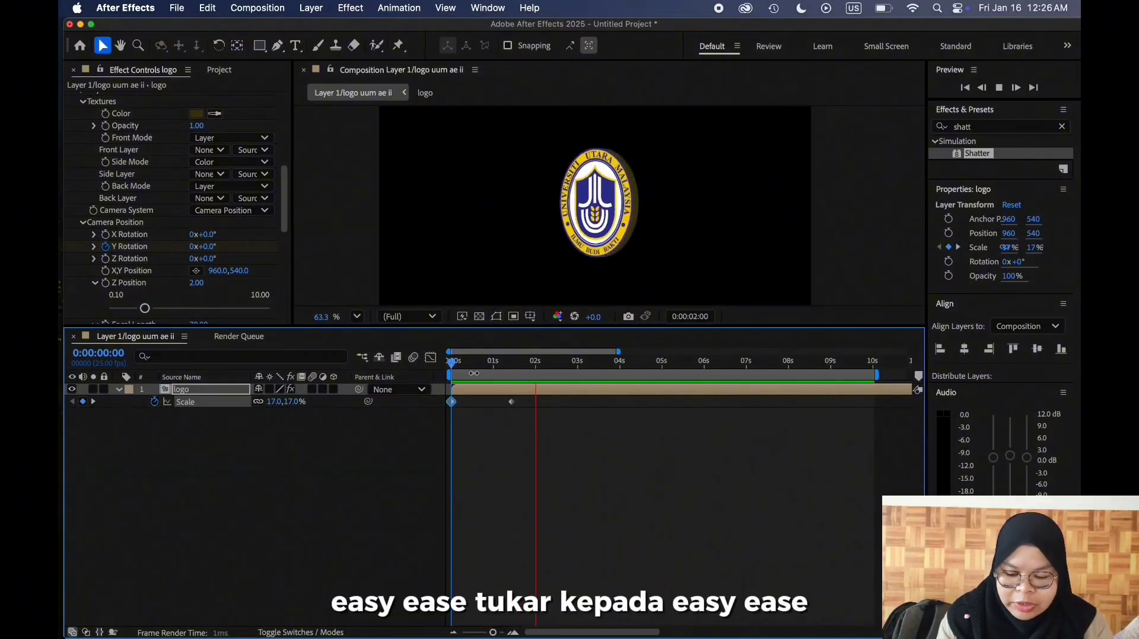
# - Shift the second Scale keyframe slightly earlier to about 1.3 seconds and apply Easy Ease to both Scale keyframes
pyautogui.click(512, 402)
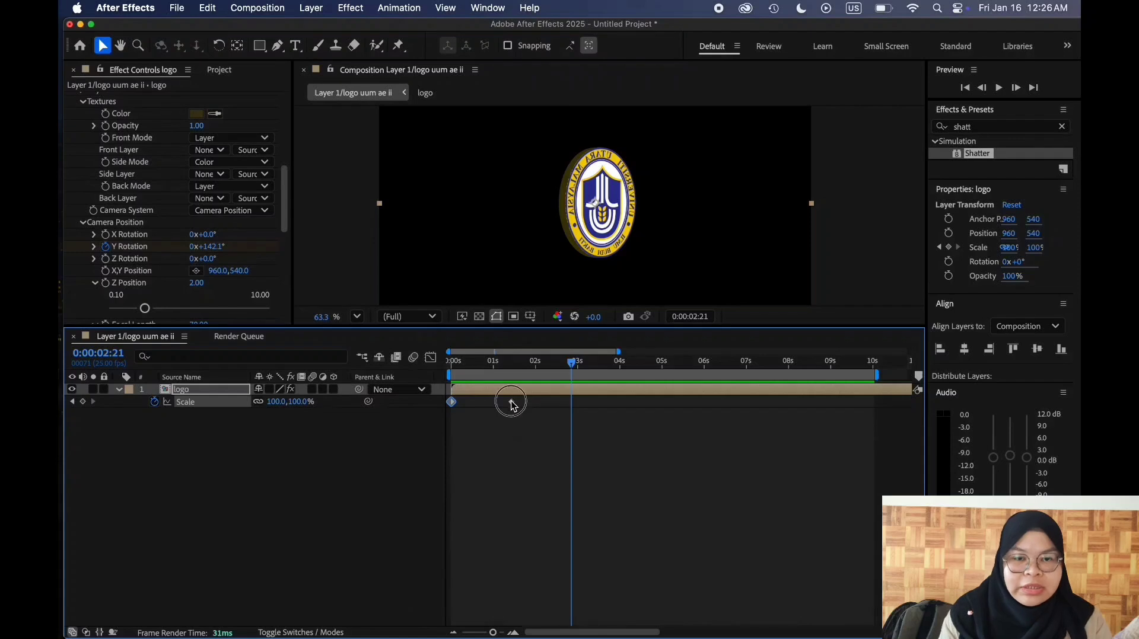
pyautogui.moveTo(511, 404); pyautogui.dragTo(441, 401)
pyautogui.click(525, 427)
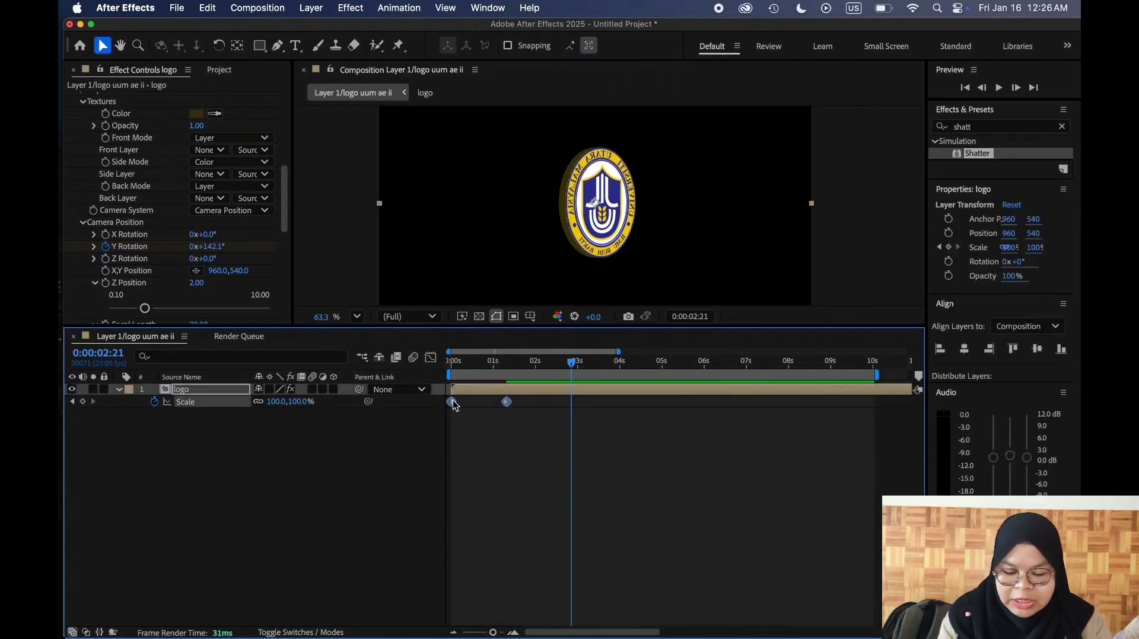
pyautogui.rightClick(455, 405)
pyautogui.moveTo(596, 624)
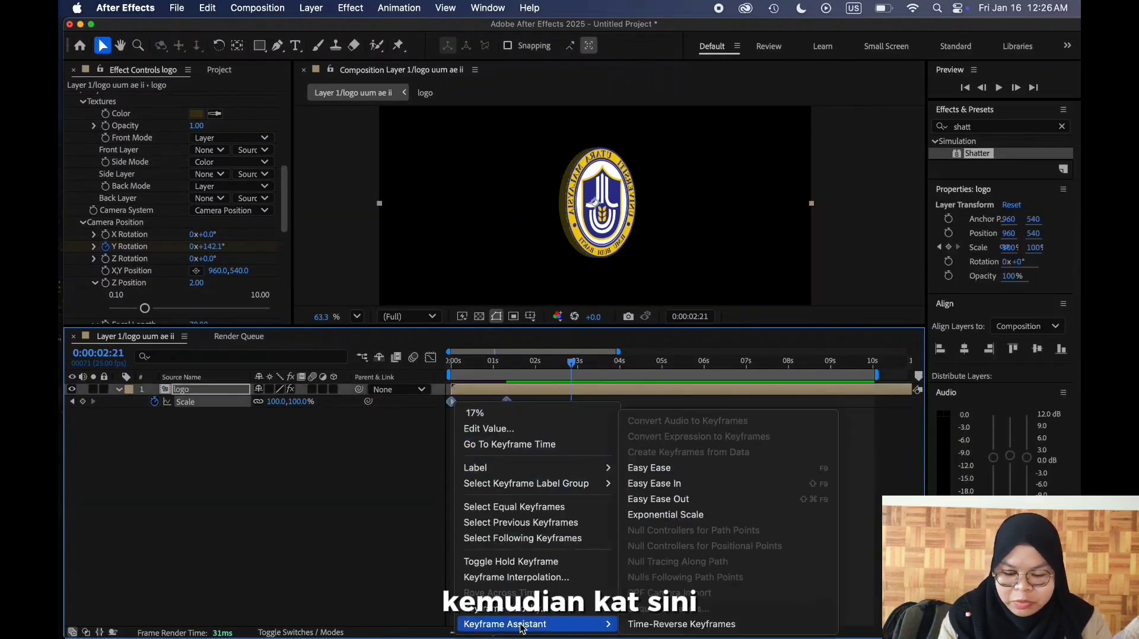
pyautogui.click(661, 468)
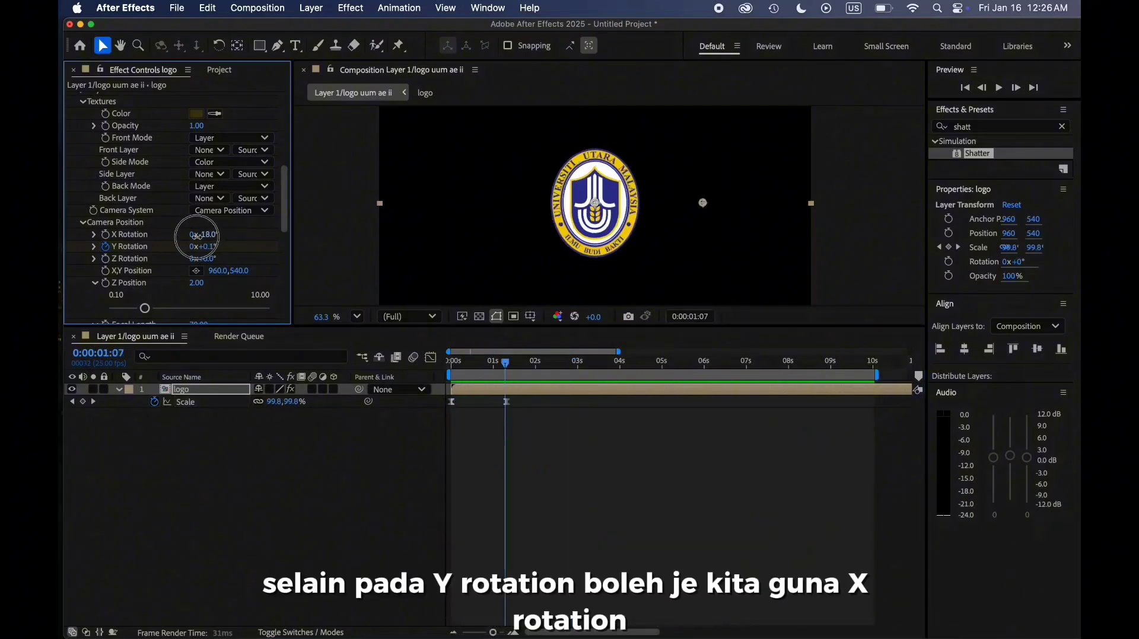
# - Try out different X Rotation values for the Shatter camera at 0:00:01:07
pyautogui.moveTo(204, 234); pyautogui.dragTo(299, 245)
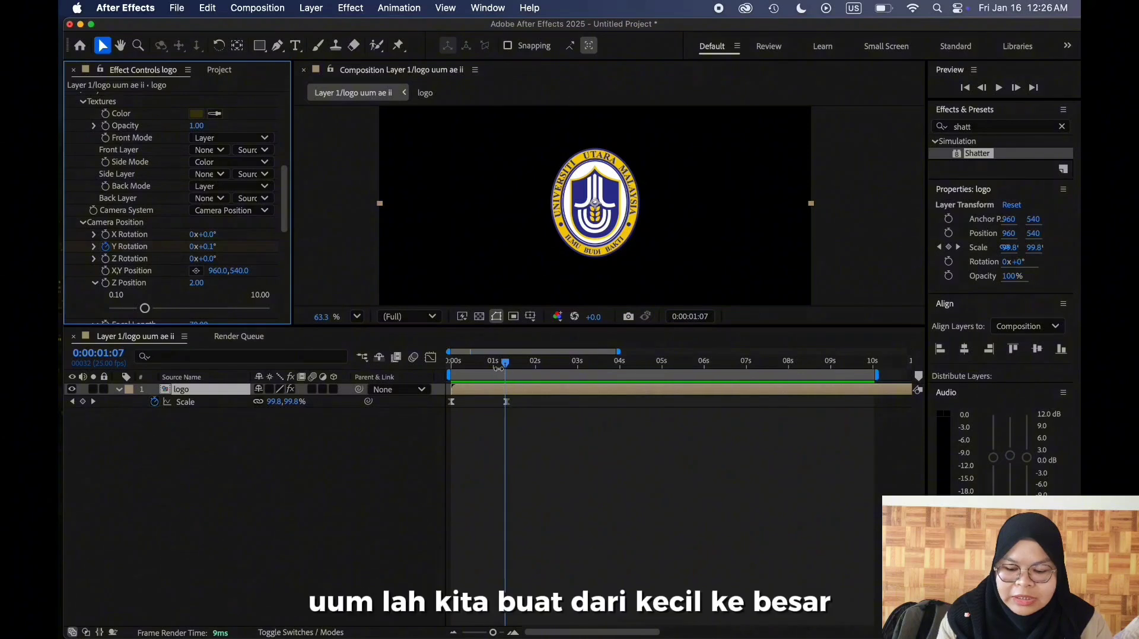
pyautogui.moveTo(493, 363)
pyautogui.mouseDown()
pyautogui.moveTo(453, 363)
pyautogui.moveTo(506, 365)
pyautogui.mouseUp()
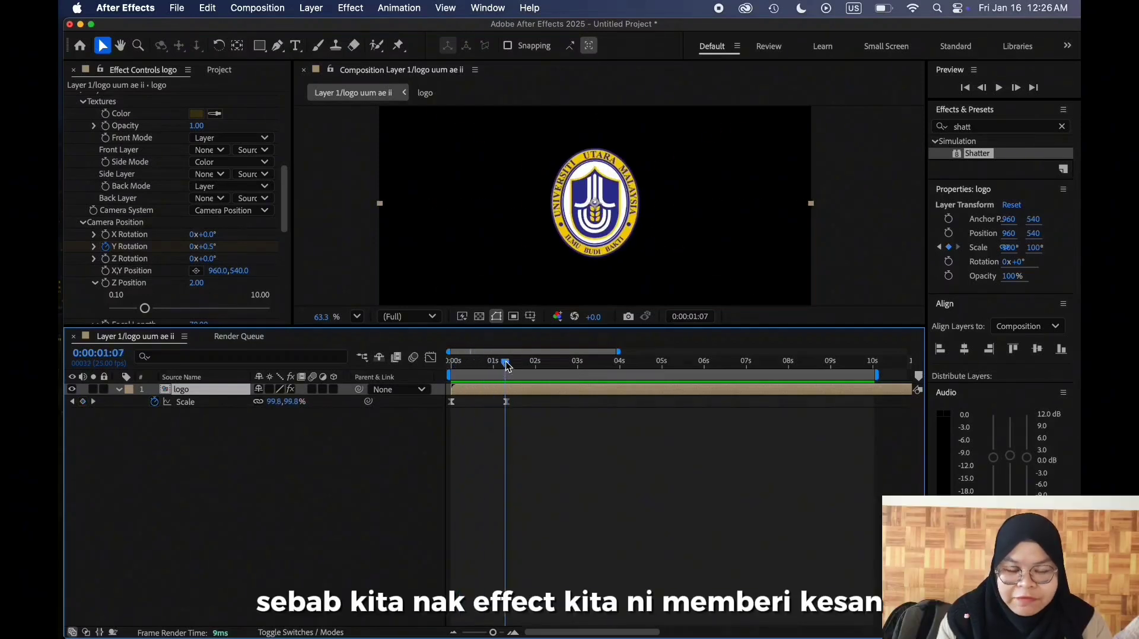
# - Replace the previous effects search with a search for "light"
pyautogui.click(1062, 126)
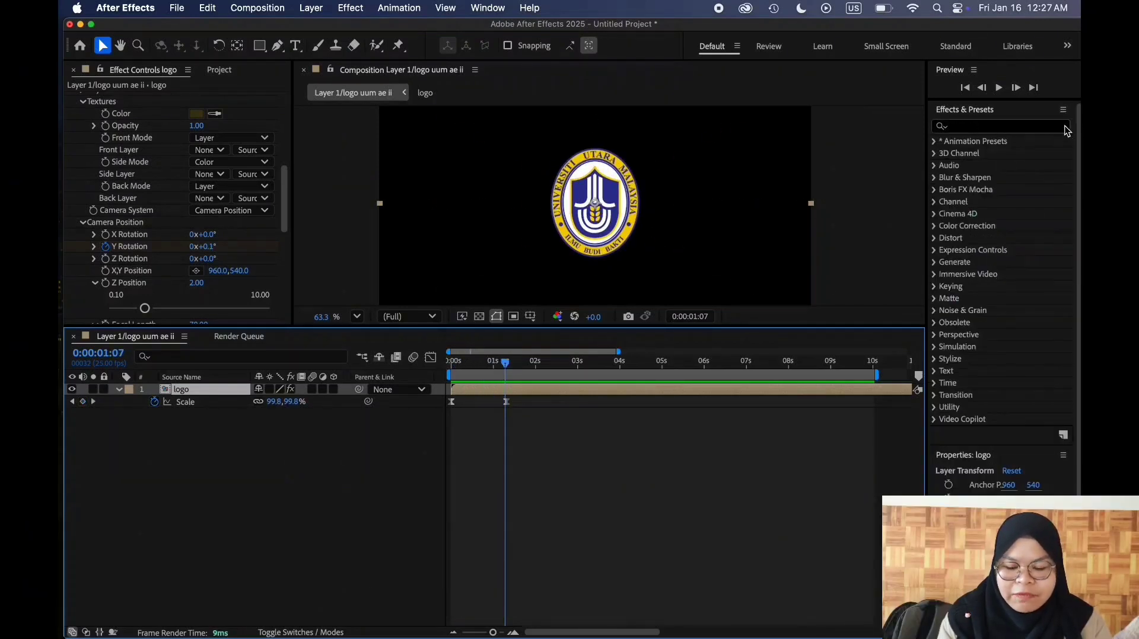
pyautogui.click(1017, 126)
pyautogui.write('lo')
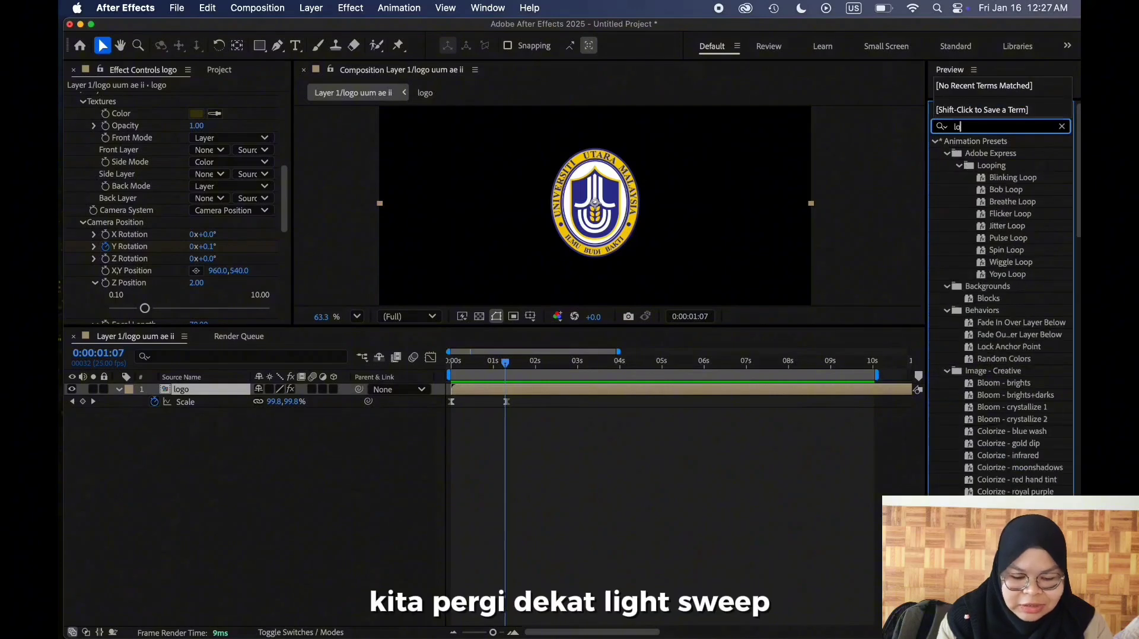
pyautogui.press('BackSpace')
pyautogui.write('igh')
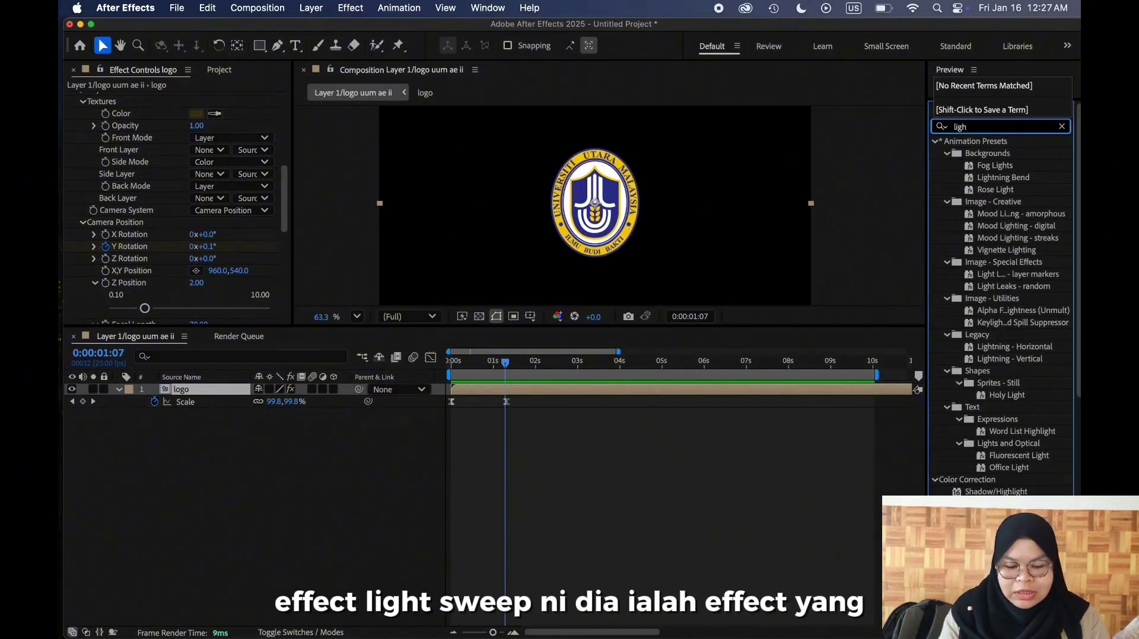
pyautogui.write('t')
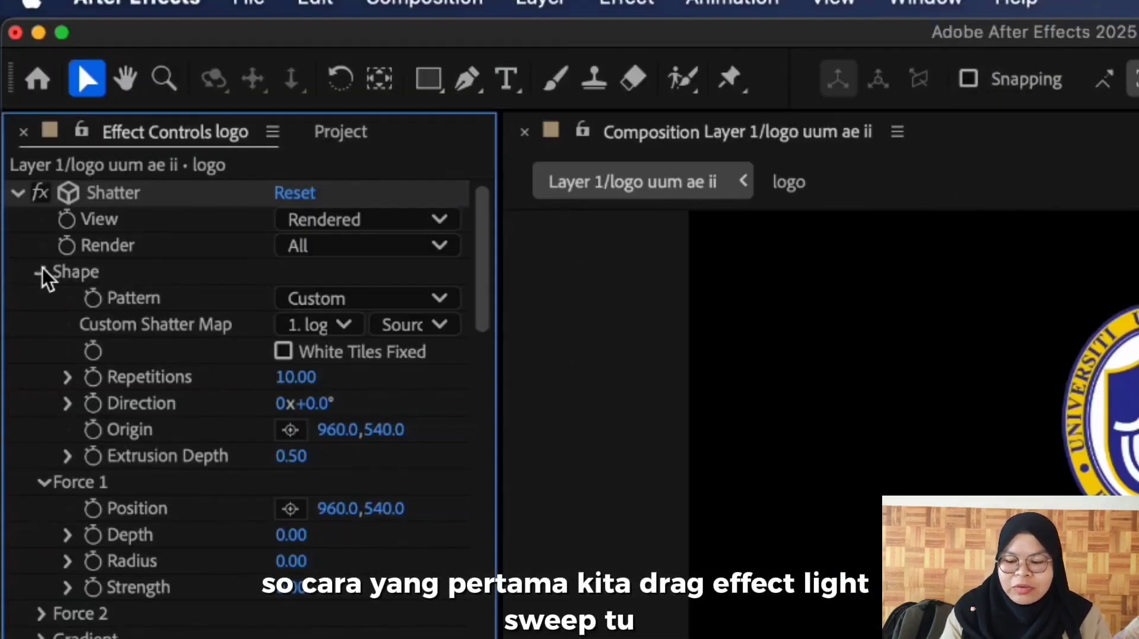
# - Collapse the Shatter settings and apply the CC Light Sweep effect to the logo layer
pyautogui.click(41, 272)
pyautogui.click(17, 193)
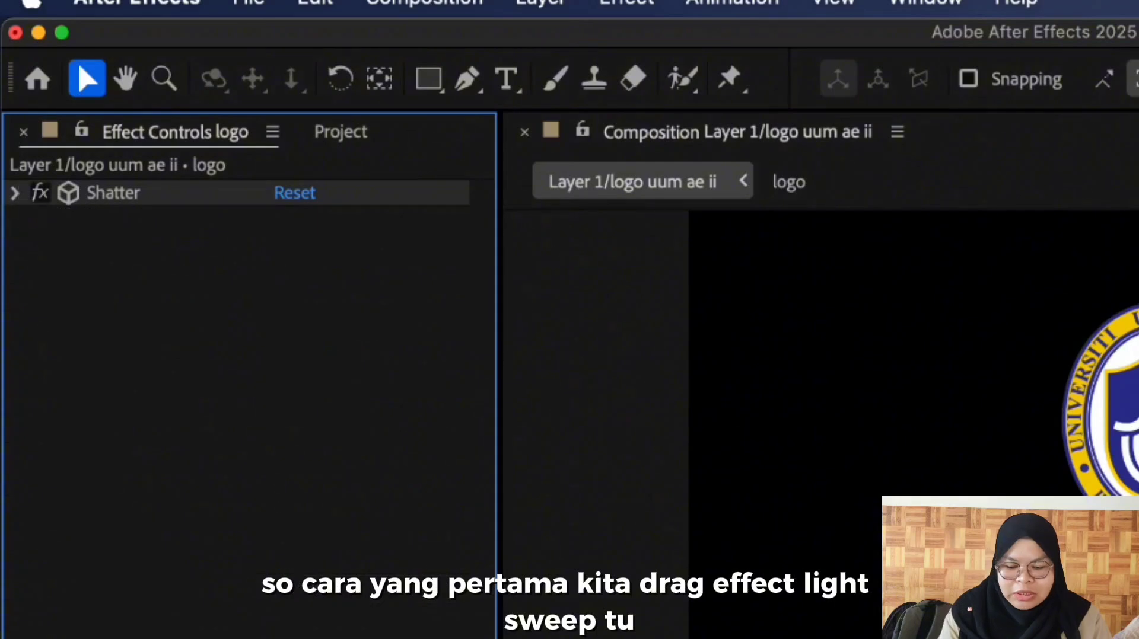
pyautogui.moveTo(1133, 629); pyautogui.dragTo(1029, 471)
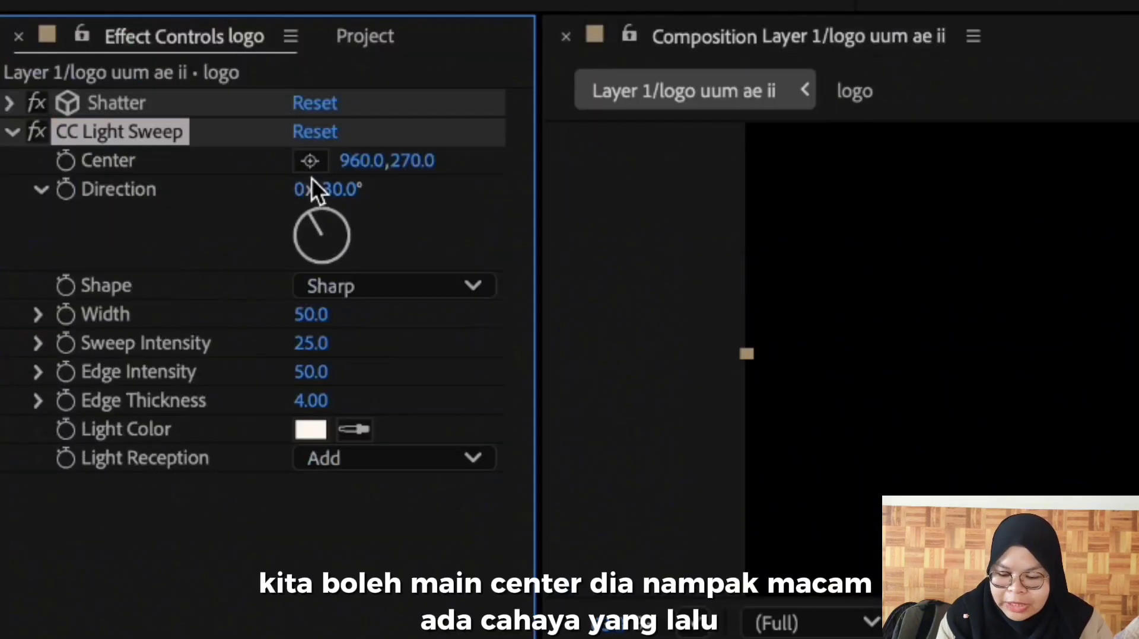
# - Try out different Center and Direction values for the CC Light Sweep effect
pyautogui.moveTo(411, 160); pyautogui.dragTo(412, 158)
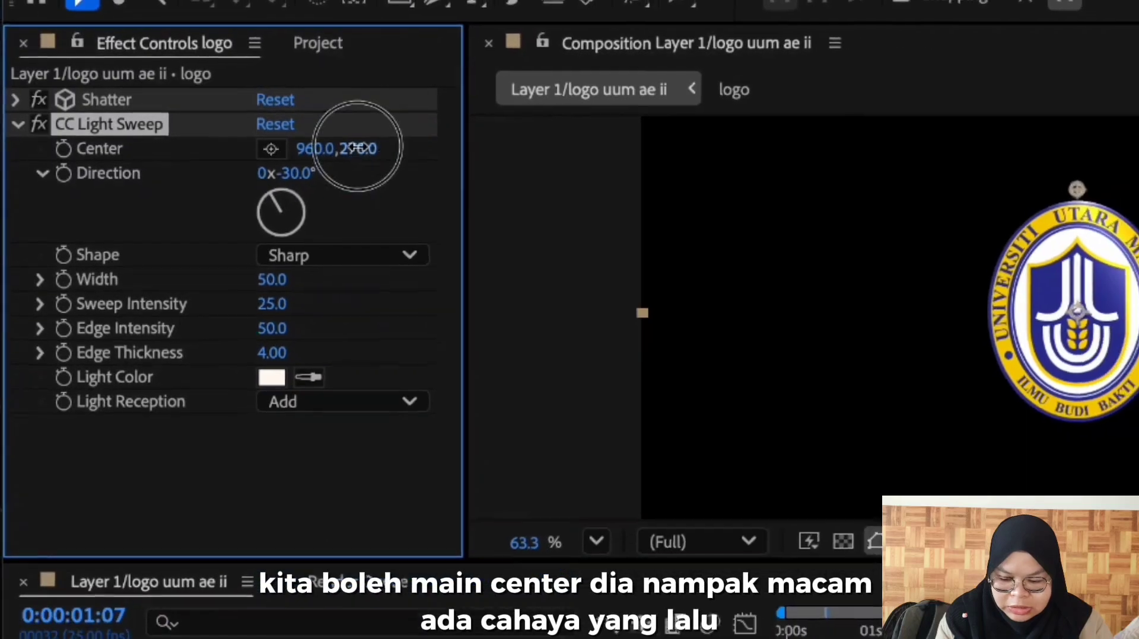
pyautogui.moveTo(339, 144); pyautogui.dragTo(339, 144)
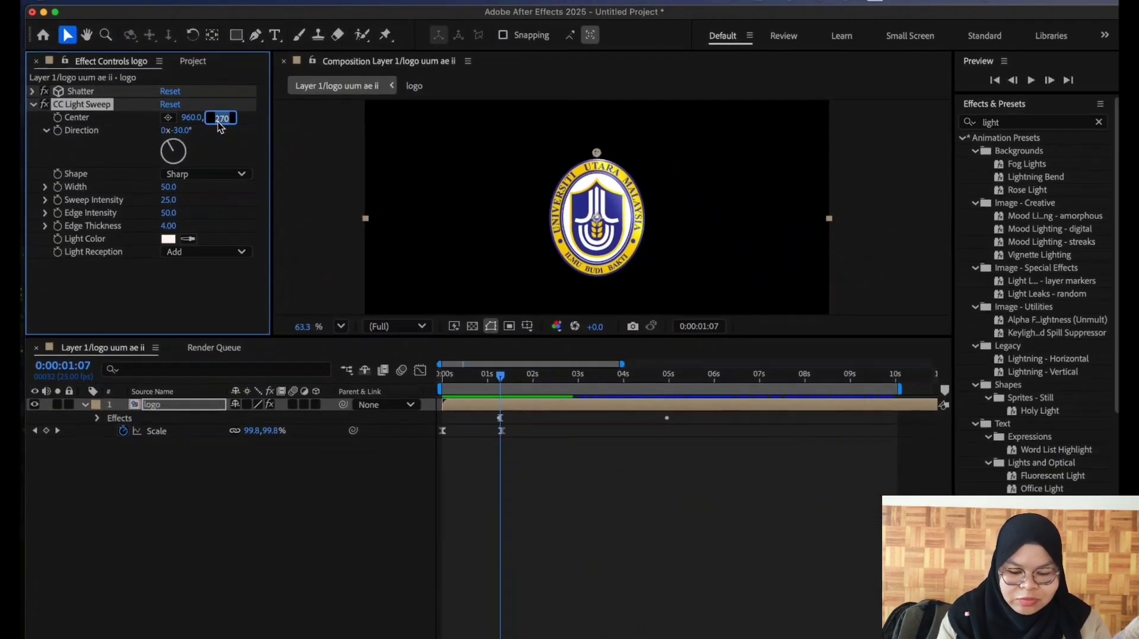
pyautogui.moveTo(176, 147); pyautogui.dragTo(200, 146)
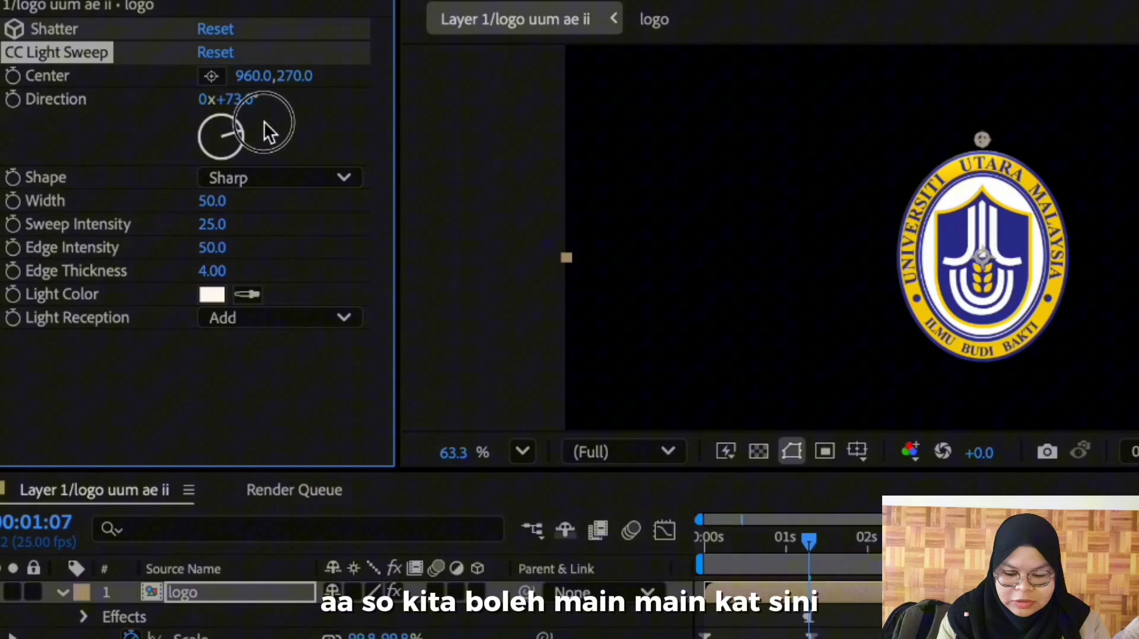
pyautogui.moveTo(265, 123); pyautogui.dragTo(111, 132)
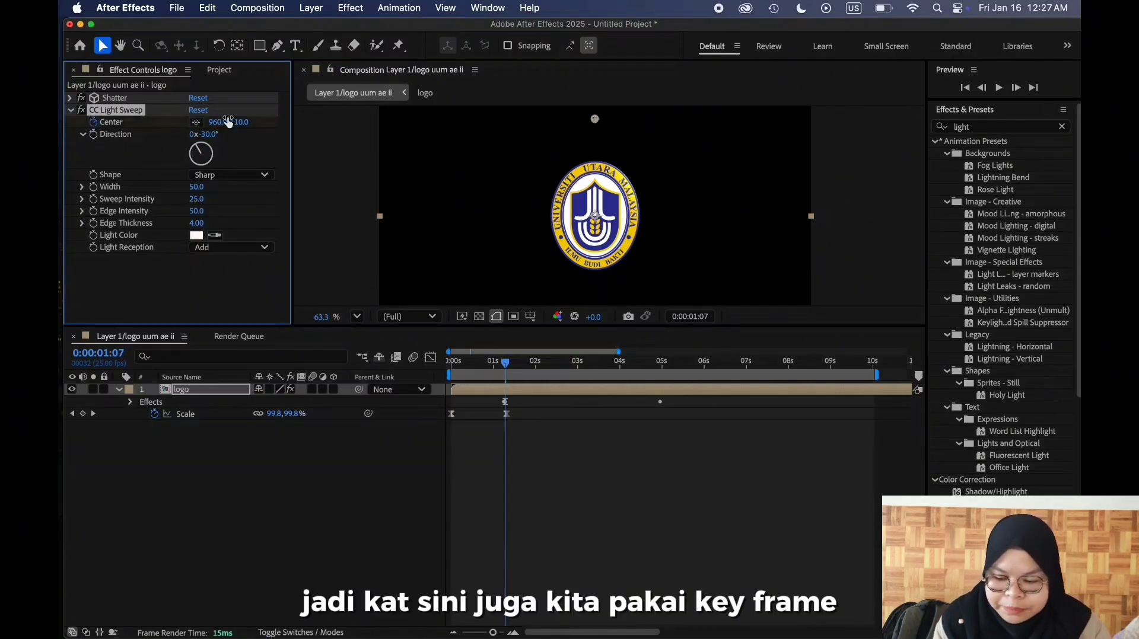
# - Set the CC Light Sweep Center keyframe to 960, 458 and move that keyframe to 0:00:03:24
pyautogui.moveTo(254, 119); pyautogui.dragTo(490, 113)
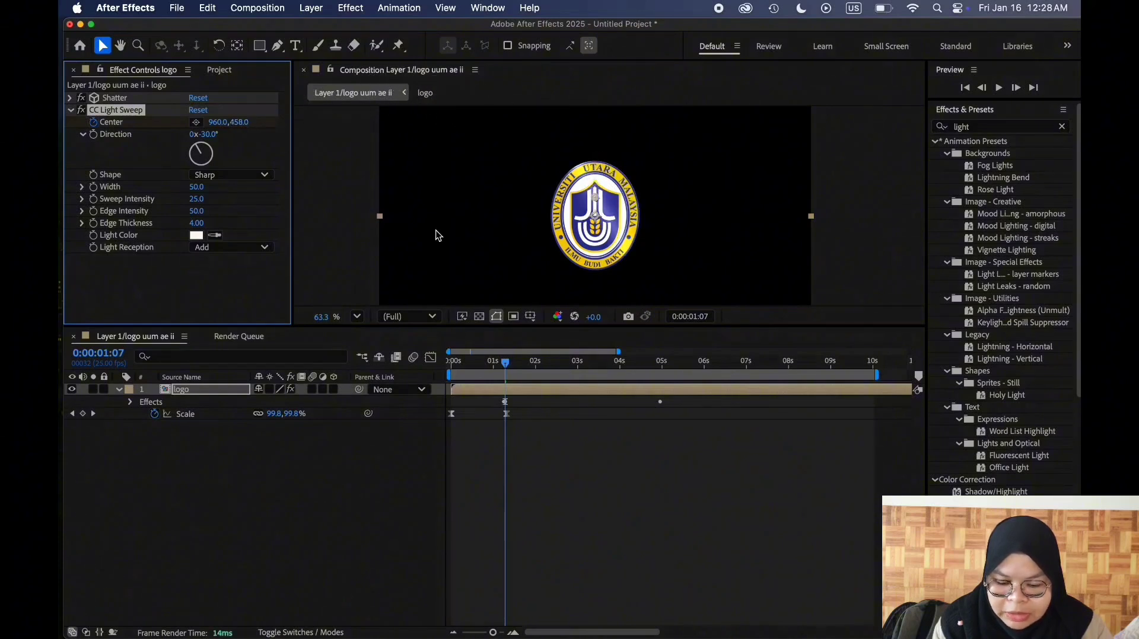
pyautogui.moveTo(510, 364); pyautogui.dragTo(600, 341)
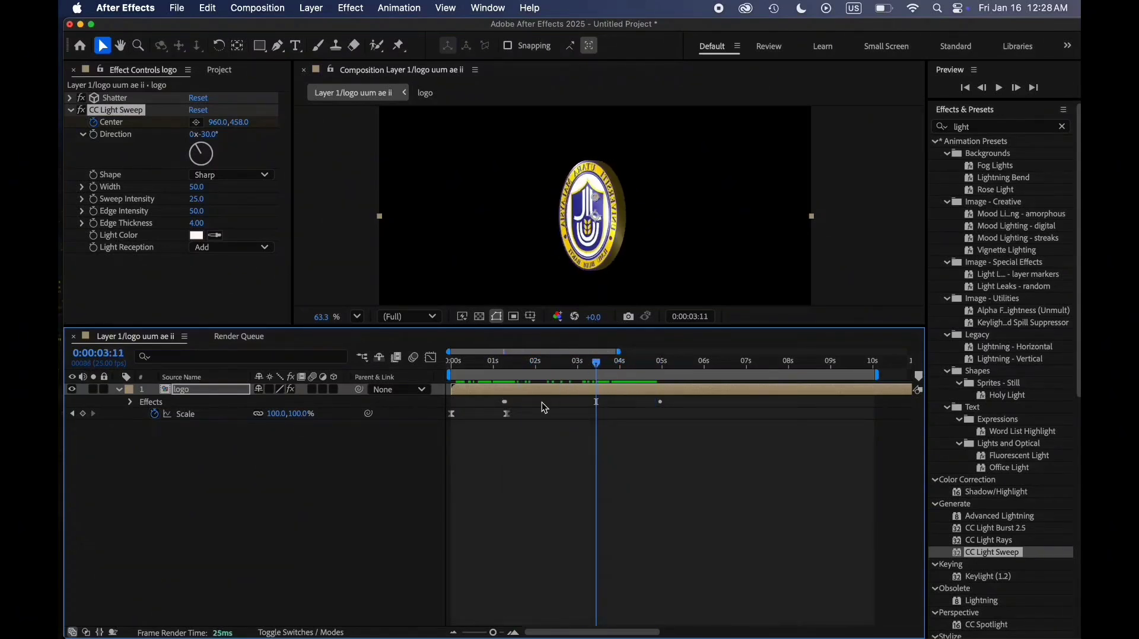
pyautogui.click(131, 403)
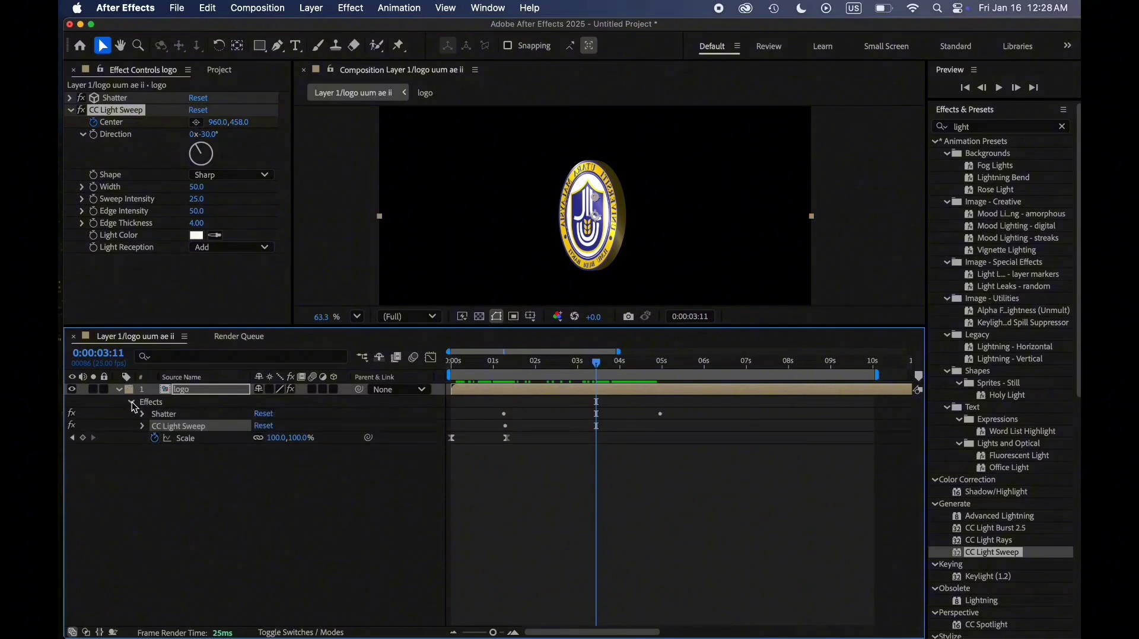
pyautogui.click(509, 426)
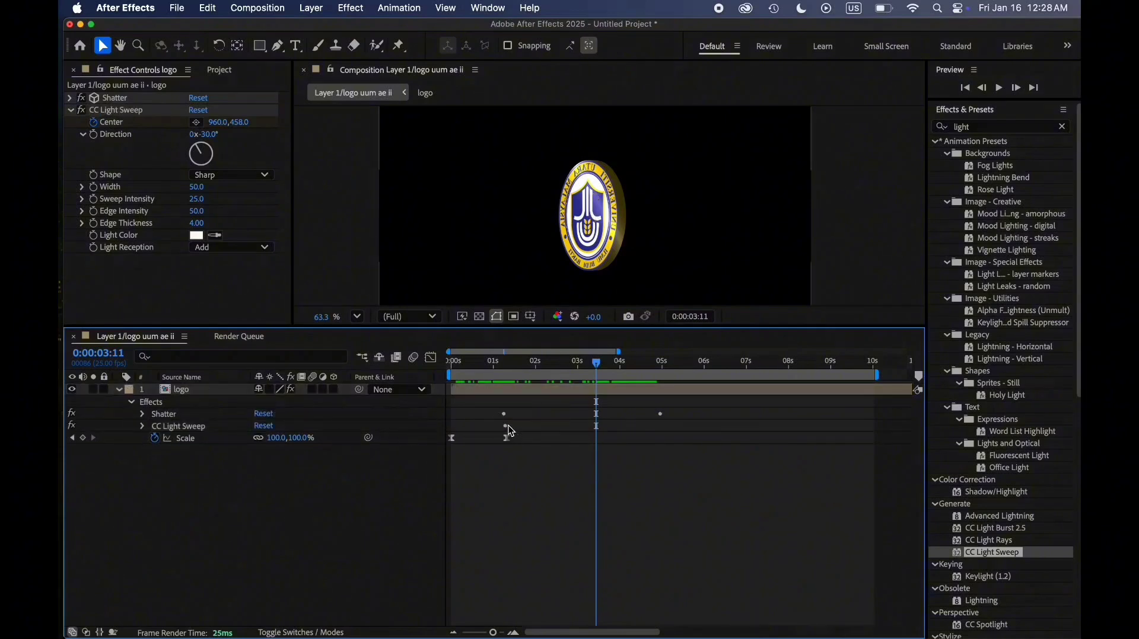
pyautogui.click(143, 426)
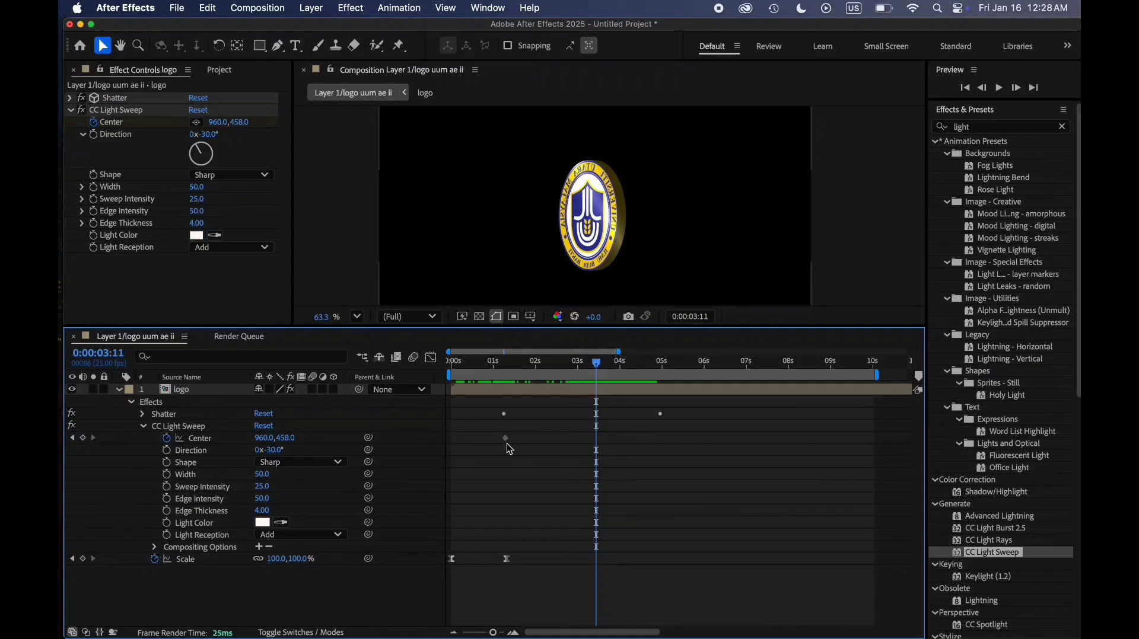
pyautogui.moveTo(503, 439); pyautogui.dragTo(620, 452)
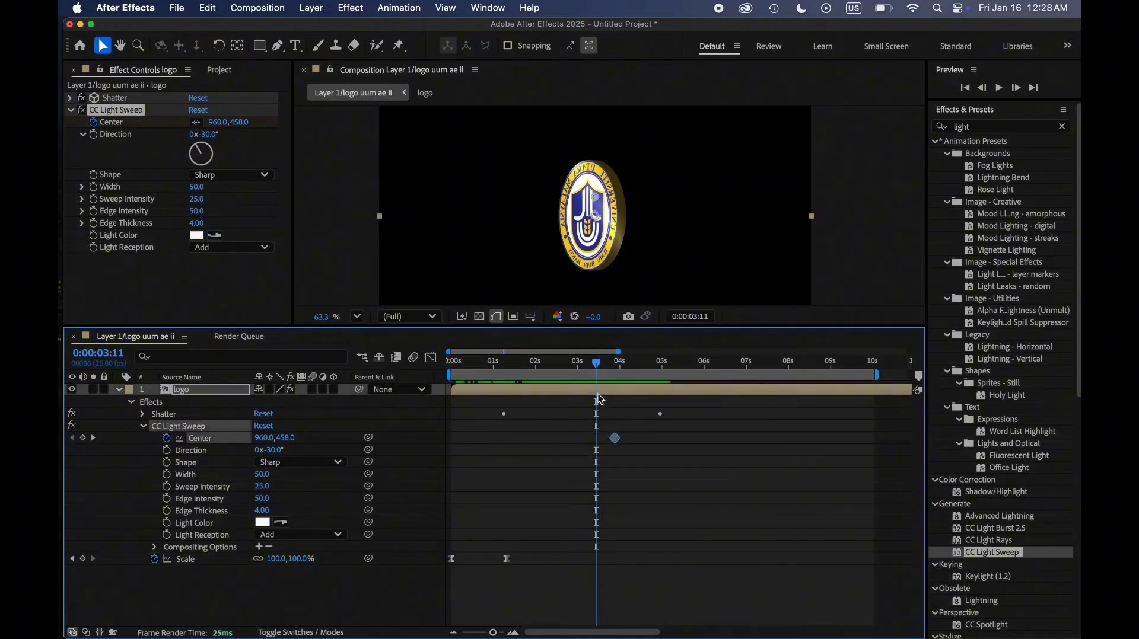
pyautogui.moveTo(603, 370)
pyautogui.mouseDown()
pyautogui.moveTo(657, 379)
pyautogui.moveTo(623, 382)
pyautogui.mouseUp()
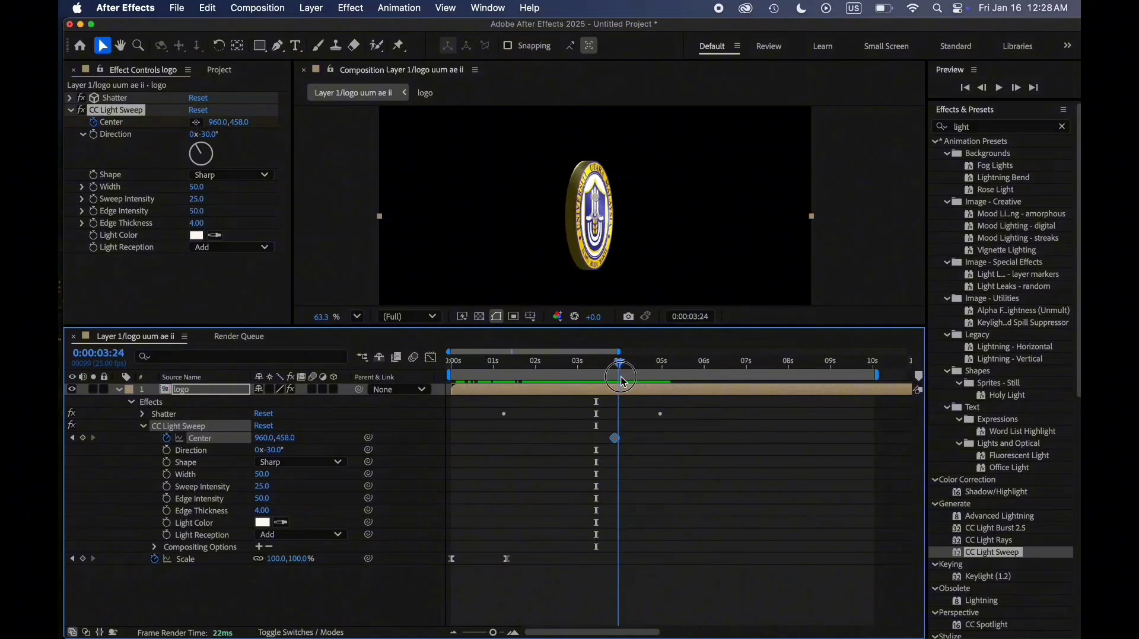
pyautogui.click(619, 438)
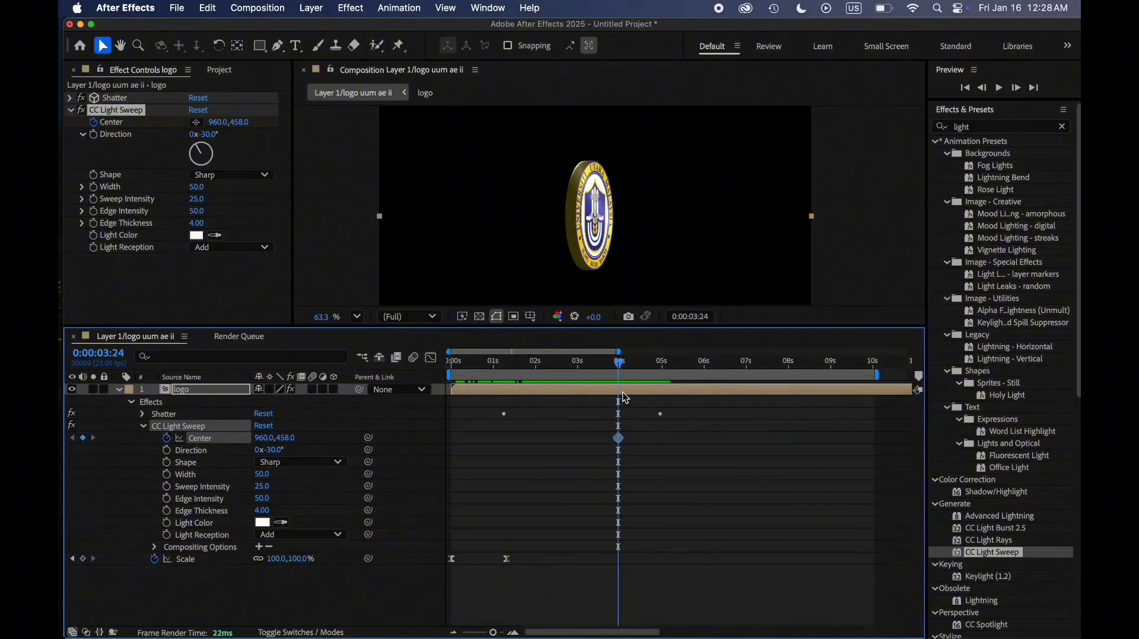
# - Set the CC Light Sweep Center to 960, 935 at 0:00:05:06 to add a second keyframe
pyautogui.moveTo(624, 363); pyautogui.dragTo(679, 375)
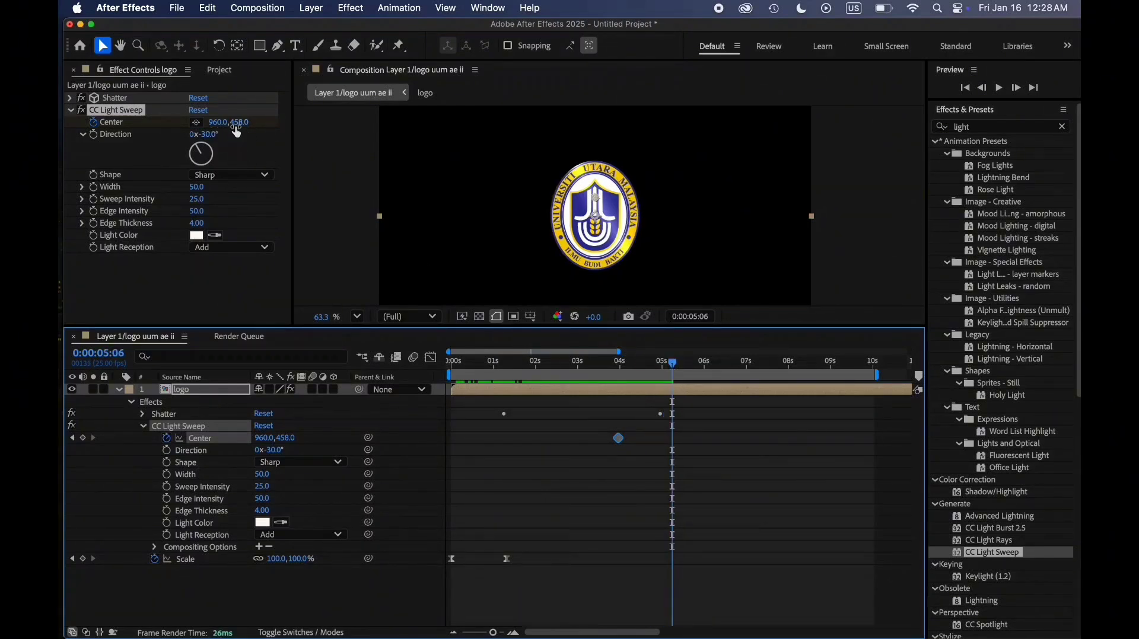
pyautogui.moveTo(234, 128); pyautogui.dragTo(459, 169)
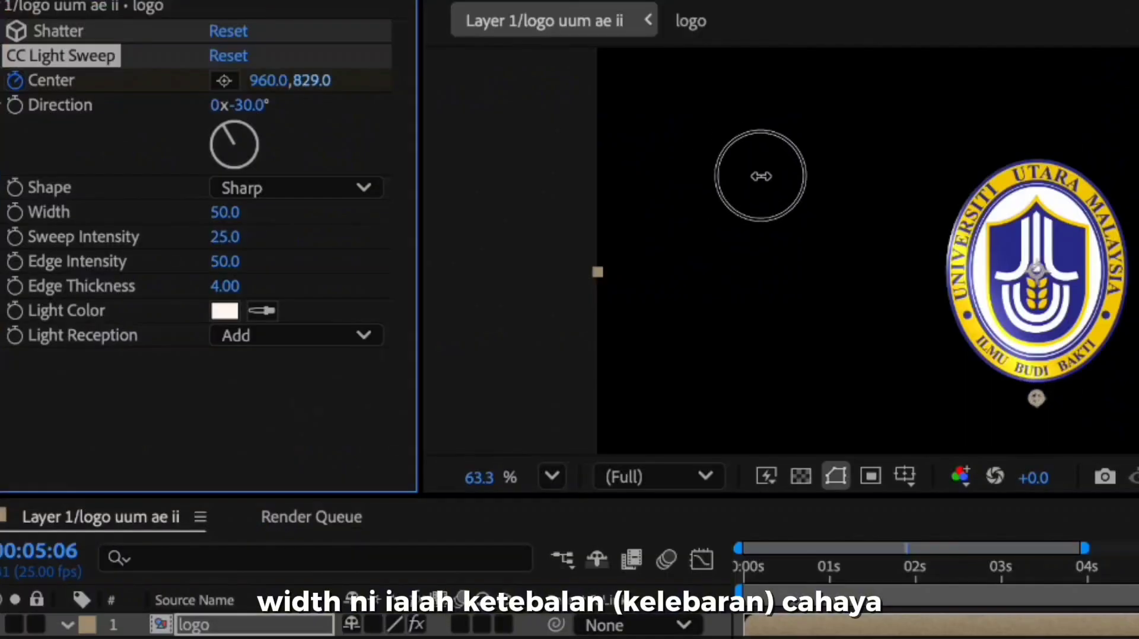
pyautogui.moveTo(761, 176); pyautogui.dragTo(895, 190)
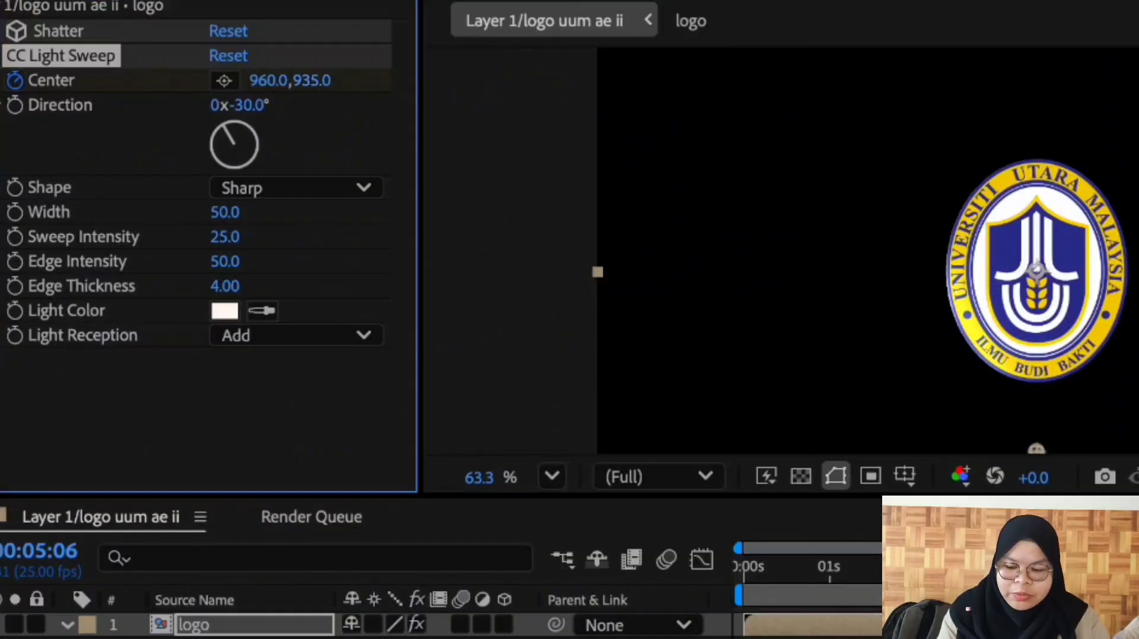
# - Set the CC Light Sweep Width to 75 and Sweep Intensity to 20
pyautogui.click(229, 211)
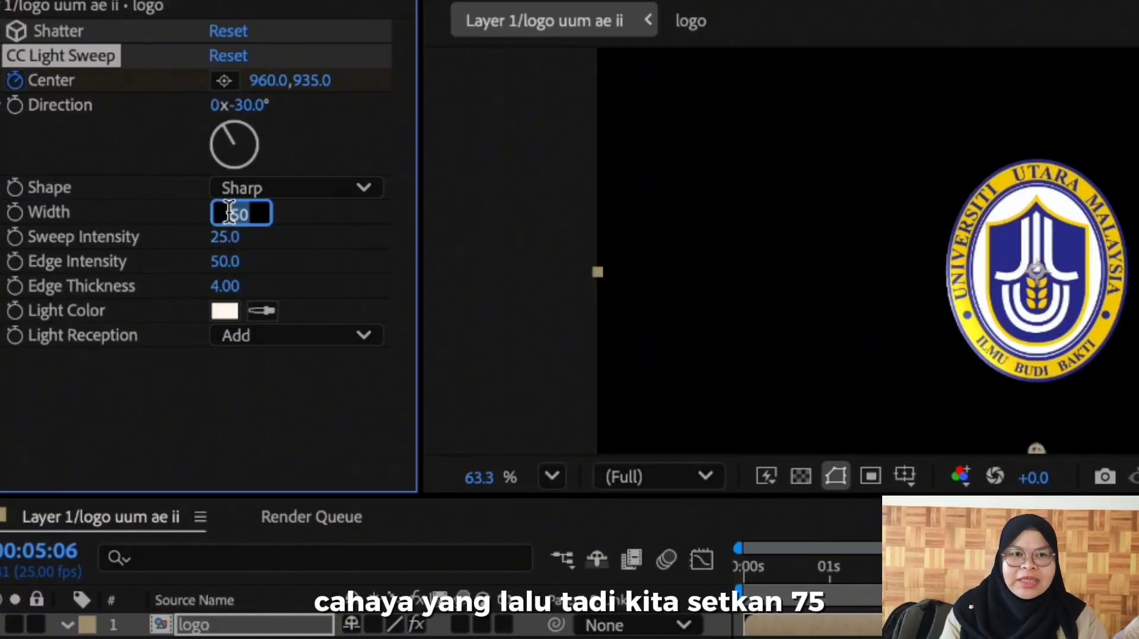
pyautogui.press('Return')
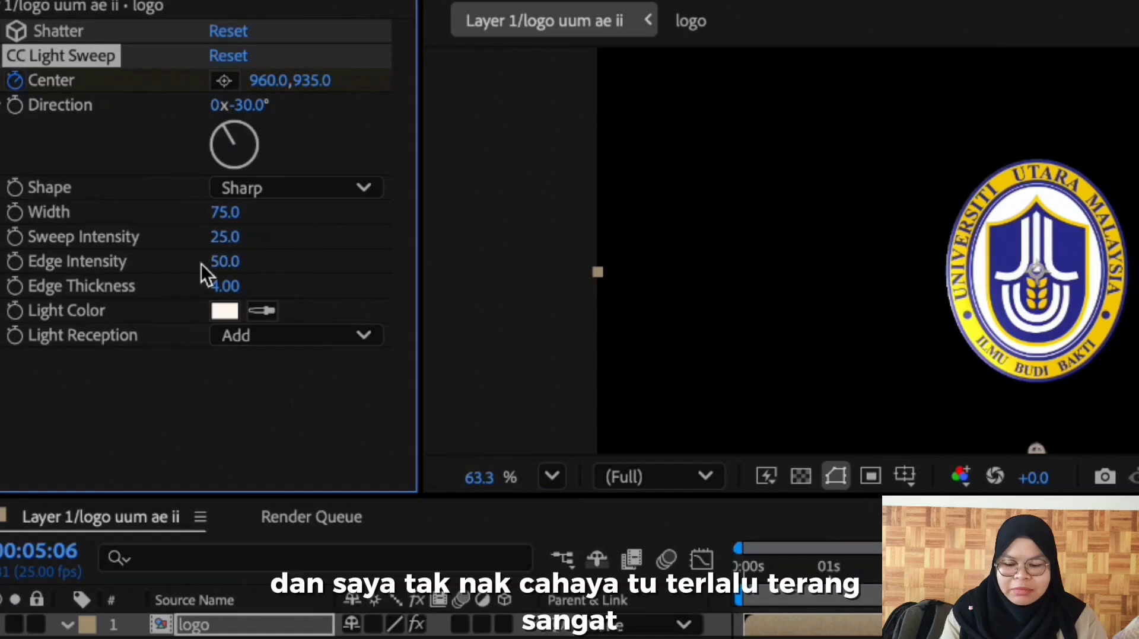
pyautogui.click(225, 237)
pyautogui.write('20')
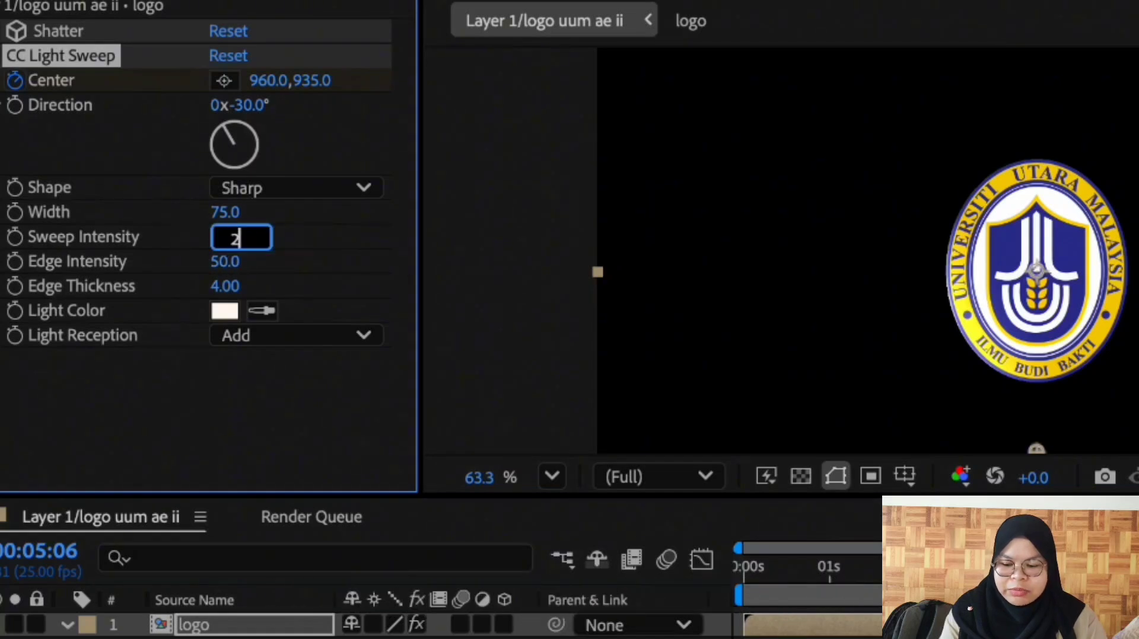
pyautogui.press('Return')
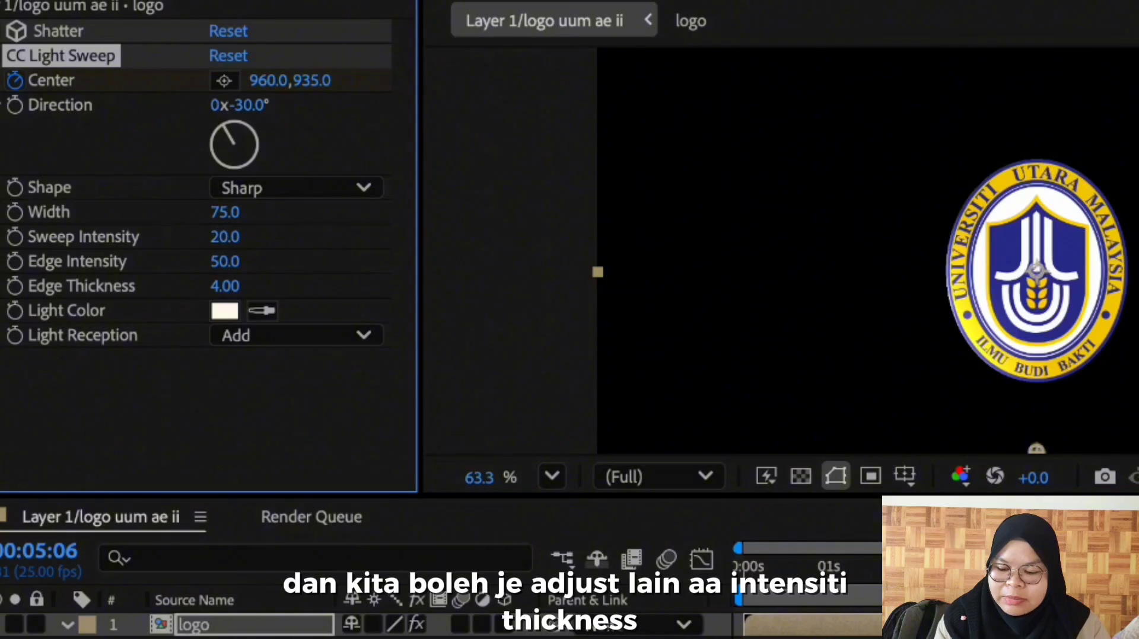
# - Preview the light sweep animation from 0:00:03:13
pyautogui.moveTo(671, 364); pyautogui.dragTo(600, 367)
pyautogui.press('space')
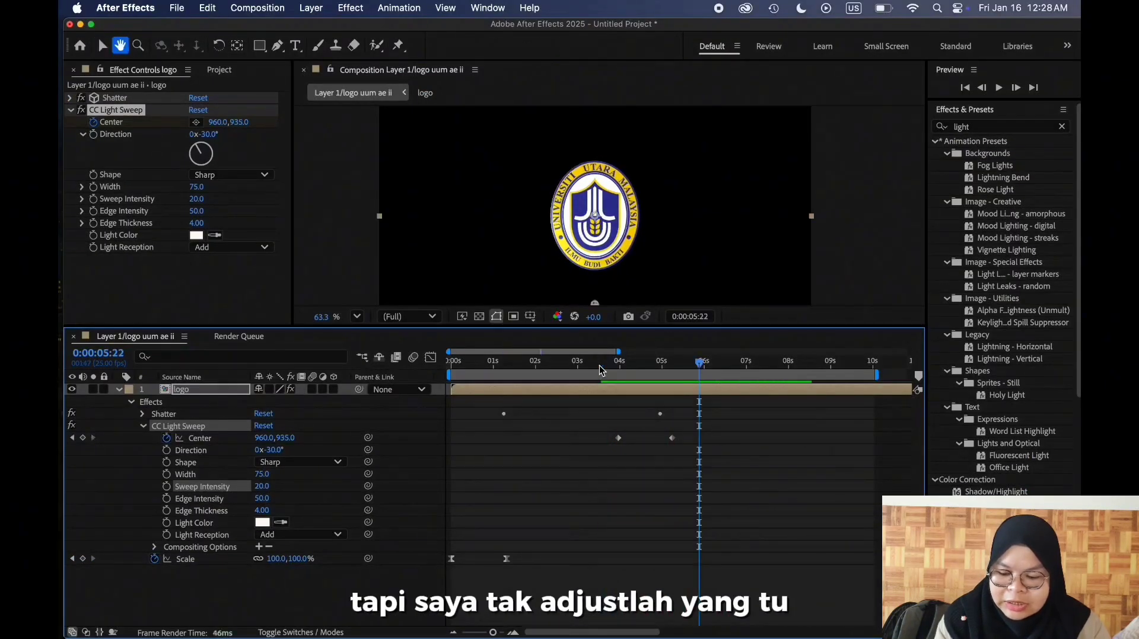
pyautogui.click(600, 367)
pyautogui.press('space')
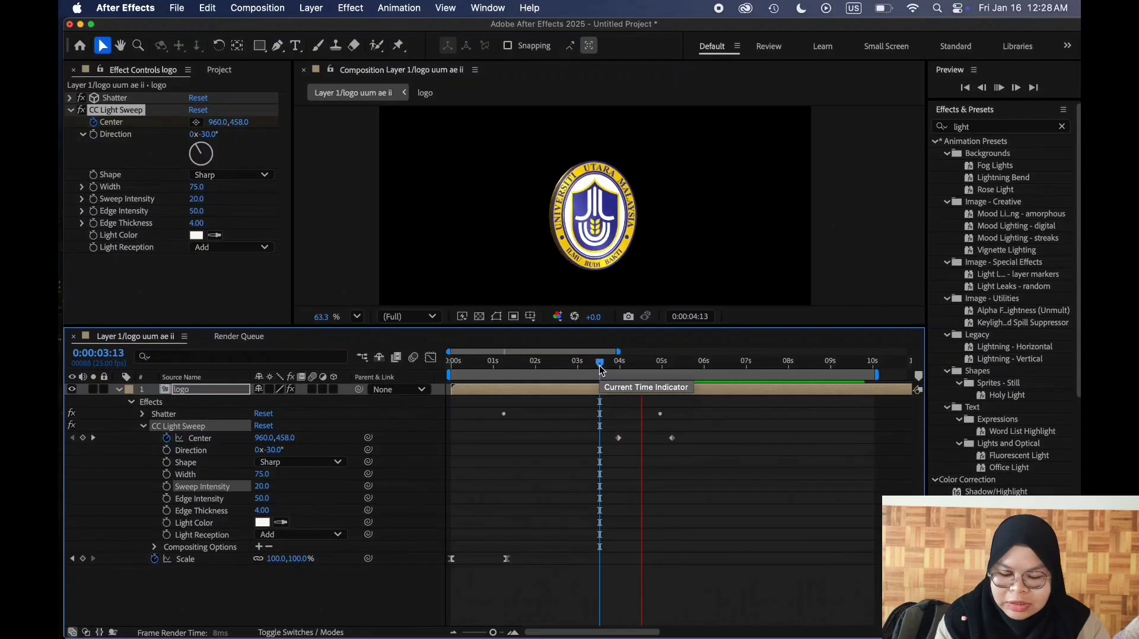
# - Swap the two CC Light Sweep Center keyframes so the sweep runs from 960, 935 to 960, 458, and preview it from 0:00:03:16
pyautogui.press('space')
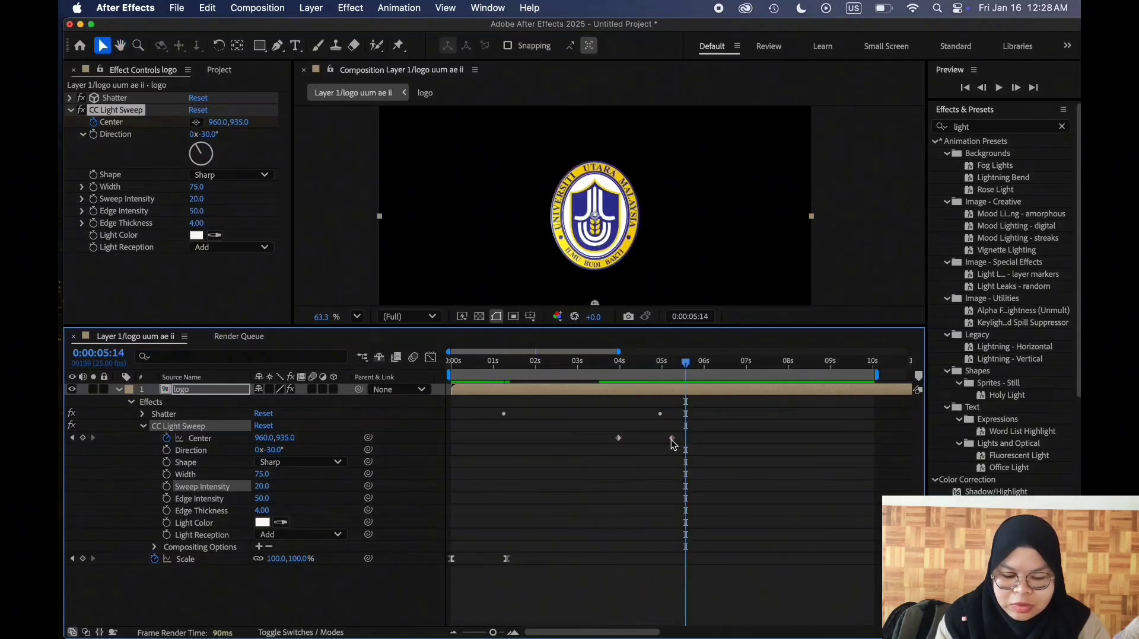
pyautogui.moveTo(672, 438); pyautogui.dragTo(620, 439)
pyautogui.click(638, 440)
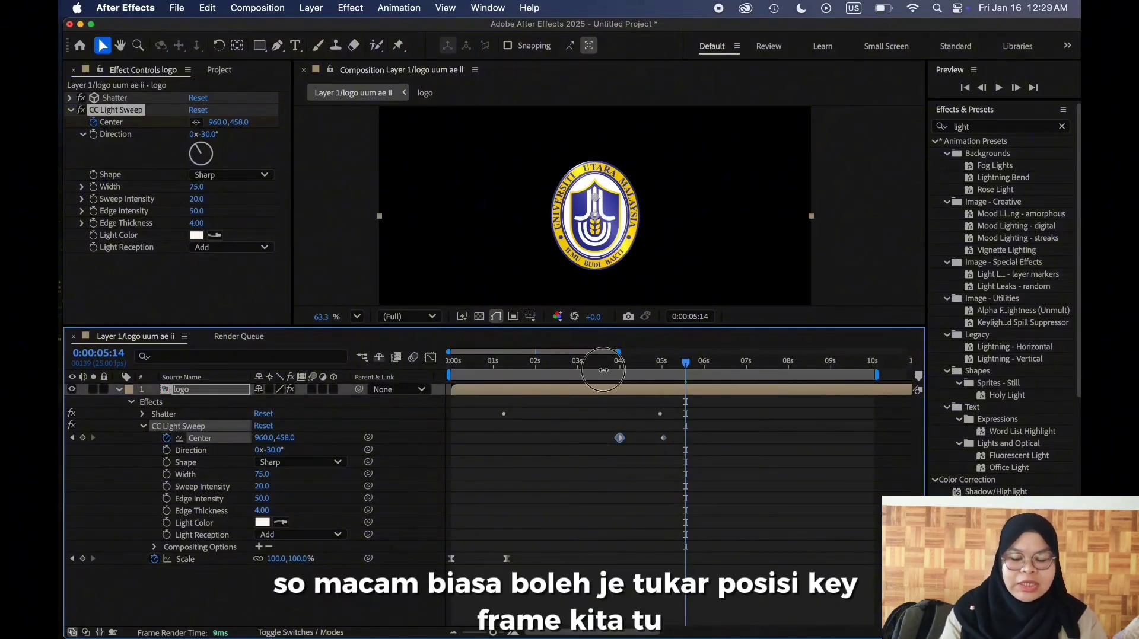
pyautogui.click(604, 362)
pyautogui.press('space')
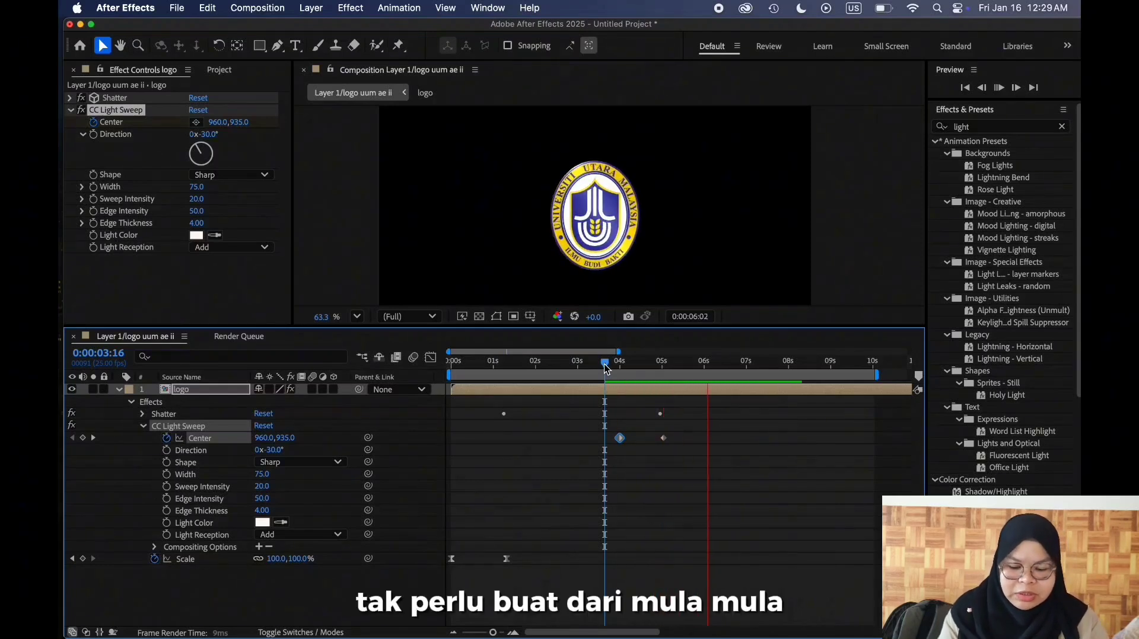
pyautogui.press('space')
# - Move the ending CC Light Sweep Center keyframe to 0:00:05:02 and set the Center to 960, 282 at 0:00:05:03
pyautogui.moveTo(664, 440); pyautogui.dragTo(666, 440)
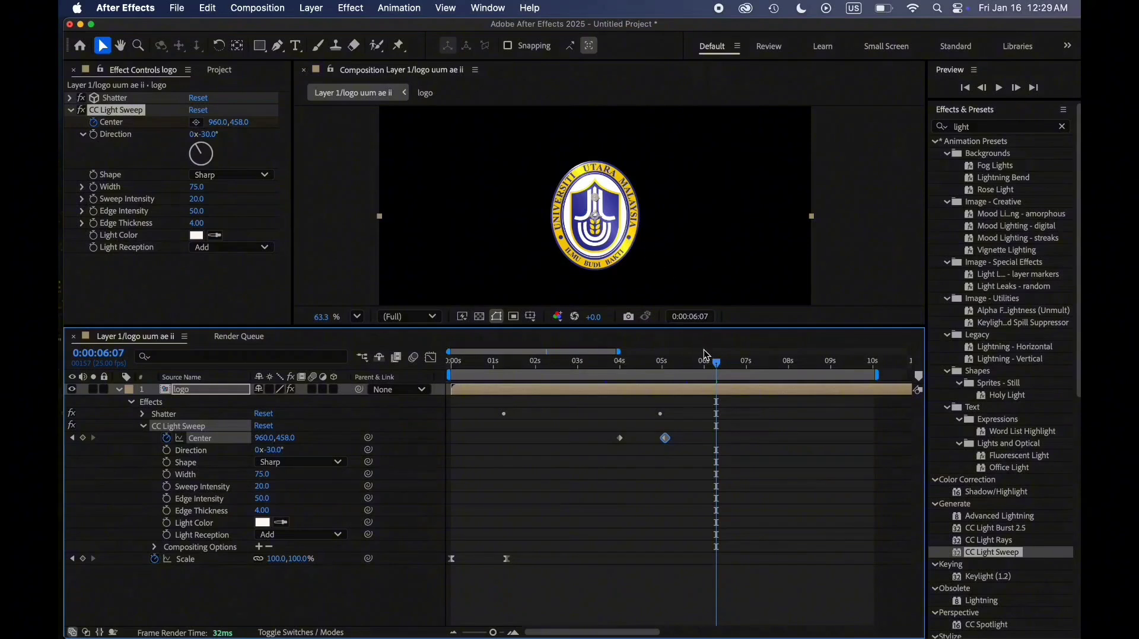
pyautogui.moveTo(717, 366); pyautogui.dragTo(668, 370)
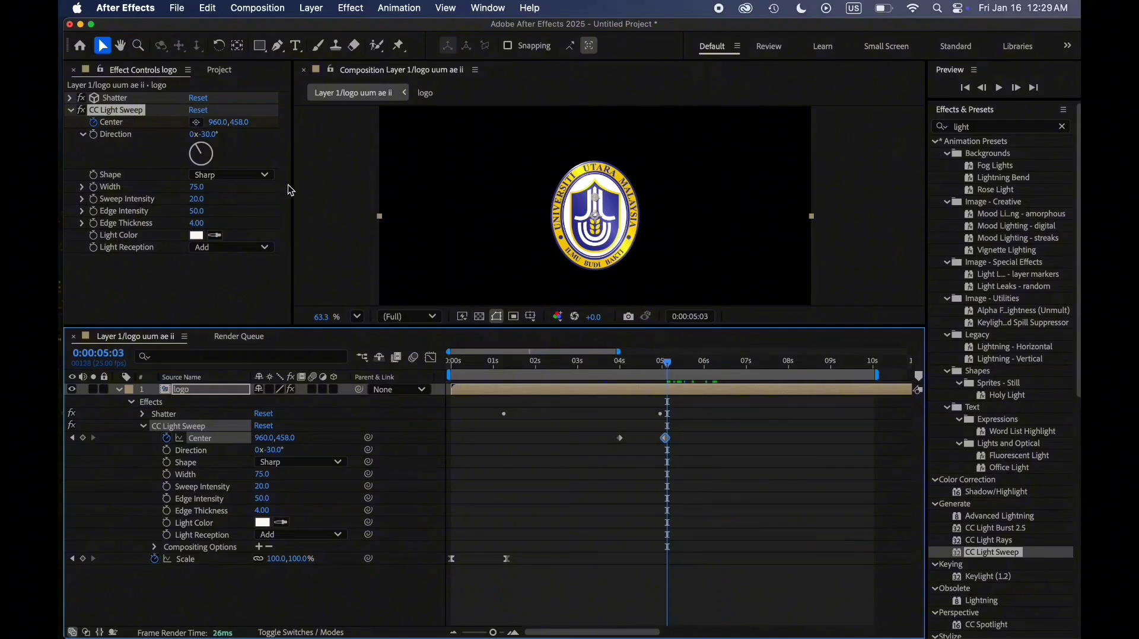
pyautogui.moveTo(240, 122); pyautogui.dragTo(116, 144)
# - Set the CC Light Sweep Direction to -60° and preview the sweep from 0:00:03:20
pyautogui.moveTo(198, 148); pyautogui.dragTo(195, 151)
pyautogui.moveTo(667, 363); pyautogui.dragTo(613, 366)
pyautogui.press('space')
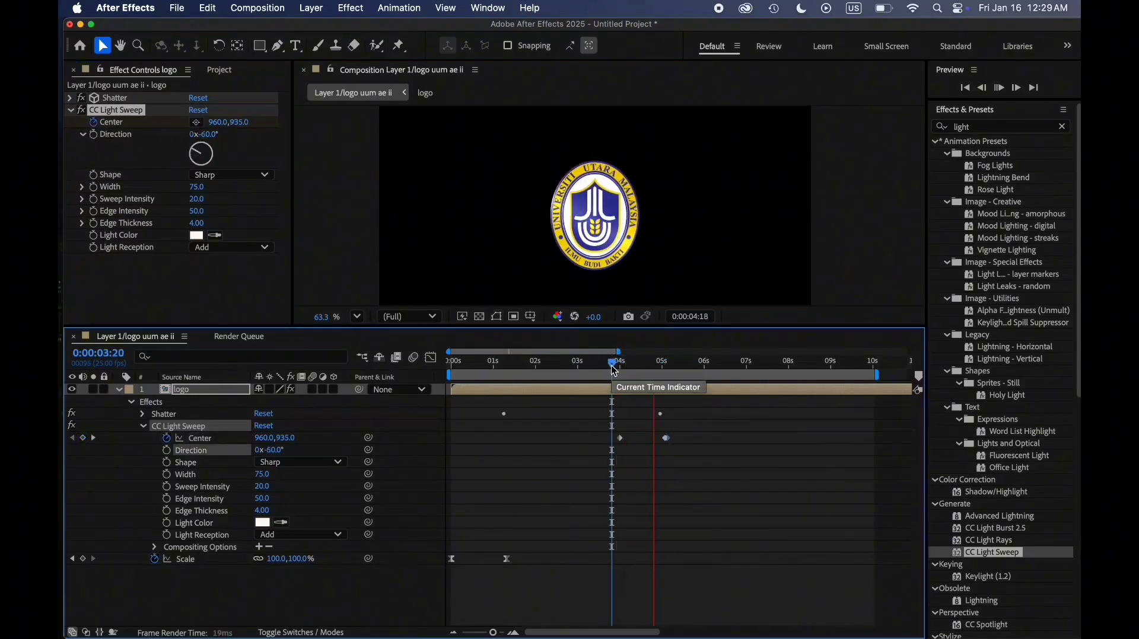
pyautogui.press('space')
# - Apply Easy Ease to the CC Light Sweep Center keyframes and preview the sweep from 0:00:03:06
pyautogui.moveTo(687, 436); pyautogui.dragTo(599, 442)
pyautogui.rightClick(619, 438)
pyautogui.moveTo(682, 621)
pyautogui.click(815, 467)
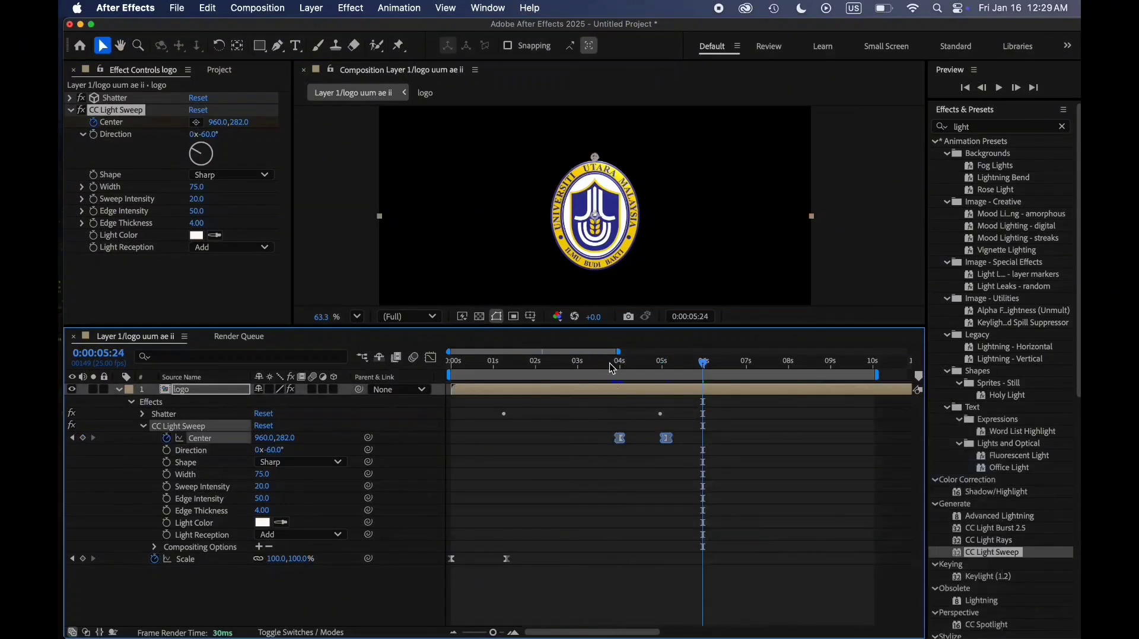
pyautogui.click(608, 361)
pyautogui.moveTo(608, 366); pyautogui.dragTo(589, 366)
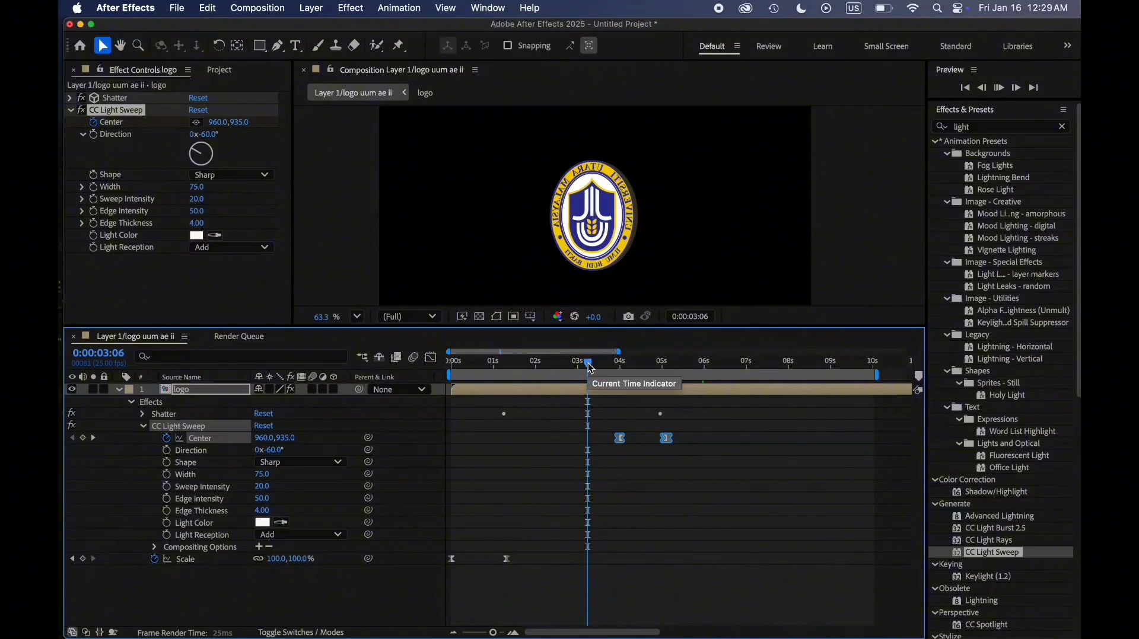
pyautogui.press('space')
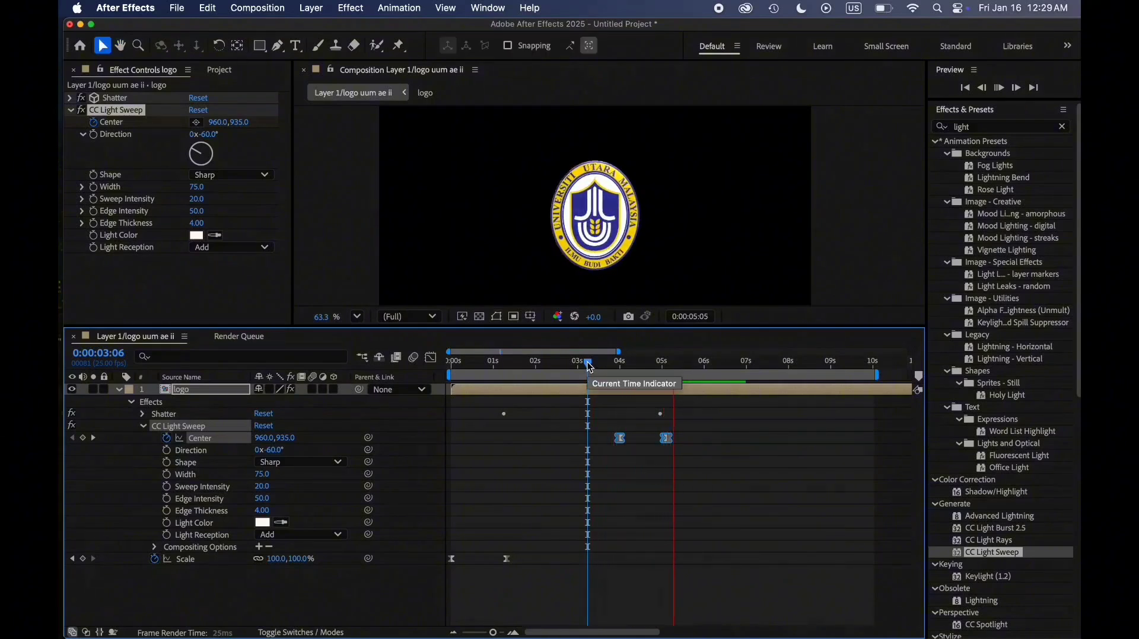
pyautogui.press('space')
# - Delete the extra CC Light Sweep Center keyframe at 0:00:05:02, keeping the neighbouring one at 0:00:05:03
pyautogui.moveTo(663, 362); pyautogui.dragTo(664, 364)
pyautogui.press('=')
pyautogui.press('=')
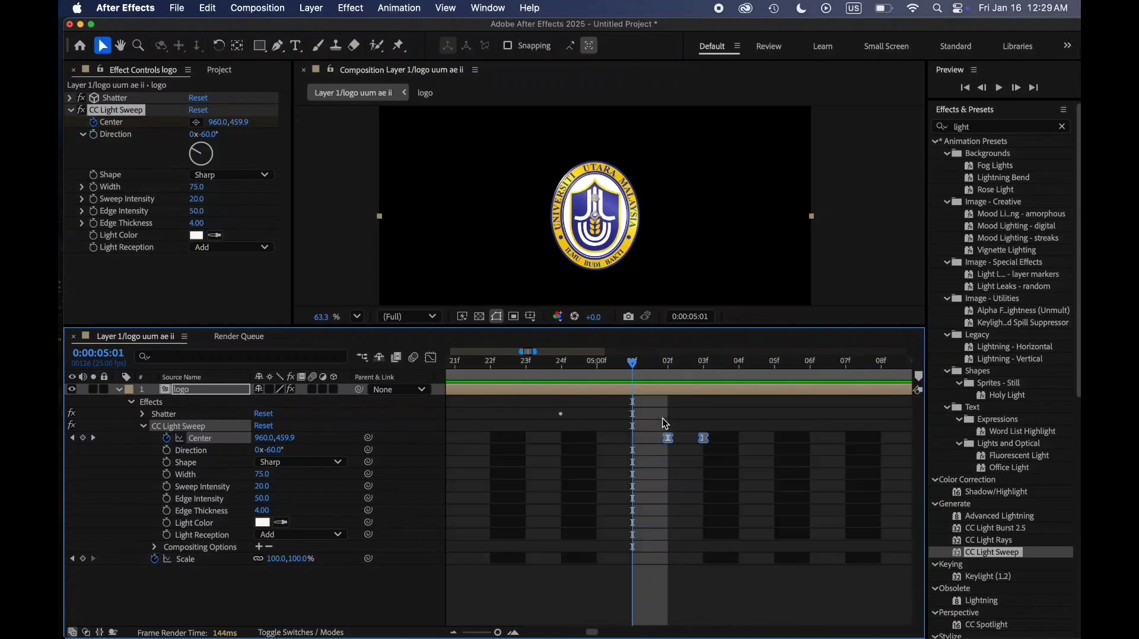
pyautogui.click(679, 368)
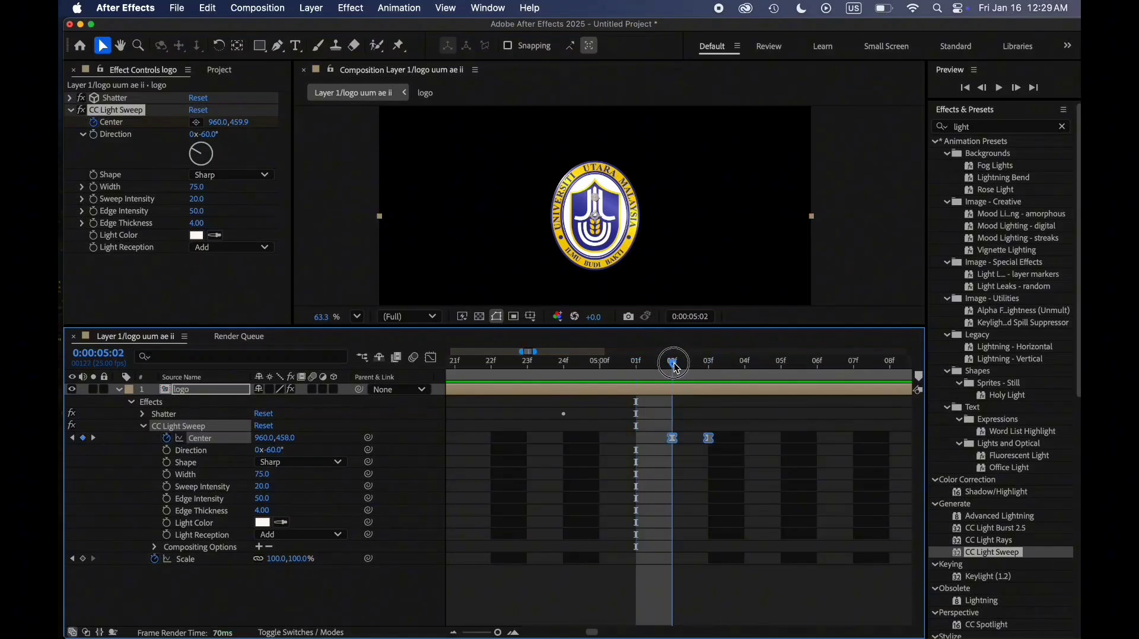
pyautogui.moveTo(679, 368)
pyautogui.mouseDown()
pyautogui.moveTo(707, 368)
pyautogui.moveTo(666, 373)
pyautogui.mouseUp()
pyautogui.click(673, 369)
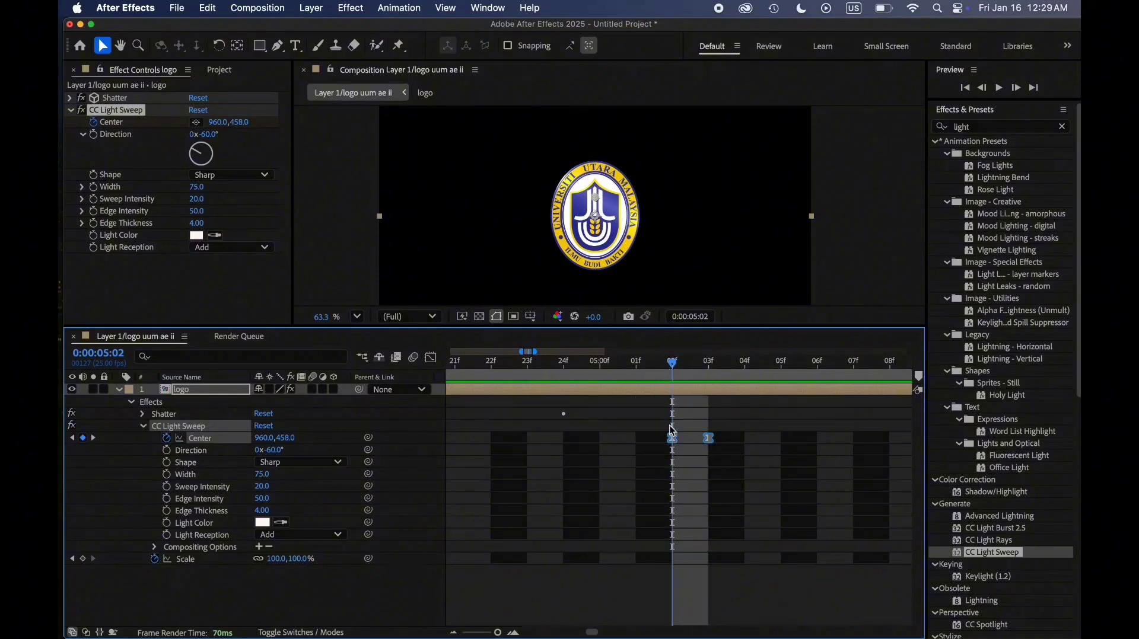
pyautogui.click(678, 442)
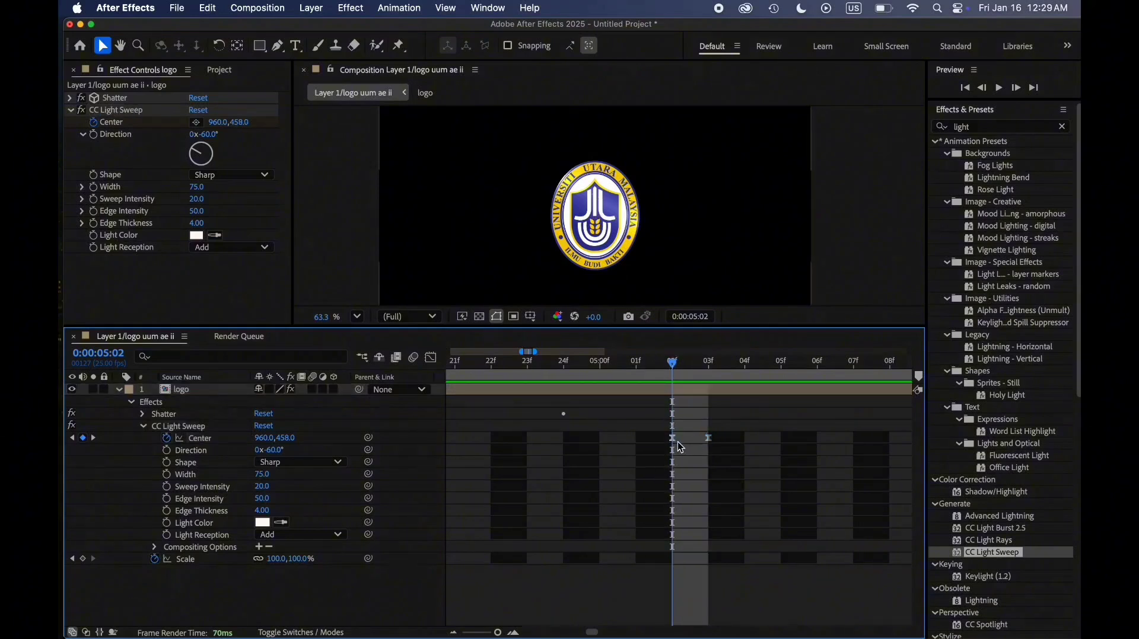
pyautogui.click(674, 438)
pyautogui.press('Delete')
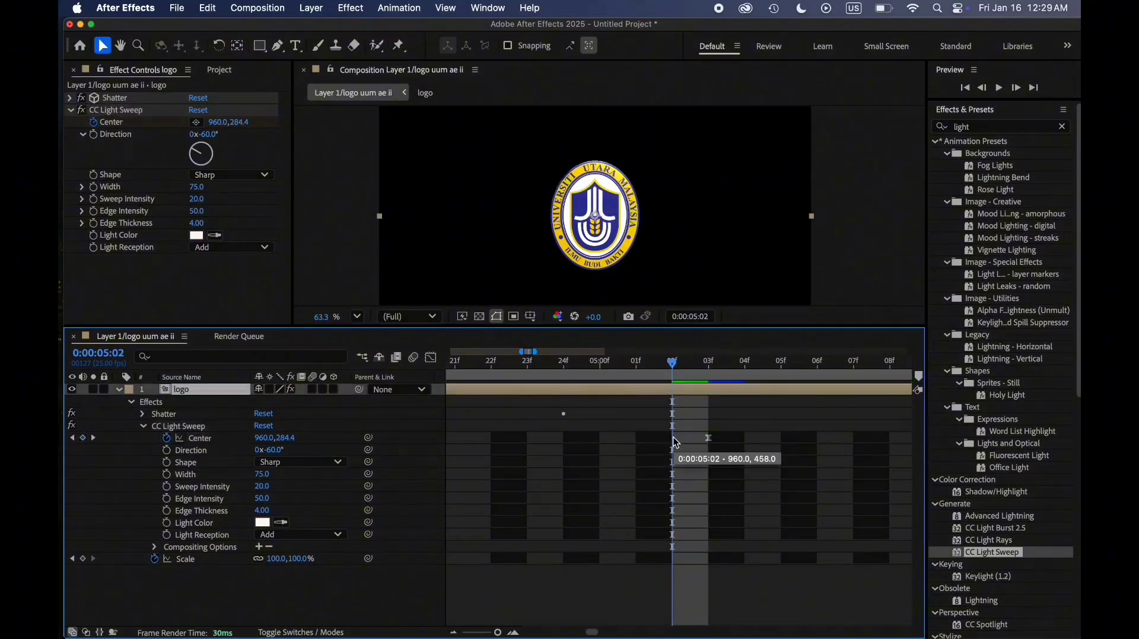
# - Preview the light sweep from 0:00:03:19 and move the current time to 0:00:05:12
pyautogui.scroll(-10, 675, 437)
pyautogui.moveTo(631, 365); pyautogui.dragTo(617, 364)
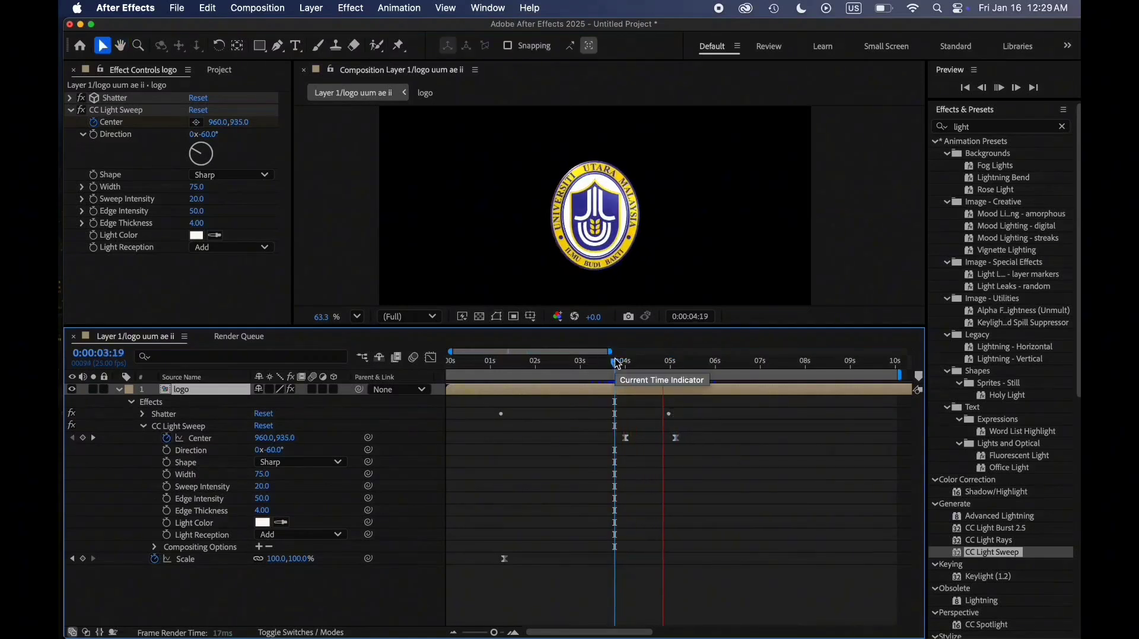
pyautogui.press('space')
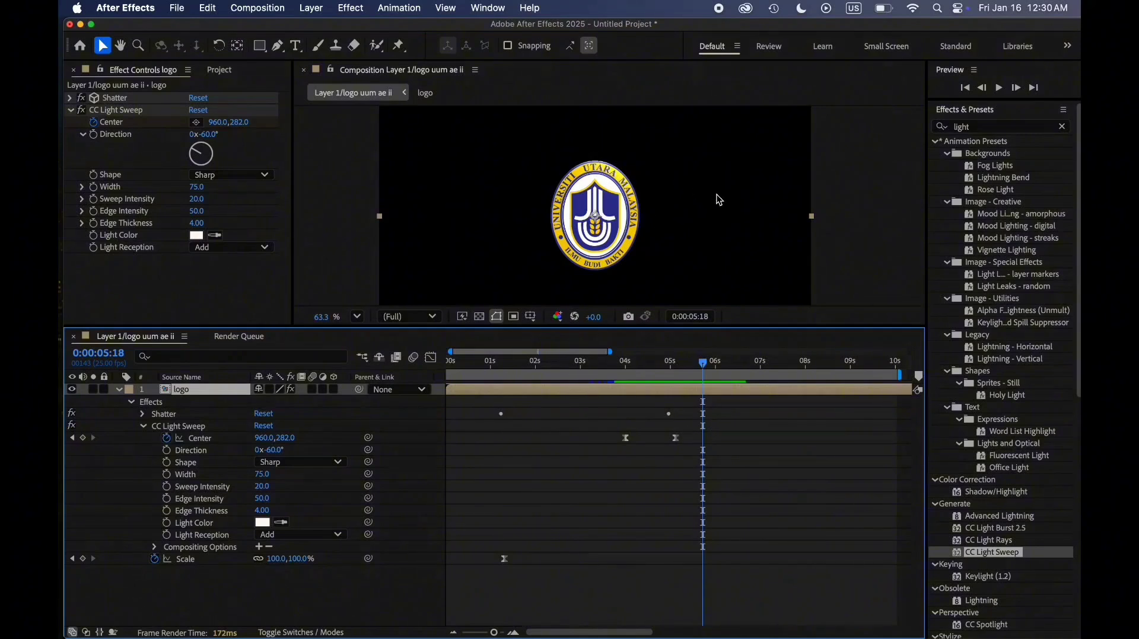
pyautogui.moveTo(704, 367)
pyautogui.mouseDown()
pyautogui.moveTo(730, 364)
pyautogui.moveTo(691, 364)
pyautogui.mouseUp()
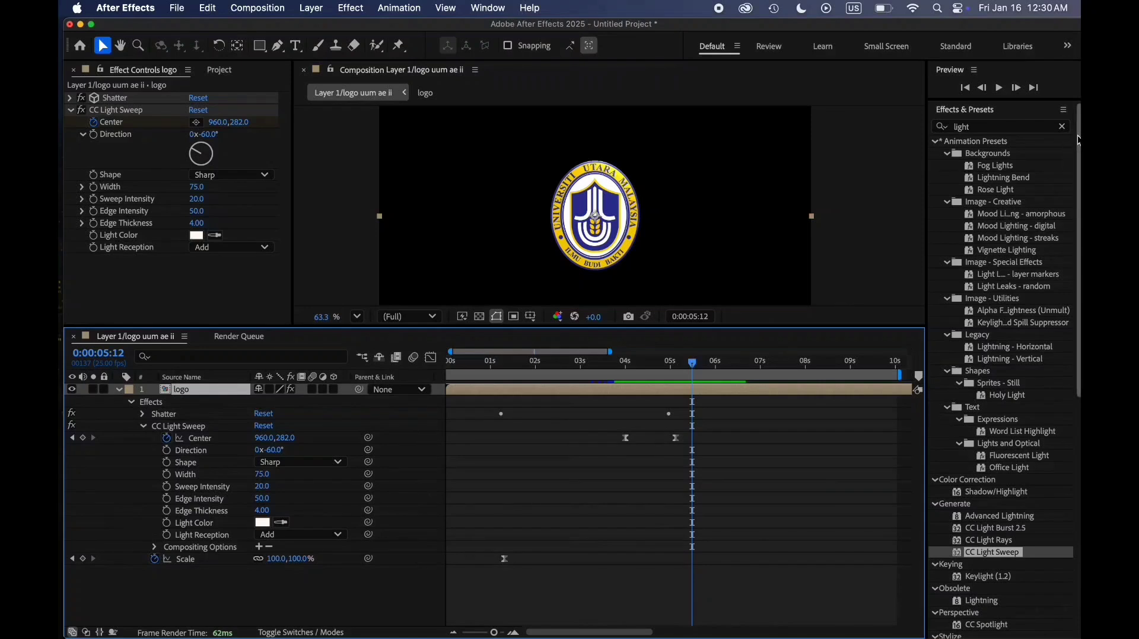
# - Search the effects for "vc" and apply the VCReflect effect to the logo layer
pyautogui.click(1062, 126)
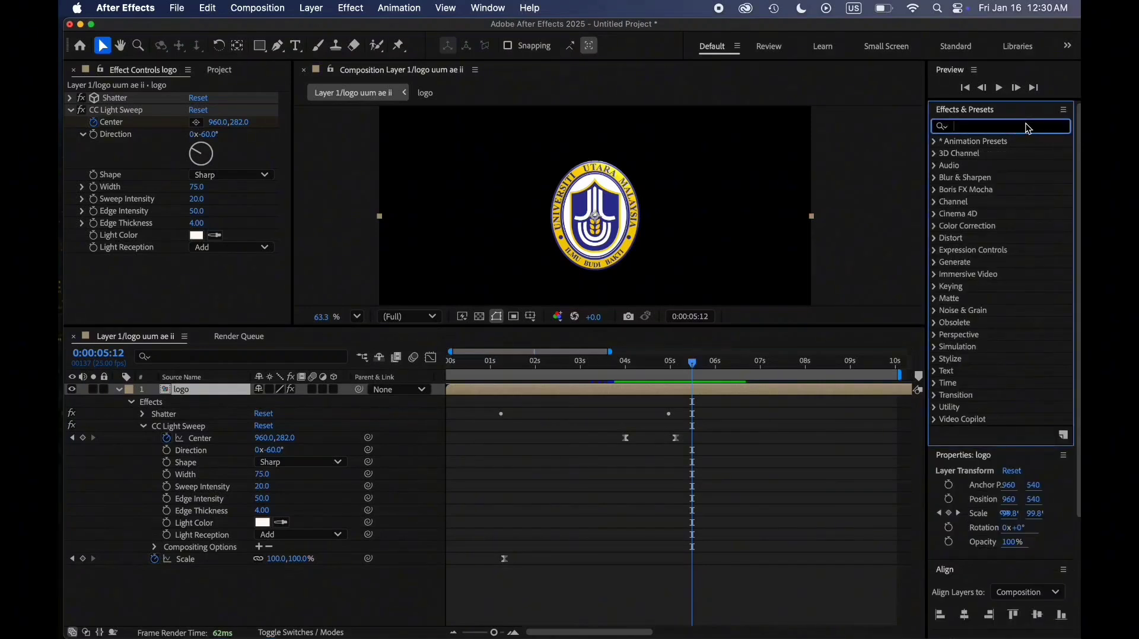
pyautogui.write('vc')
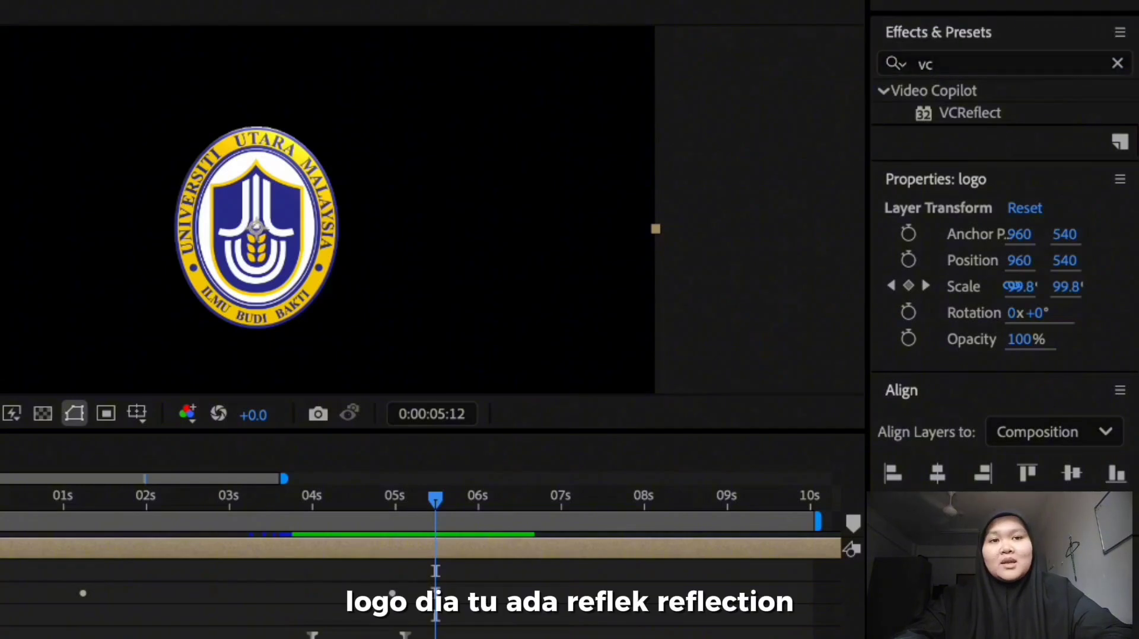
pyautogui.click(965, 114)
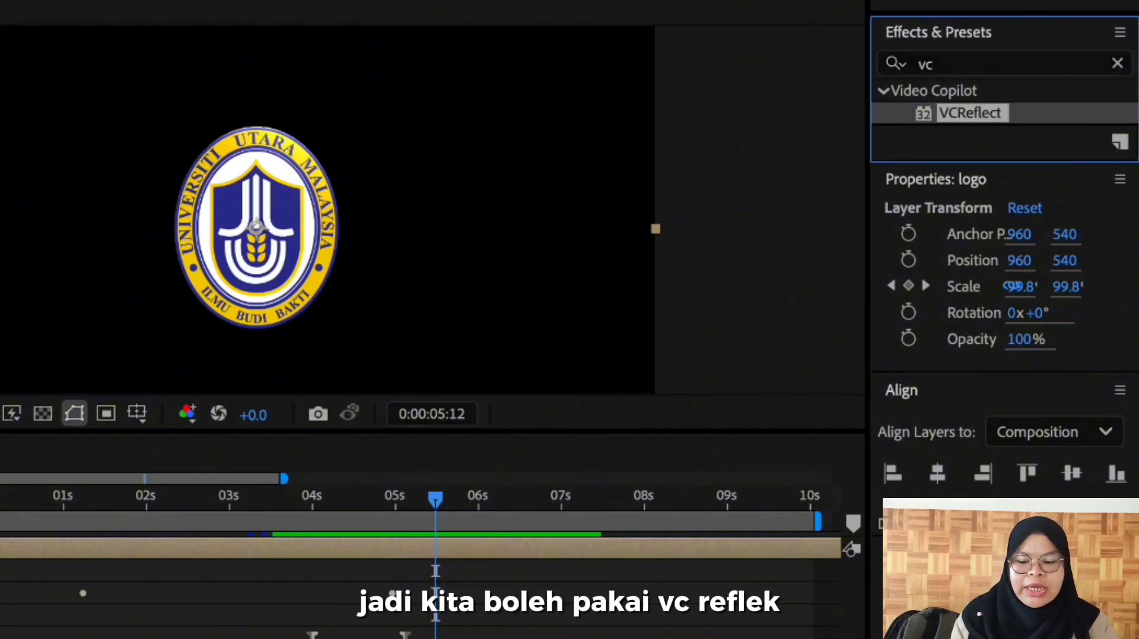
pyautogui.moveTo(964, 114); pyautogui.dragTo(130, 214)
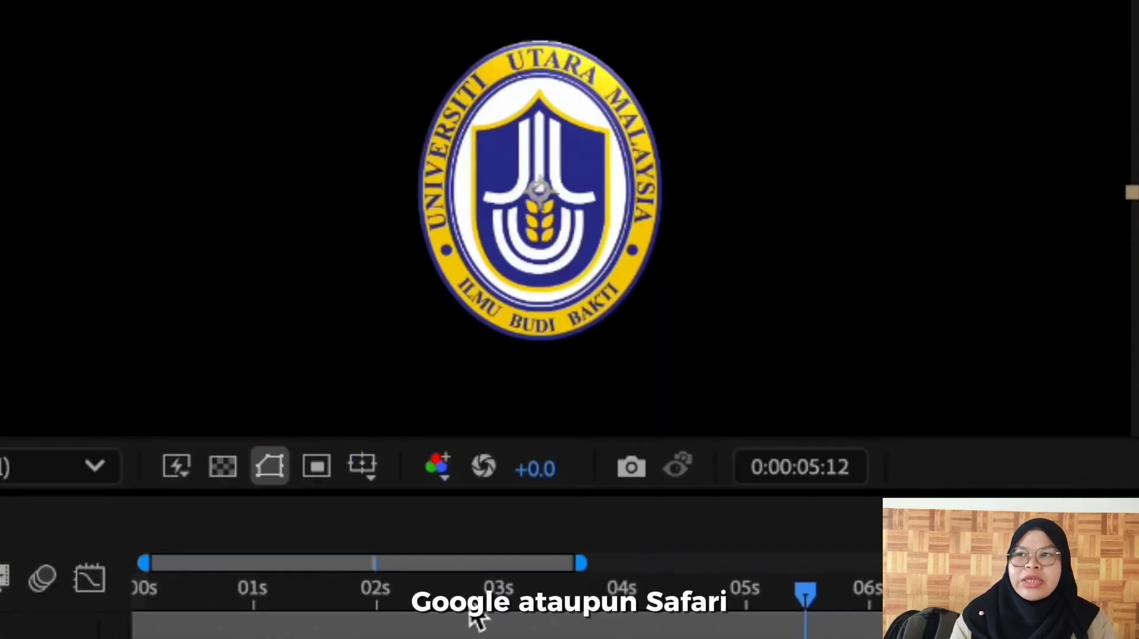
# - At 0:00:01:13, set the VCReflect Floor Position to 960, 784 to bring the reflection up to the logo's base
pyautogui.moveTo(212, 513); pyautogui.dragTo(73, 462)
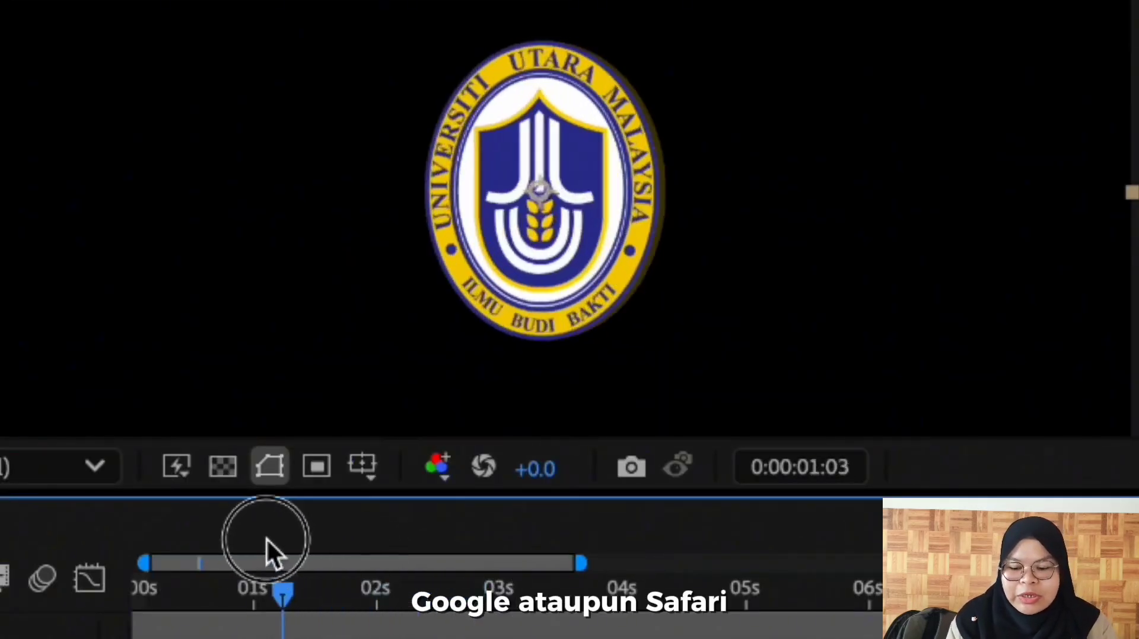
pyautogui.moveTo(265, 539); pyautogui.dragTo(232, 516)
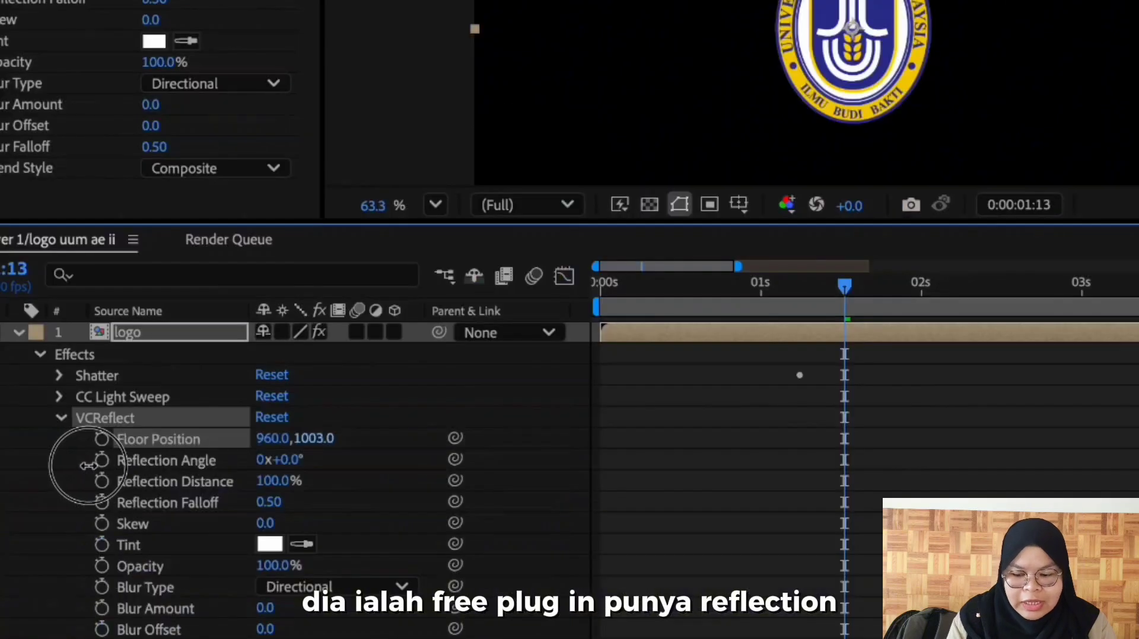
pyautogui.moveTo(88, 466); pyautogui.dragTo(82, 466)
pyautogui.moveTo(299, 439); pyautogui.dragTo(236, 457)
pyautogui.moveTo(307, 439); pyautogui.dragTo(140, 416)
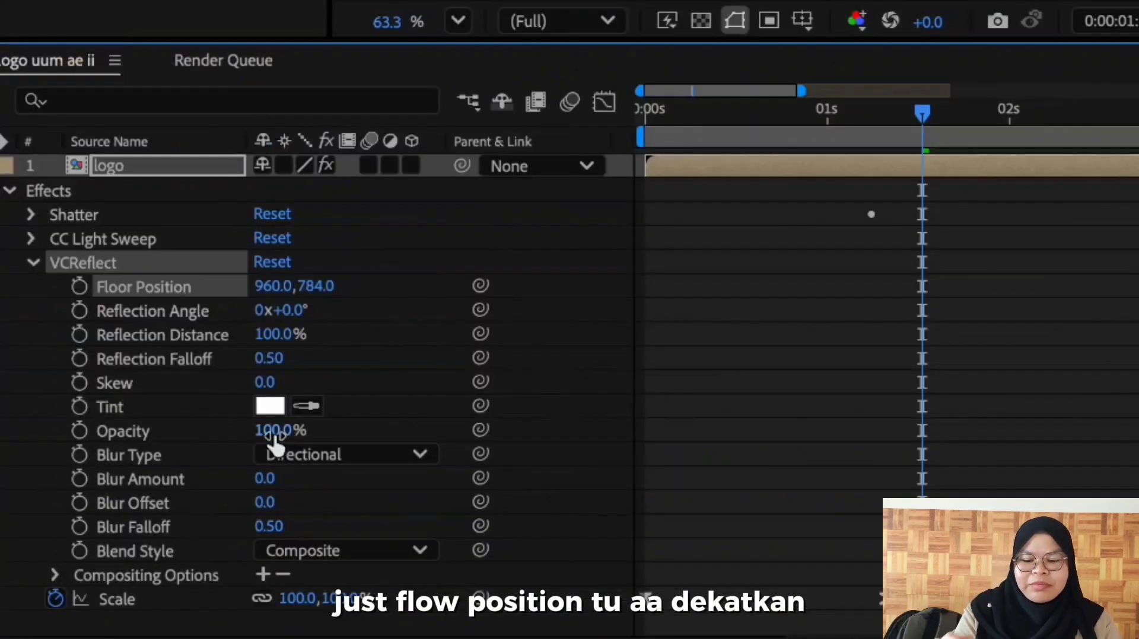
# - Set the VCReflect Opacity to 50% and the Reflection Falloff to 1.00
pyautogui.click(274, 433)
pyautogui.write('50')
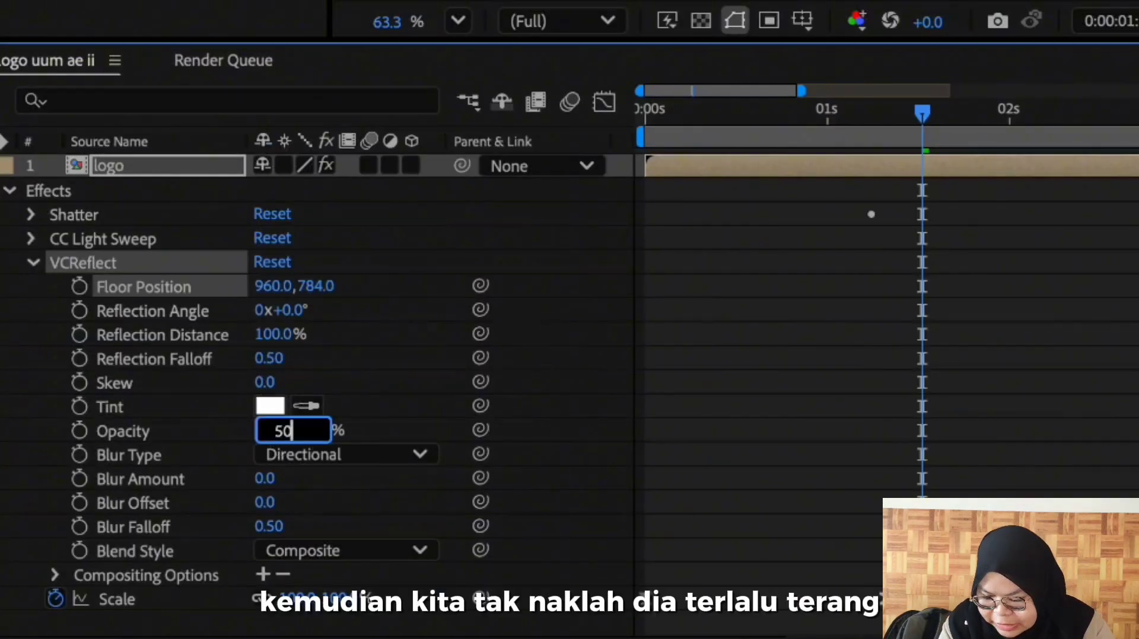
pyautogui.press('Return')
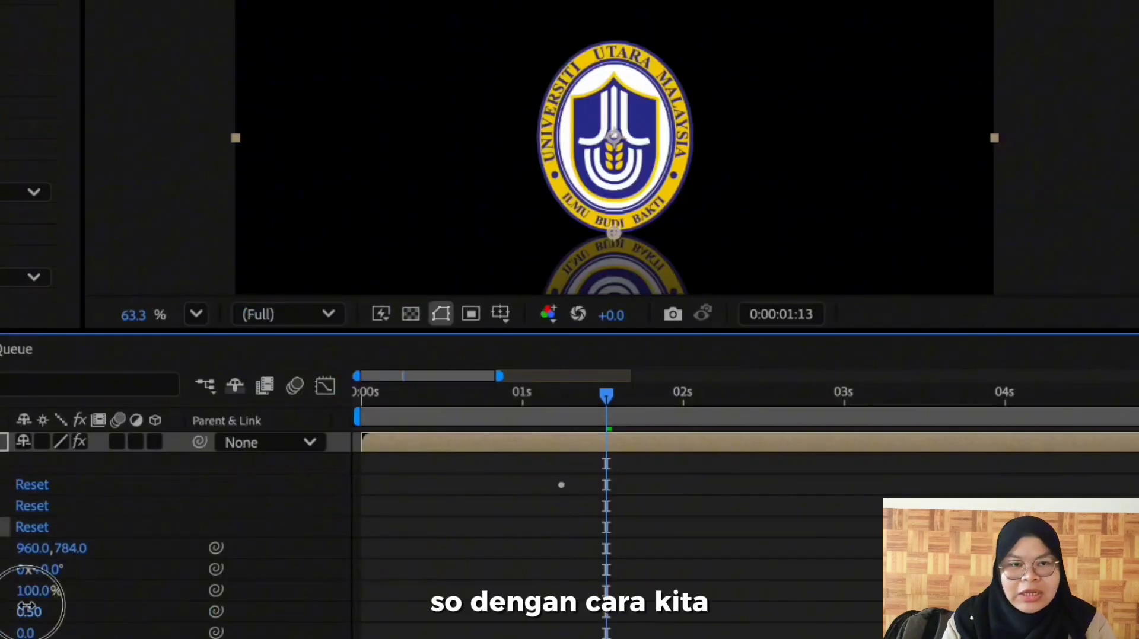
pyautogui.moveTo(27, 606); pyautogui.dragTo(128, 513)
pyautogui.click(242, 491)
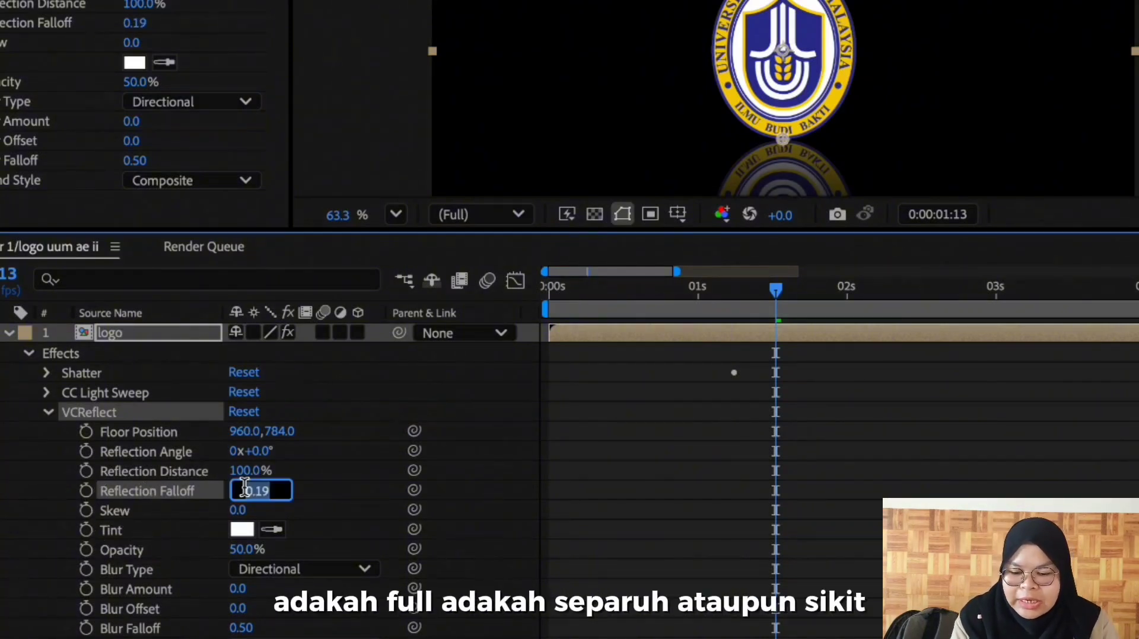
pyautogui.press('Return')
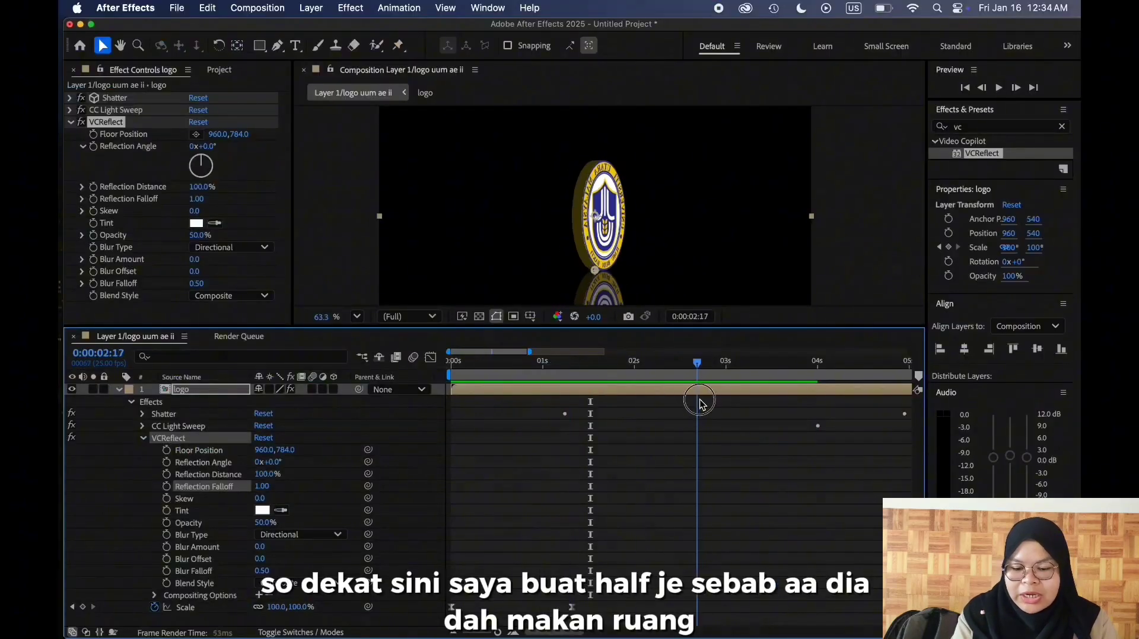
# - Keyframe the VCReflect Opacity at 50% at 0:00:00:13 and 0% at 0:00:00:00, and preview the reflection's fade-in
pyautogui.moveTo(699, 400); pyautogui.dragTo(500, 405)
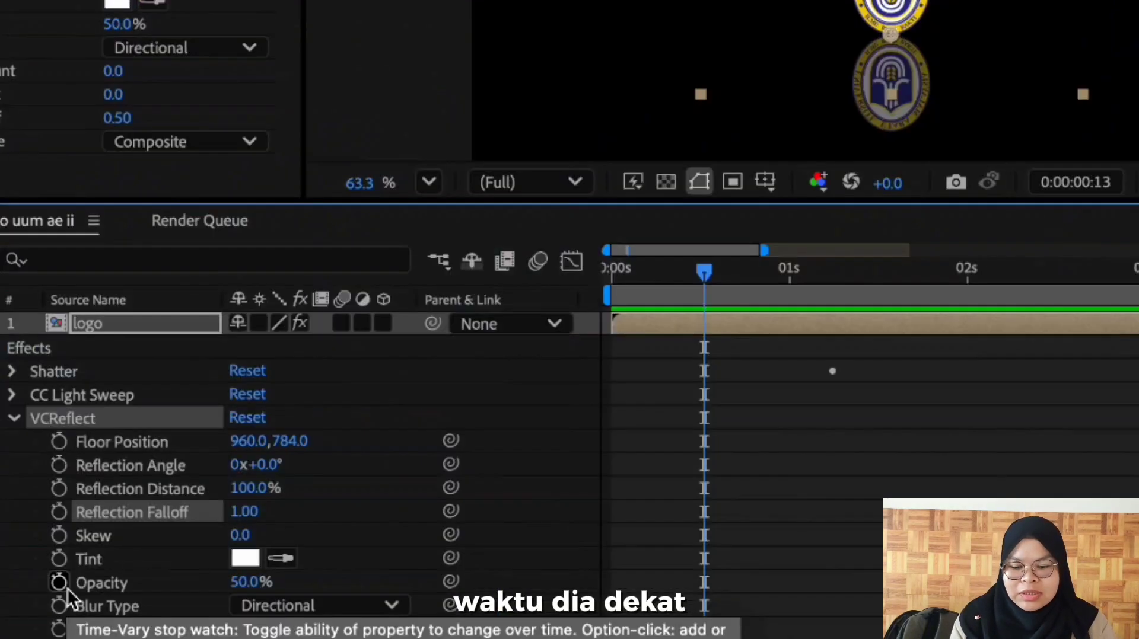
pyautogui.click(63, 585)
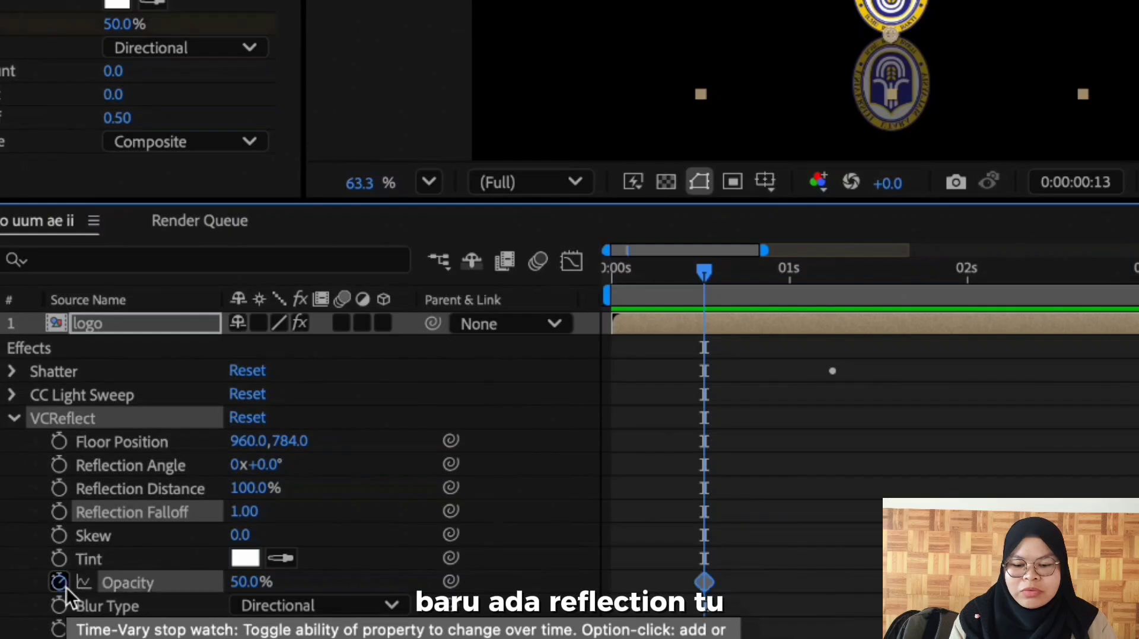
pyautogui.moveTo(701, 268); pyautogui.dragTo(603, 278)
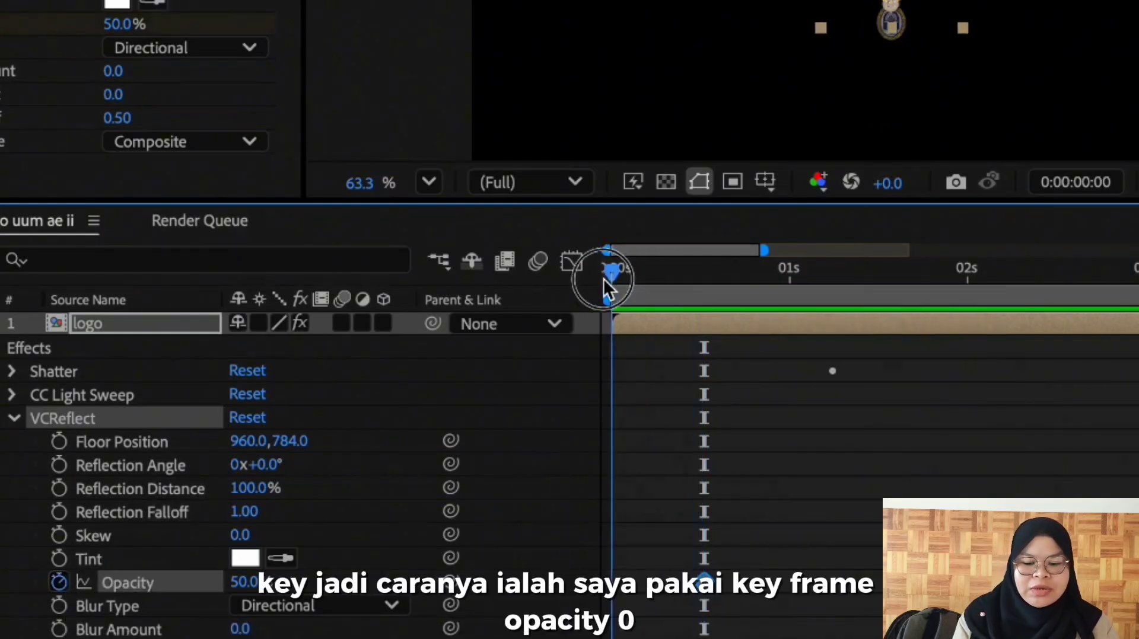
pyautogui.click(250, 583)
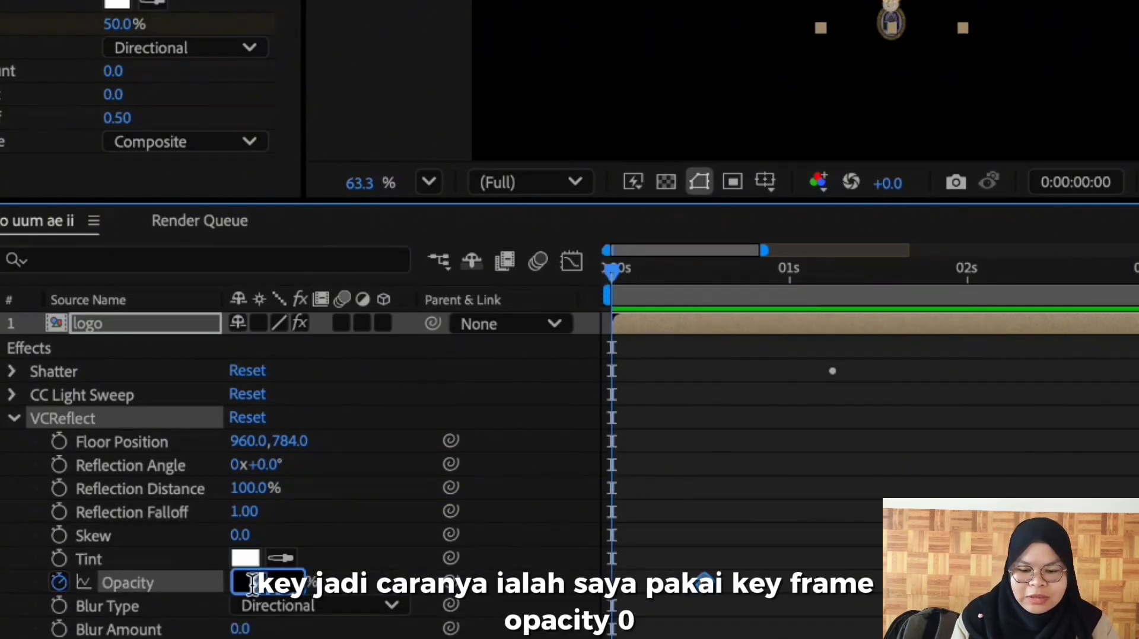
pyautogui.write('0')
pyautogui.press('Return')
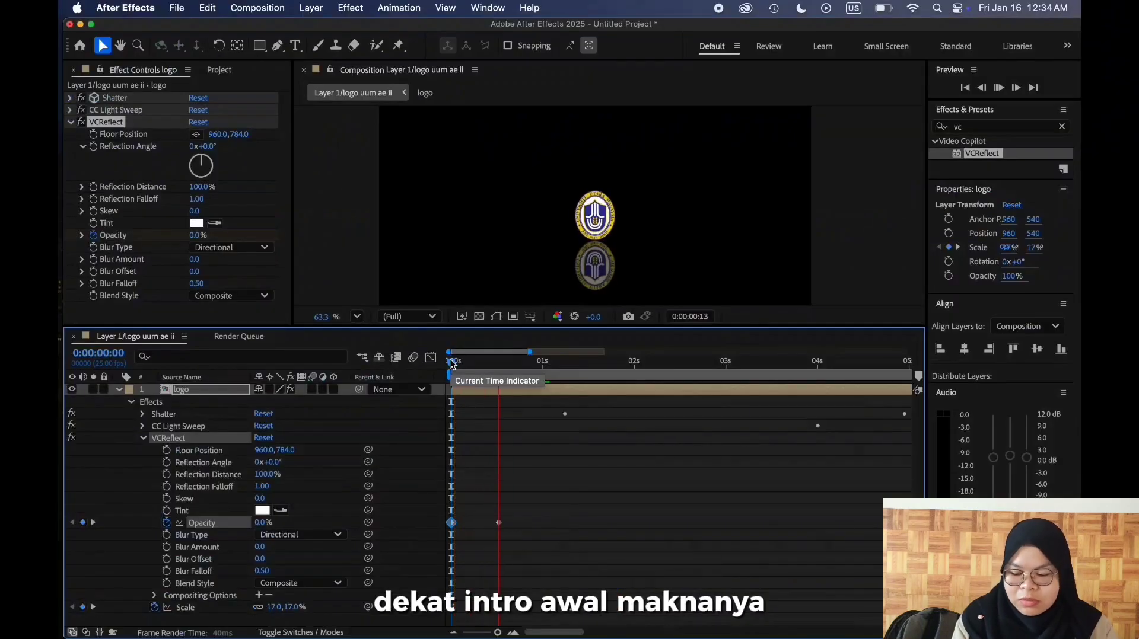
pyautogui.press('space')
# - Select both VCReflect Opacity keyframes on the logo layer and ease them with the Keyframe Assistant
pyautogui.click(531, 520)
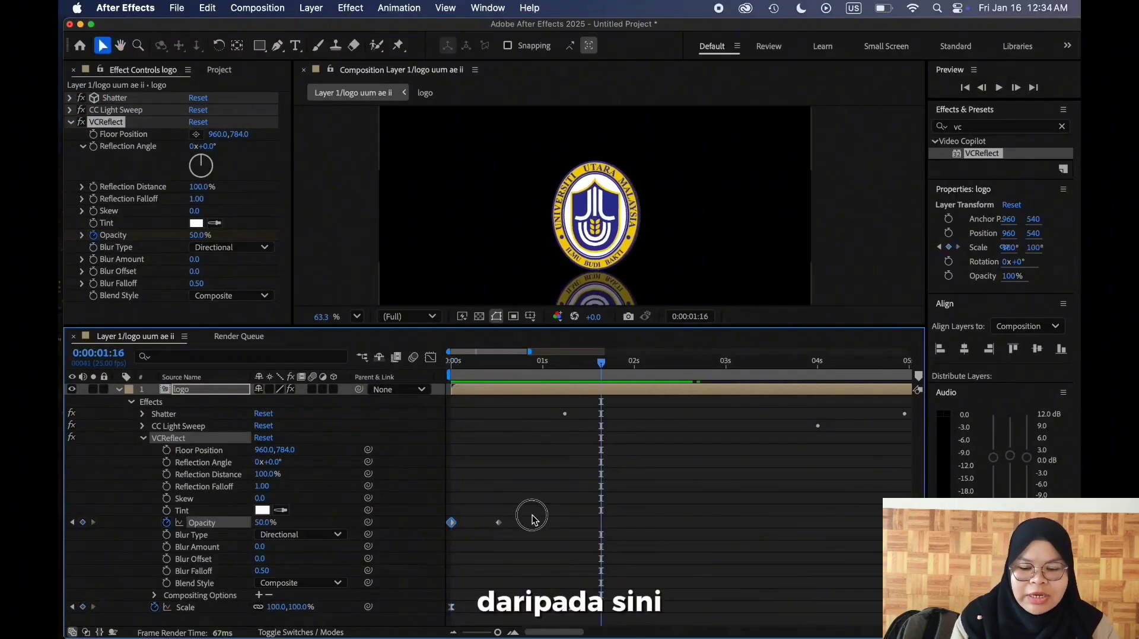
pyautogui.moveTo(532, 520); pyautogui.dragTo(441, 528)
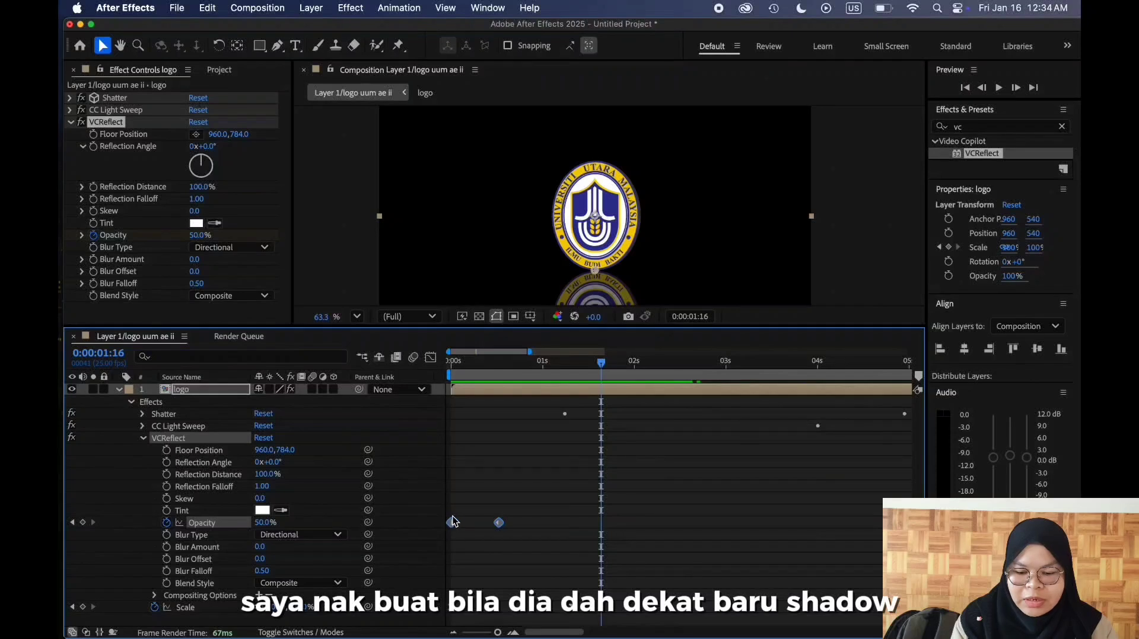
pyautogui.rightClick(452, 517)
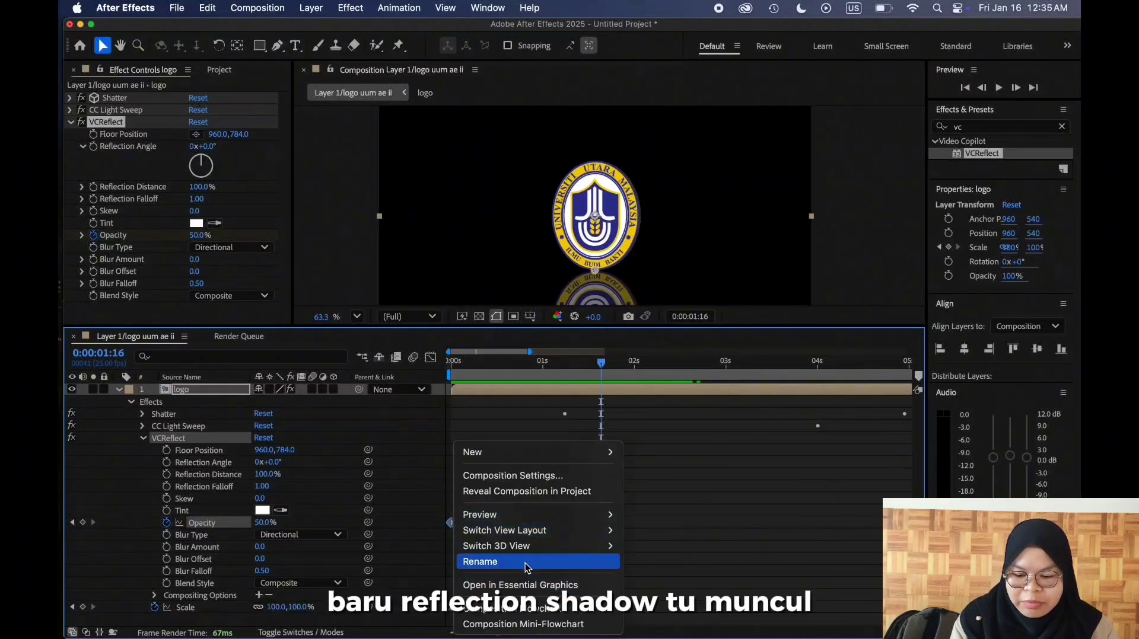
pyautogui.click(420, 549)
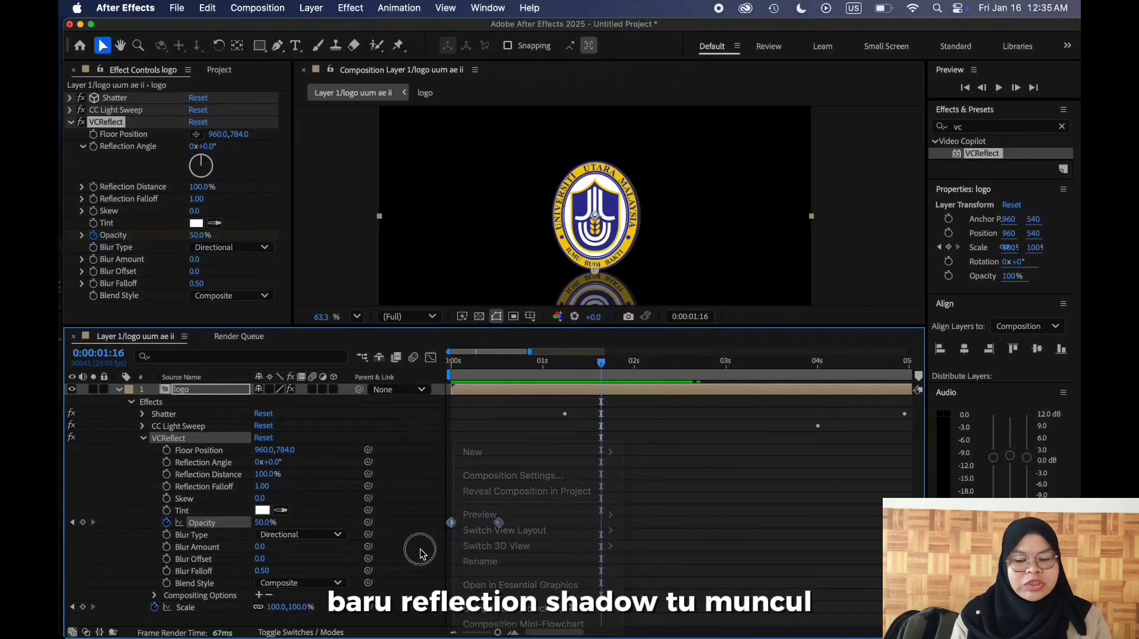
pyautogui.rightClick(454, 522)
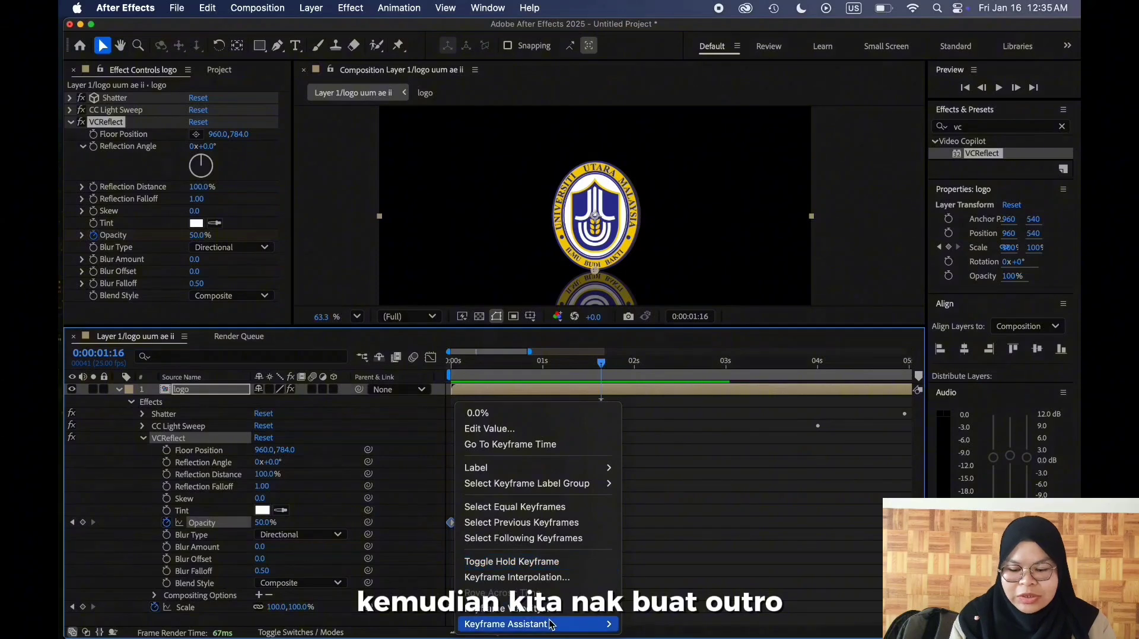
pyautogui.moveTo(534, 624)
pyautogui.click(667, 470)
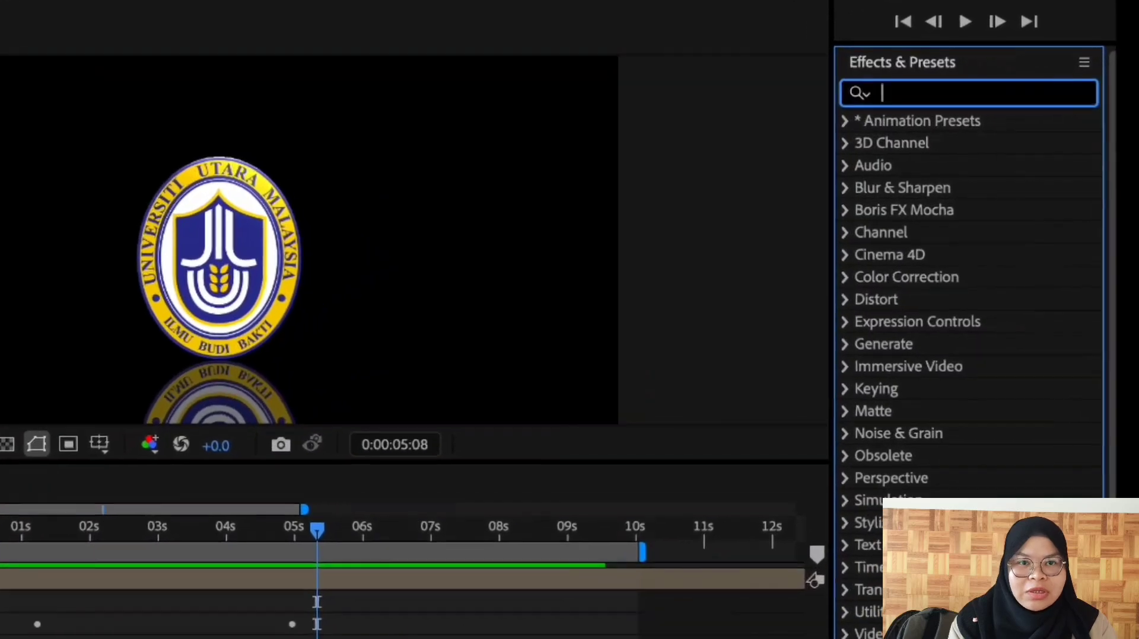
# - Search the effects for "scat" and apply CC Scatterize to the logo layer
pyautogui.write('scat')
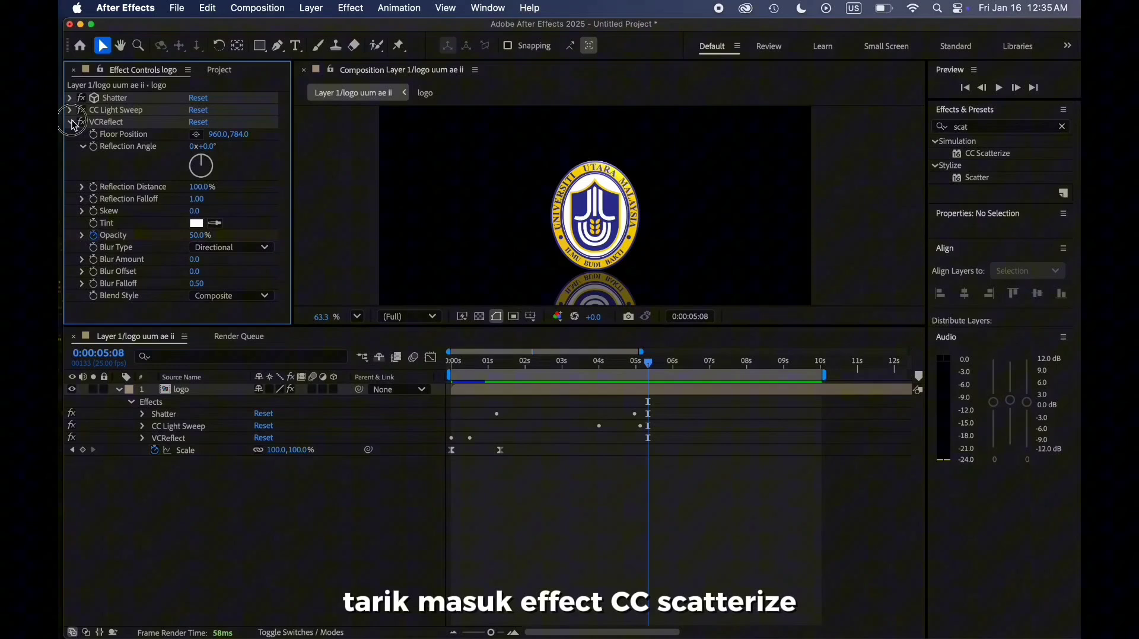
pyautogui.click(71, 122)
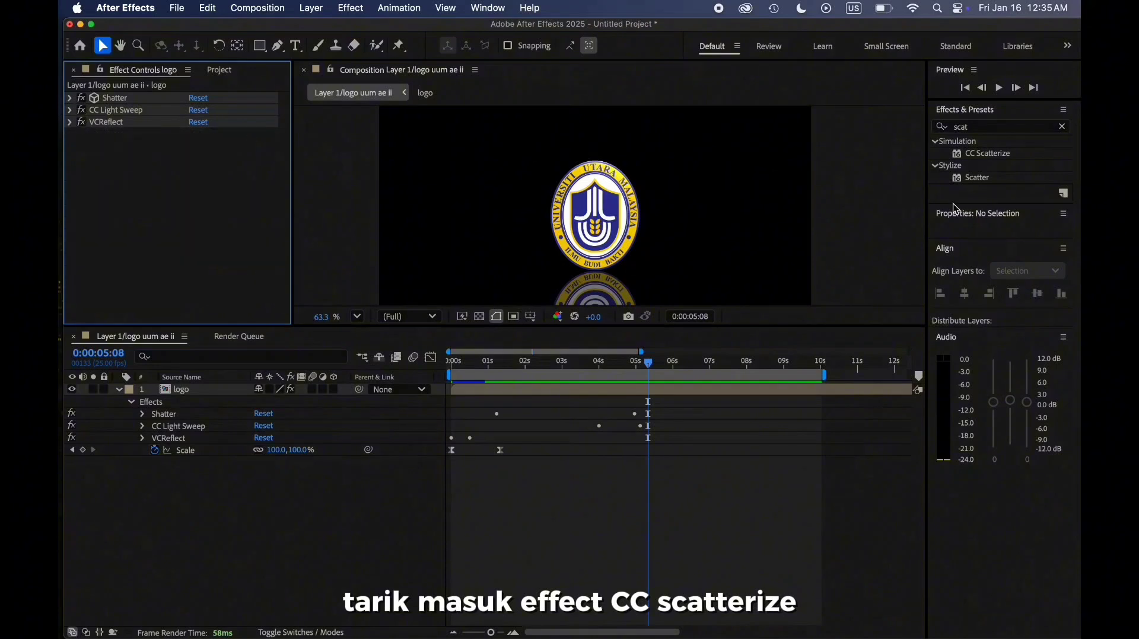
pyautogui.moveTo(981, 156); pyautogui.dragTo(979, 158)
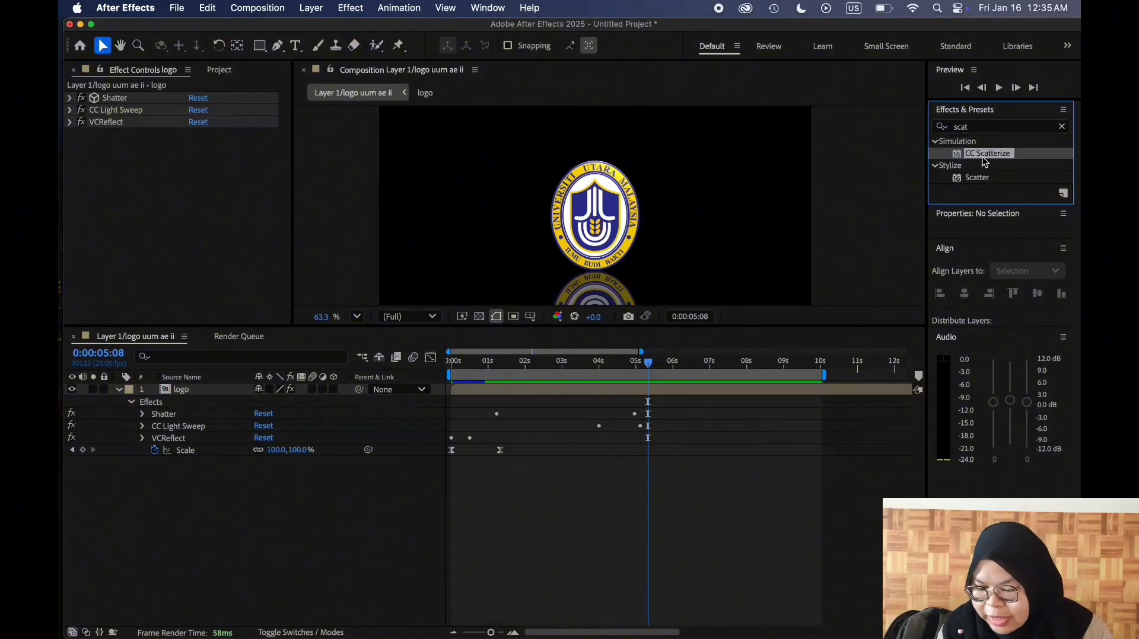
pyautogui.moveTo(984, 155); pyautogui.dragTo(479, 205)
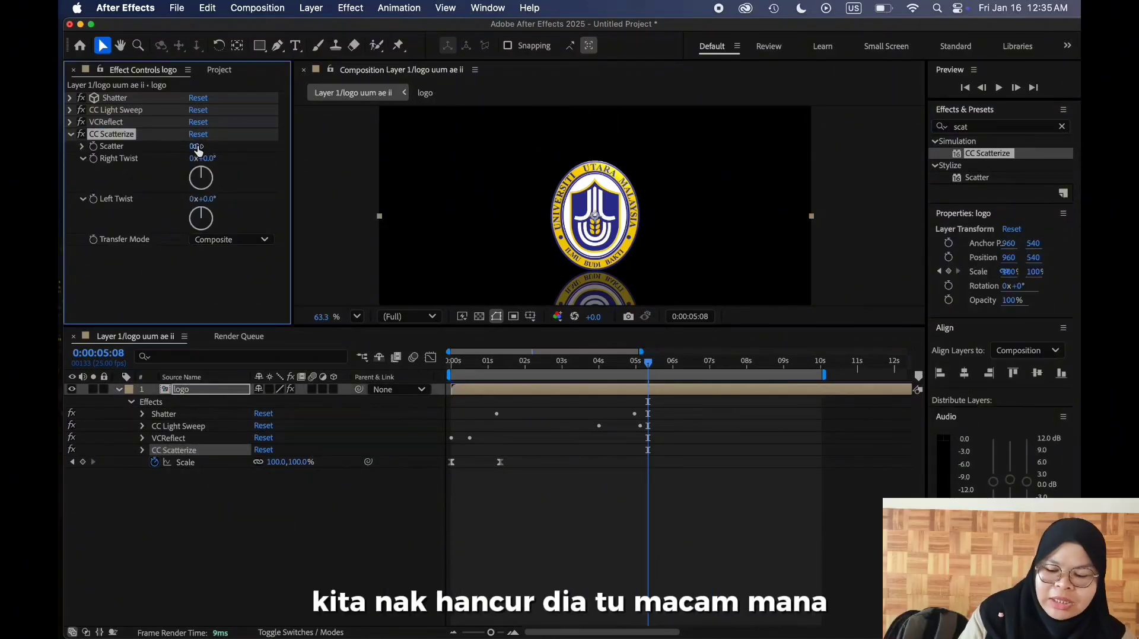
# - At 0:00:07:18, raise the CC Scatterize Scatter to about 542 and keyframe it
pyautogui.moveTo(199, 148)
pyautogui.mouseDown()
pyautogui.moveTo(246, 146)
pyautogui.moveTo(190, 147)
pyautogui.moveTo(200, 145)
pyautogui.mouseUp()
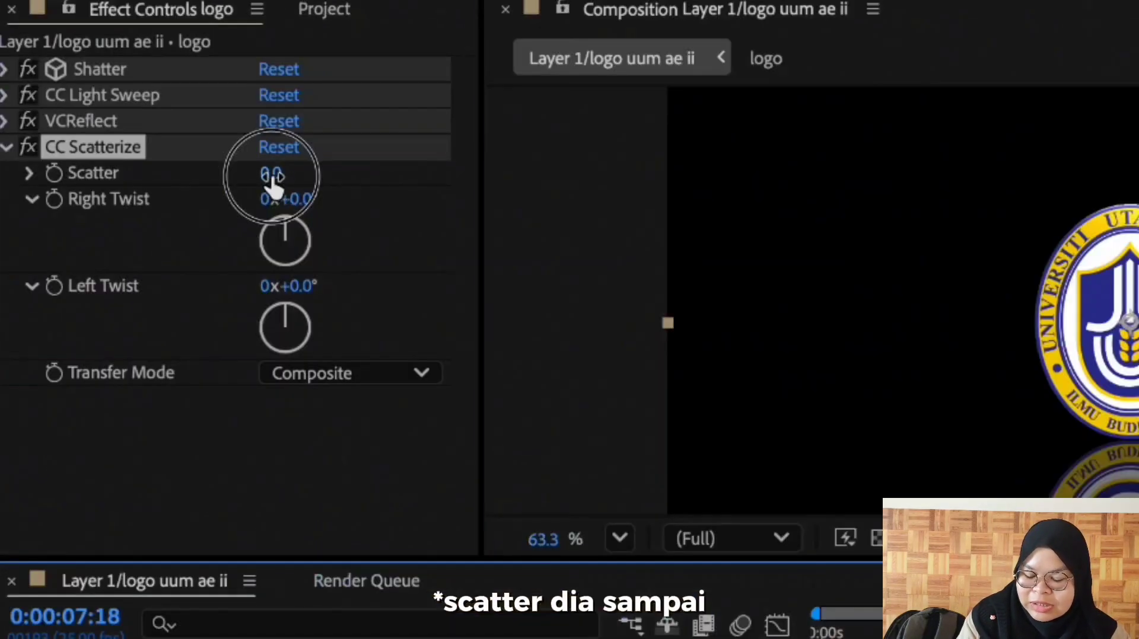
pyautogui.moveTo(272, 183); pyautogui.dragTo(267, 149)
pyautogui.moveTo(341, 146); pyautogui.dragTo(441, 157)
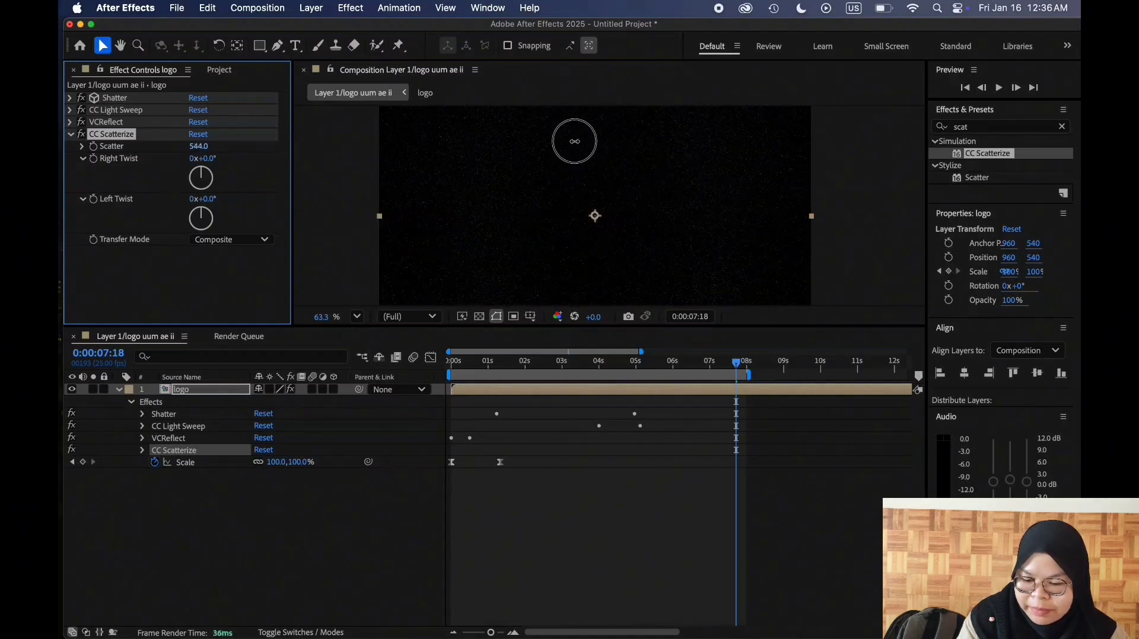
# - Keyframe the CC Scatterize Scatter at 0 at 0:00:05:16 and preview the logo's scattering outro
pyautogui.click(671, 363)
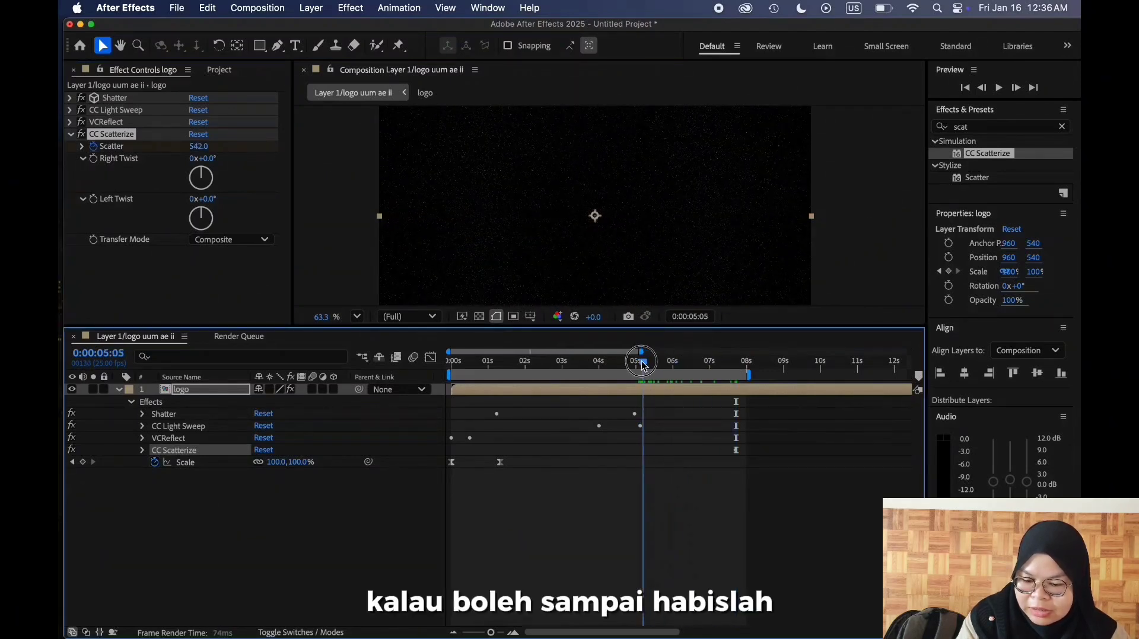
pyautogui.moveTo(642, 364); pyautogui.dragTo(662, 364)
pyautogui.click(201, 147)
pyautogui.write('0')
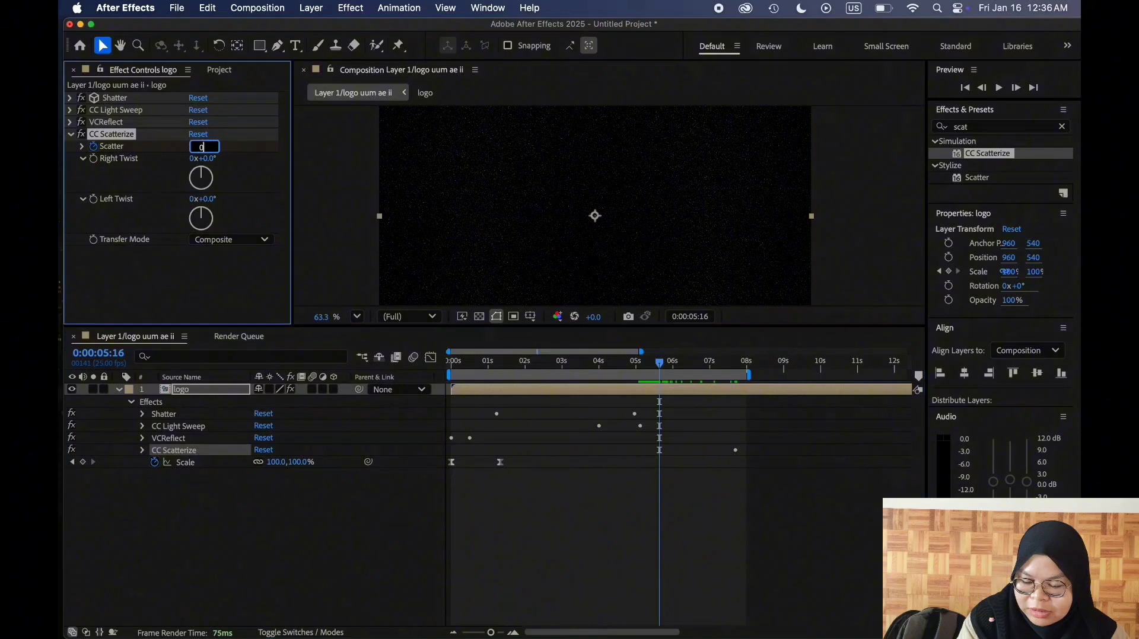
pyautogui.press('Return')
pyautogui.click(632, 364)
pyautogui.press('space')
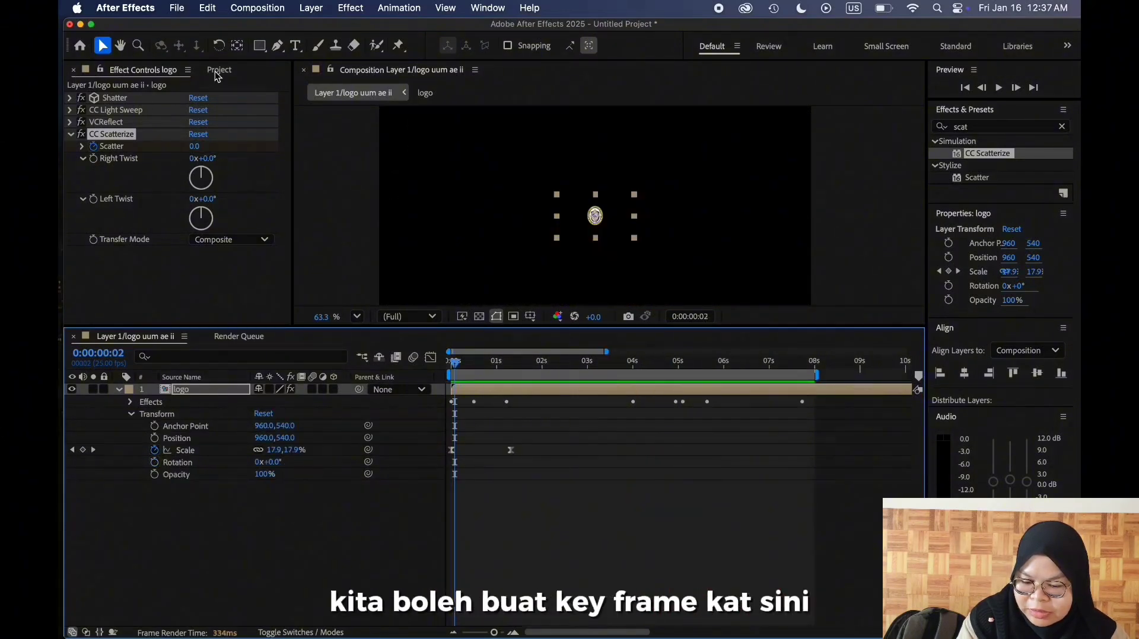
# - Import corporate-reveal-logo-185789.mp3 from the Finder Downloads folder into the project
pyautogui.click(218, 70)
pyautogui.moveTo(263, 637)
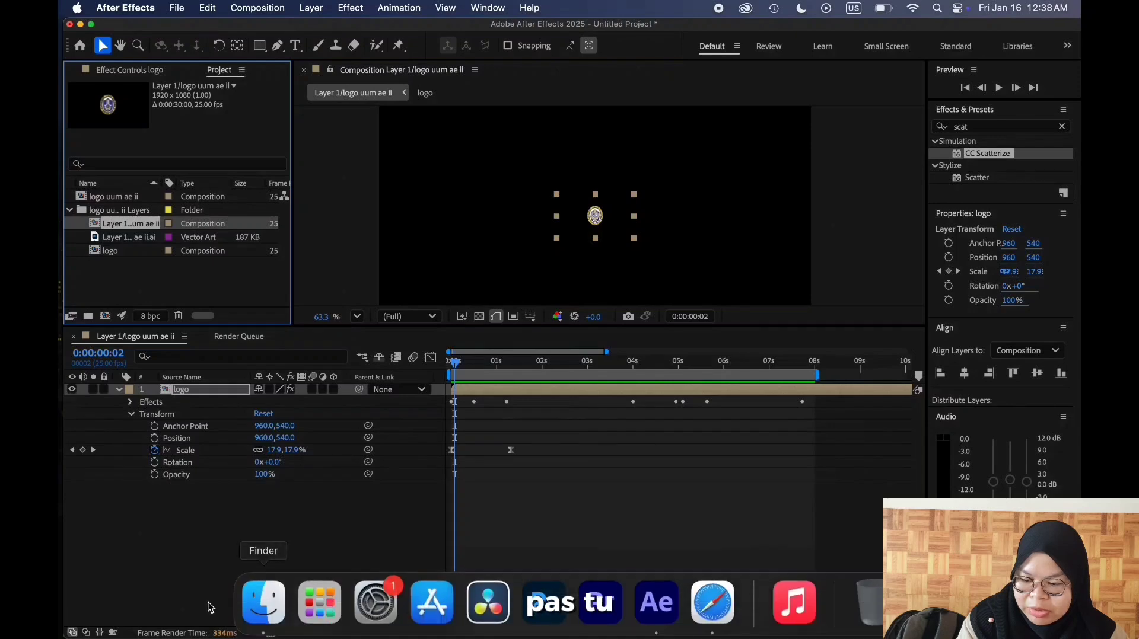
pyautogui.click(252, 605)
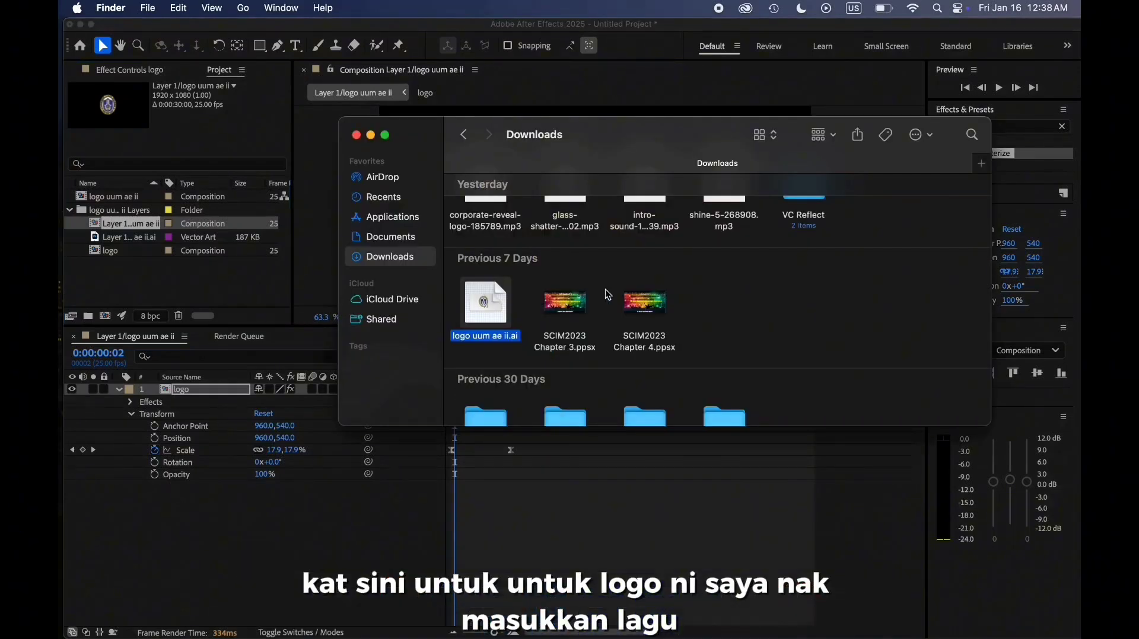
pyautogui.scroll(2, 632, 265)
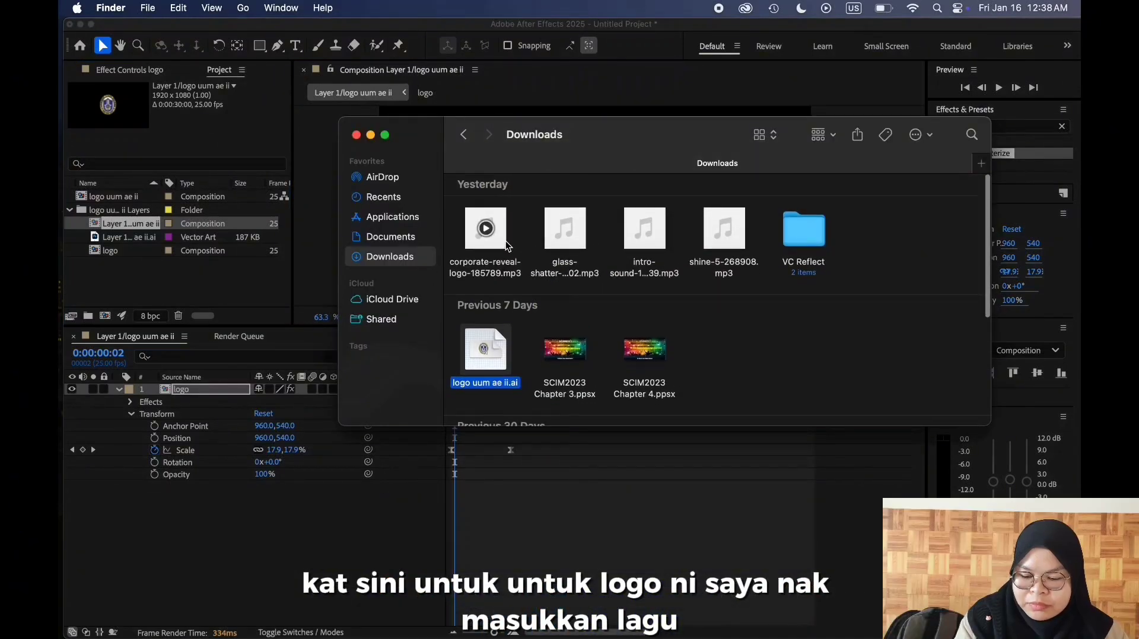
pyautogui.moveTo(485, 229); pyautogui.dragTo(172, 286)
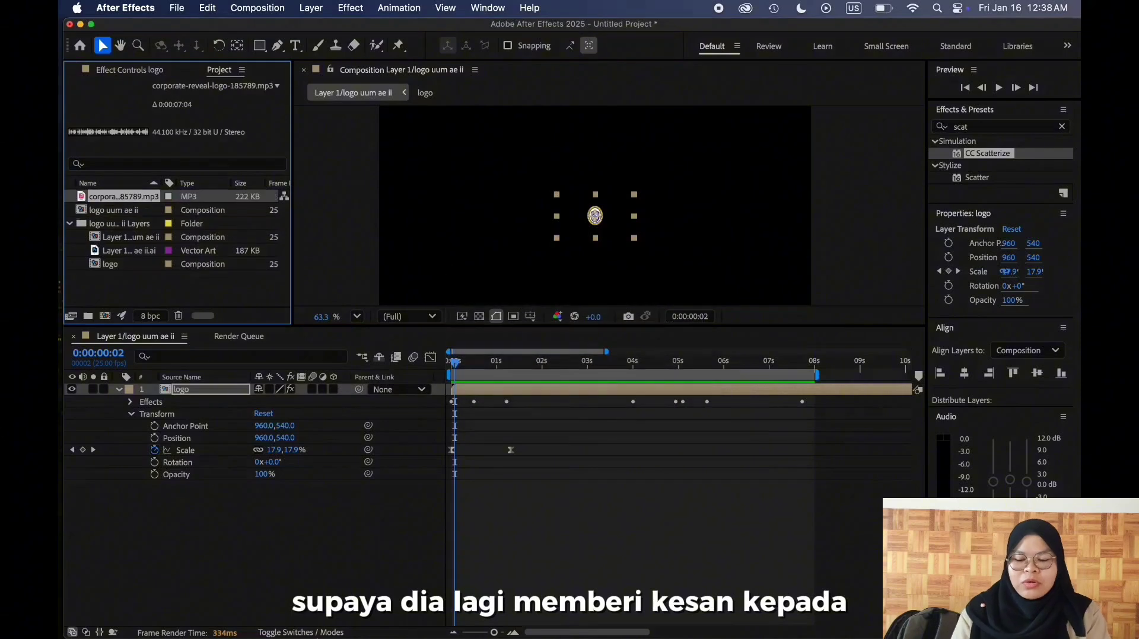
# - Import glass-shatter-7-95202.mp3 and shine-5-268908.mp3 from the Finder Downloads folder into the project
pyautogui.click(262, 600)
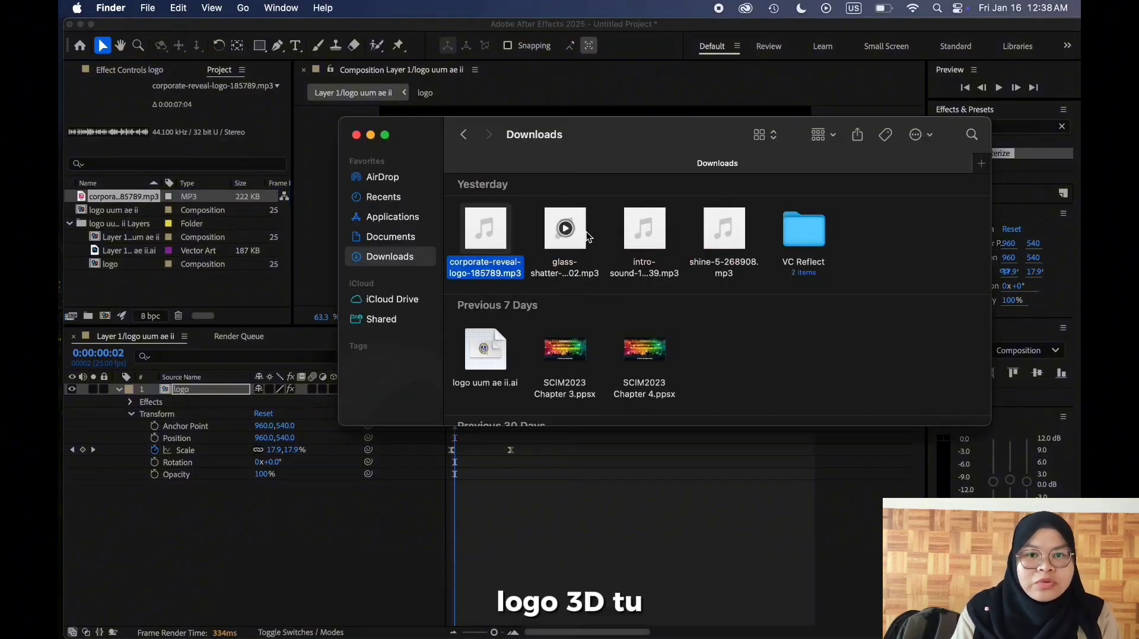
pyautogui.moveTo(302, 247); pyautogui.dragTo(254, 207)
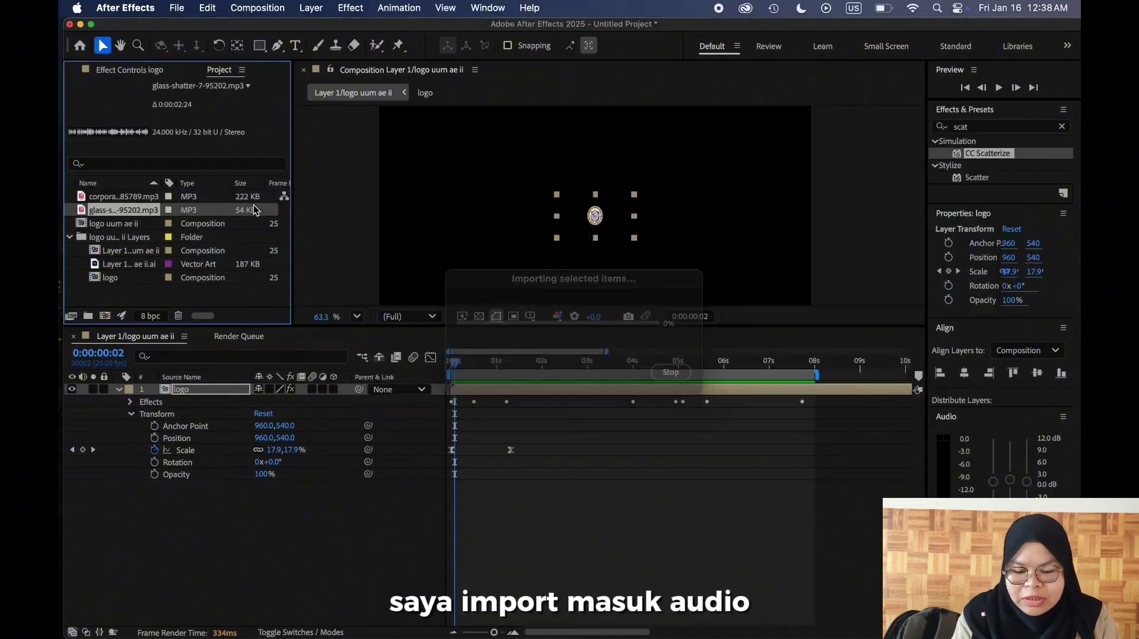
pyautogui.click(303, 633)
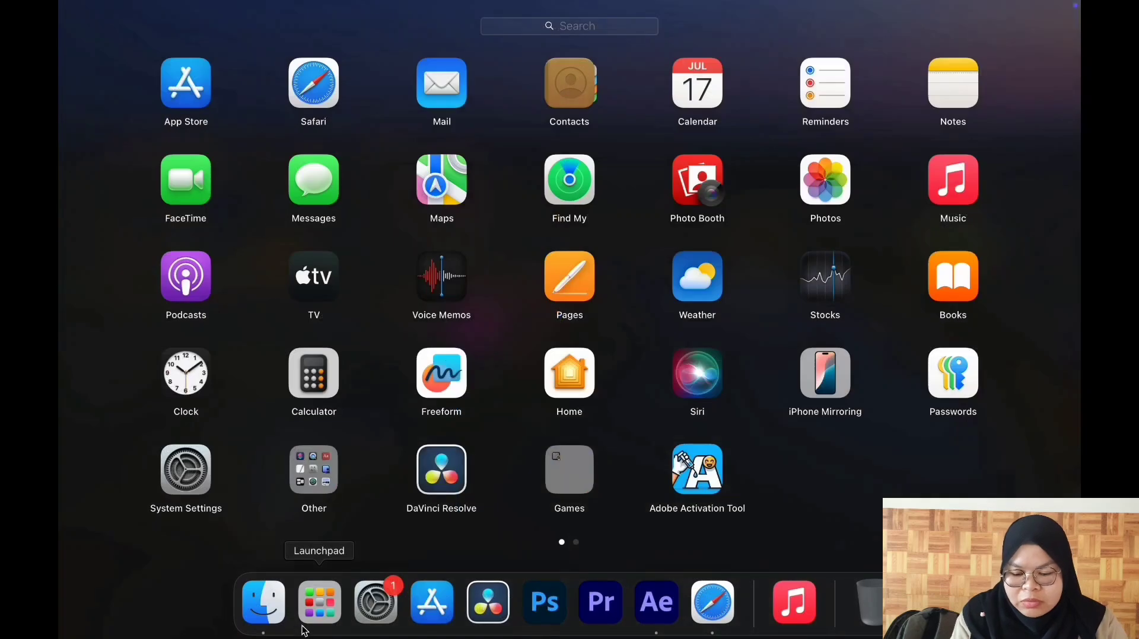
pyautogui.click(263, 600)
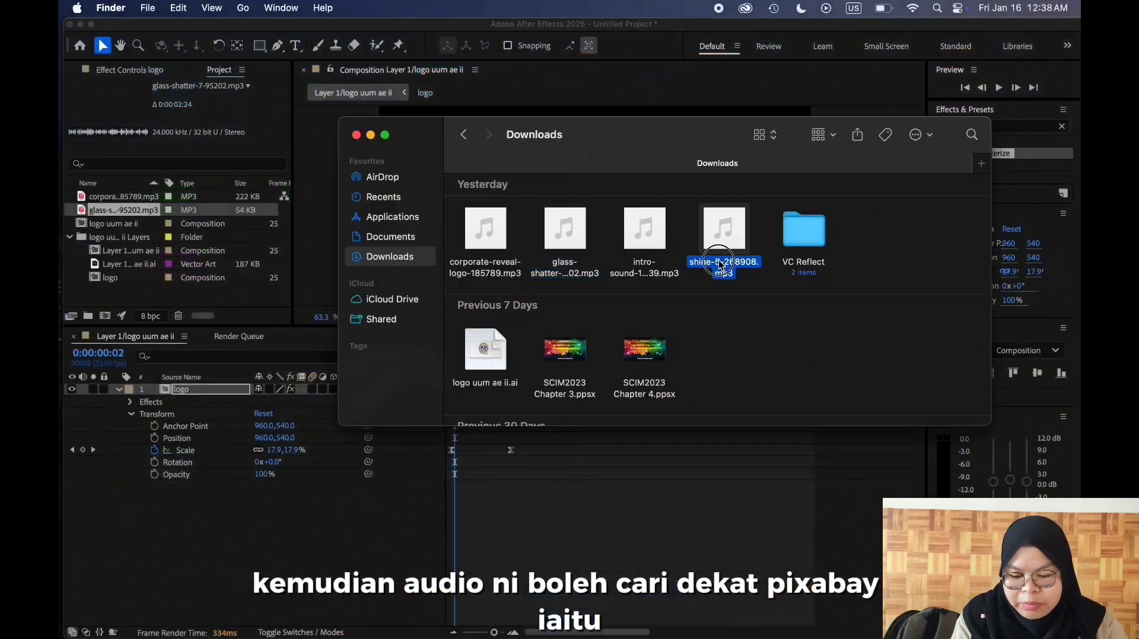
pyautogui.moveTo(717, 252); pyautogui.dragTo(176, 251)
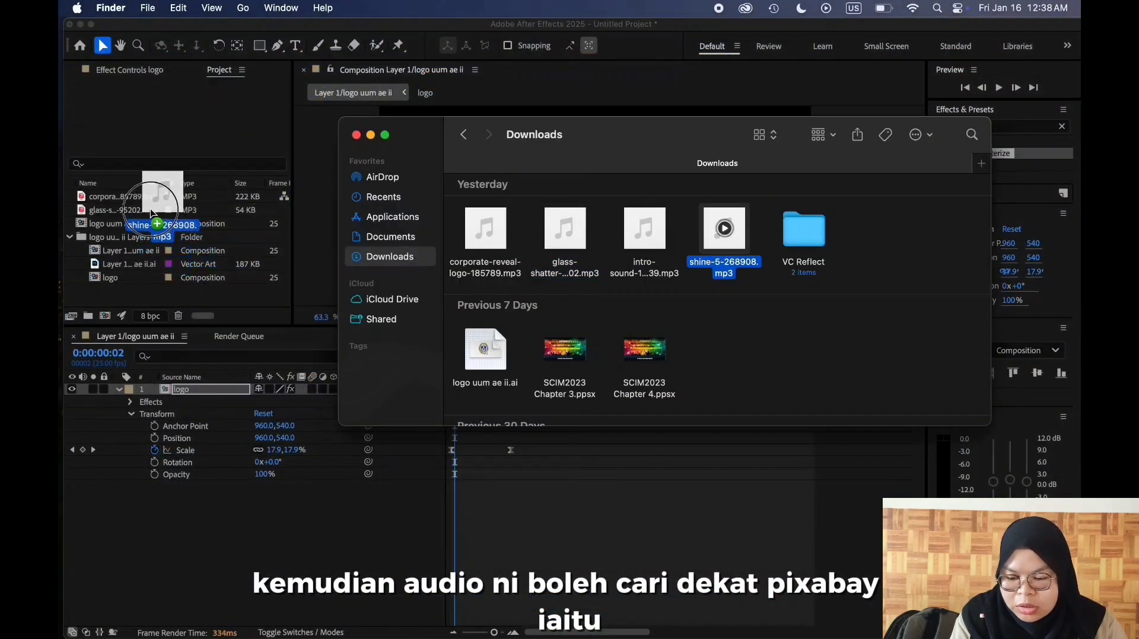
pyautogui.moveTo(151, 213); pyautogui.dragTo(152, 215)
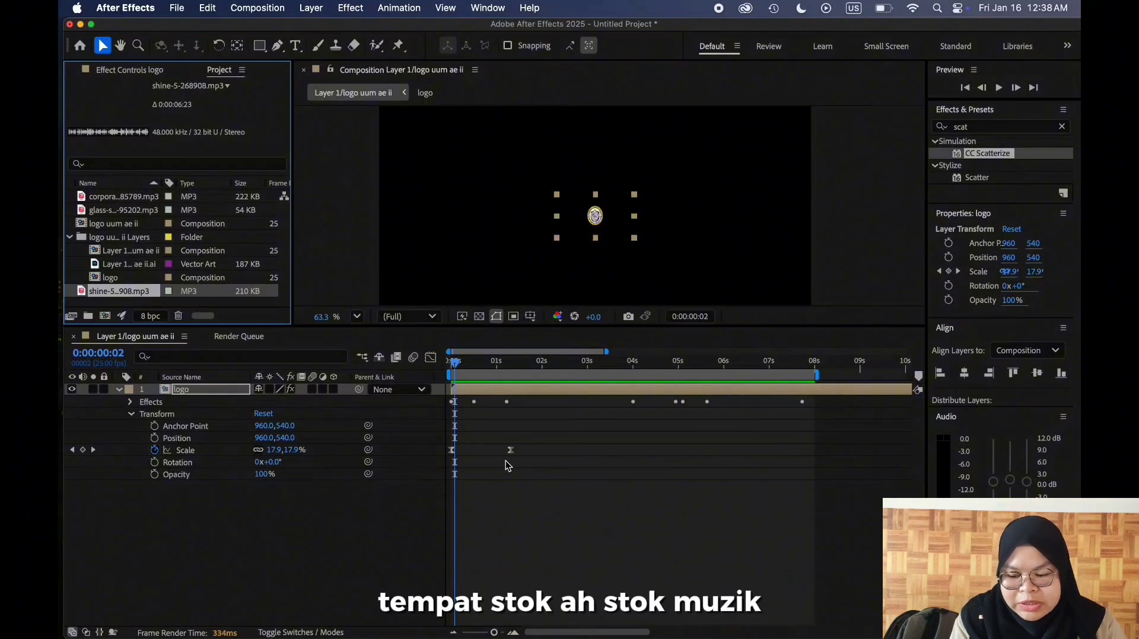
# - Collapse the logo layer's properties and add corporate-reveal-logo-185789.mp3 below it, starting at 0:00:00:00
pyautogui.click(455, 363)
pyautogui.moveTo(468, 366); pyautogui.dragTo(426, 375)
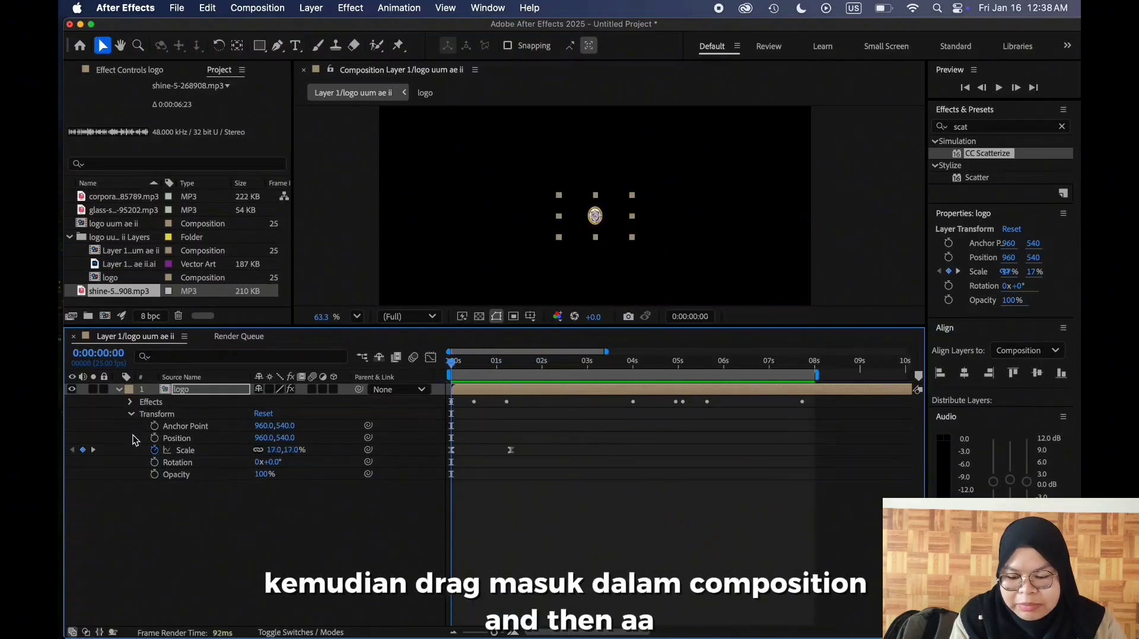
pyautogui.click(131, 403)
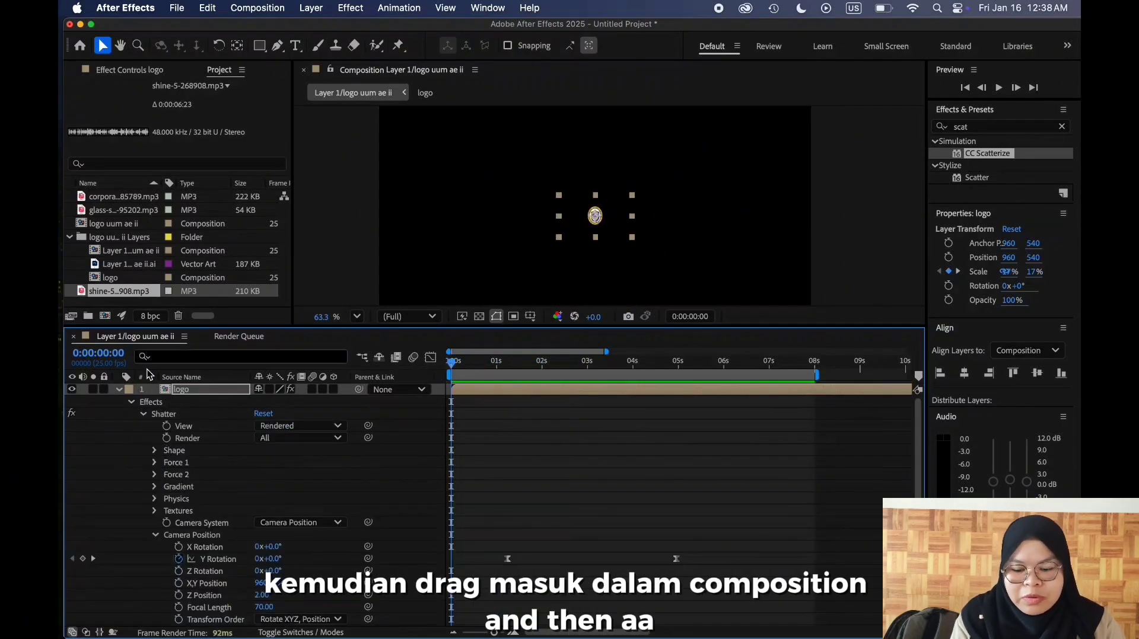
pyautogui.click(131, 402)
pyautogui.click(119, 389)
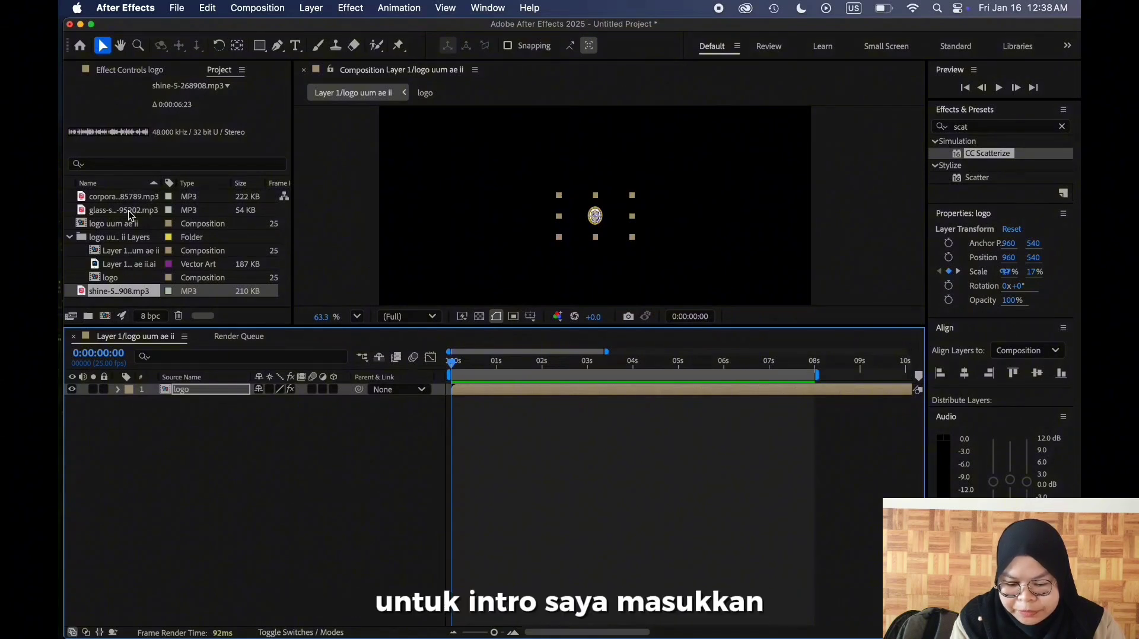
pyautogui.moveTo(131, 197); pyautogui.dragTo(151, 287)
pyautogui.moveTo(218, 423); pyautogui.dragTo(226, 419)
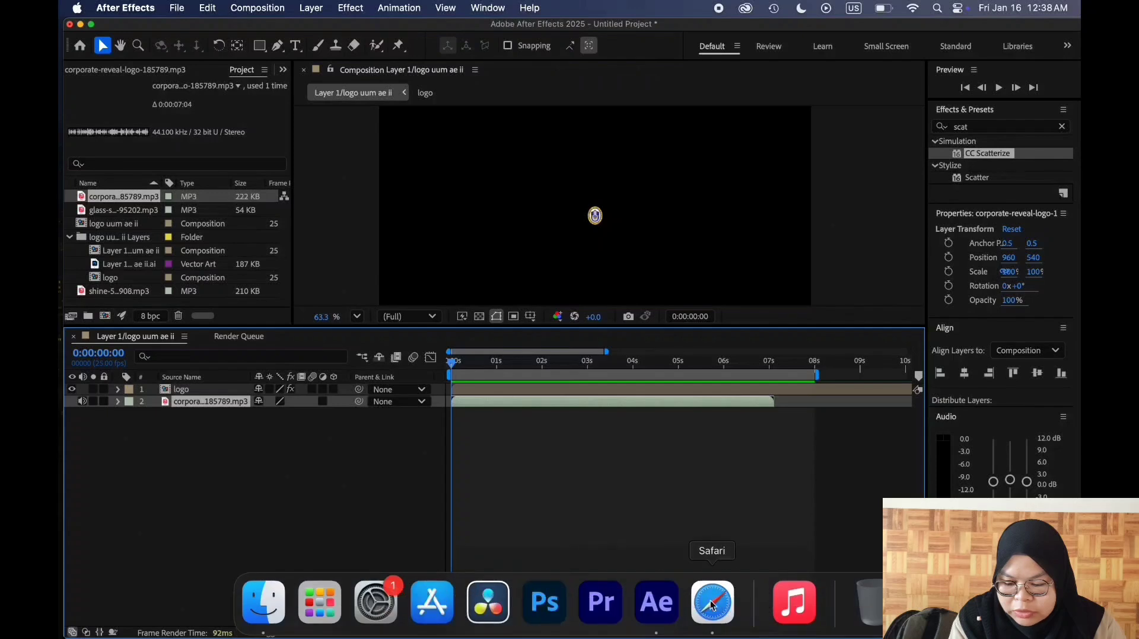
# - Preview the animation with the corporate-reveal audio and trim that layer's end to between 4 and 5 seconds
pyautogui.press('space')
pyautogui.press('space')
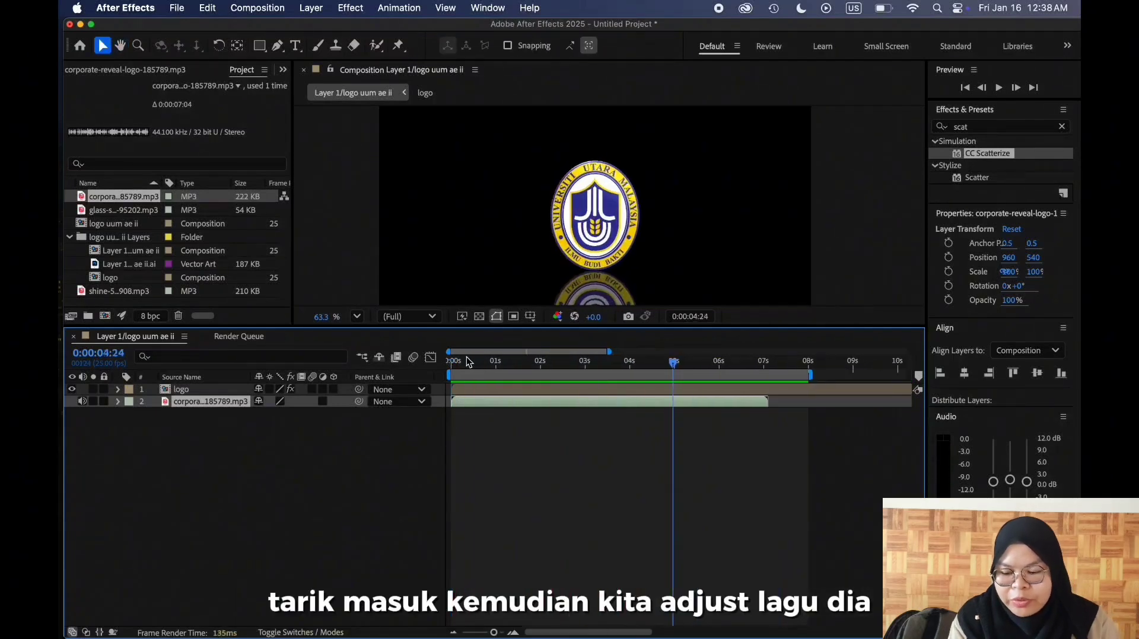
pyautogui.moveTo(466, 361); pyautogui.dragTo(444, 360)
pyautogui.press('space')
pyautogui.press('space')
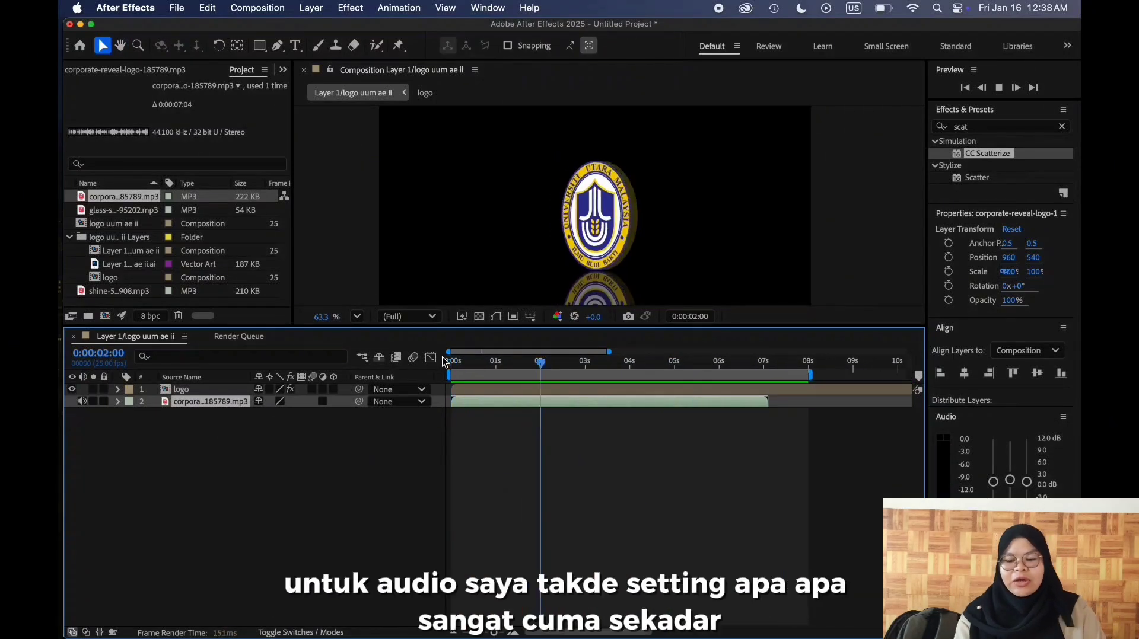
pyautogui.press('space')
pyautogui.press('space')
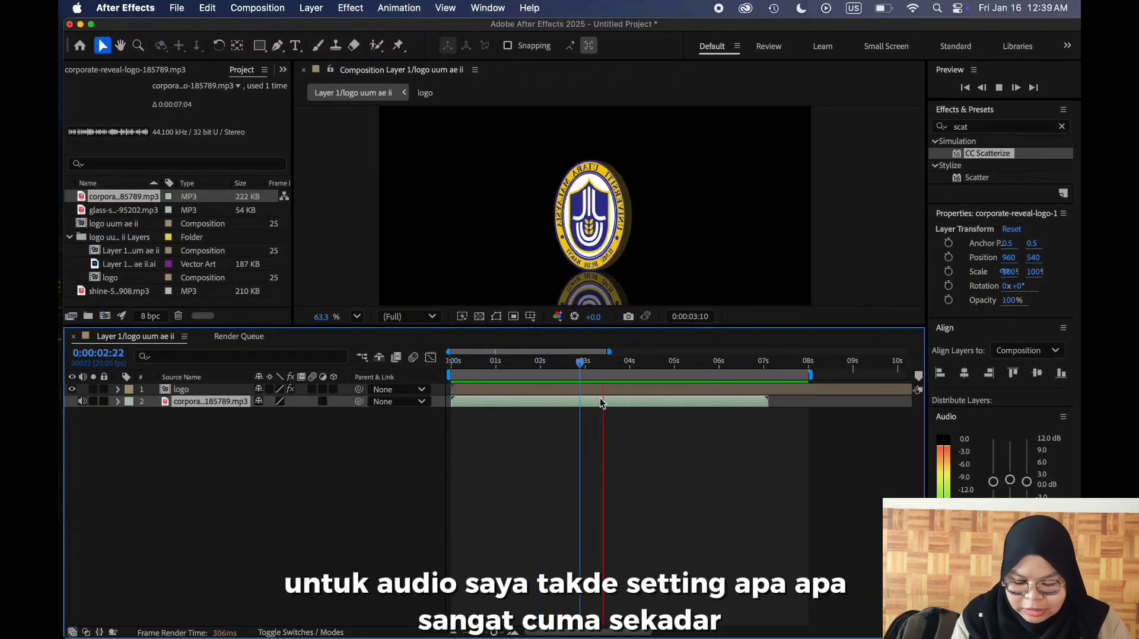
pyautogui.press('space')
pyautogui.moveTo(768, 401); pyautogui.dragTo(659, 417)
pyautogui.press('space')
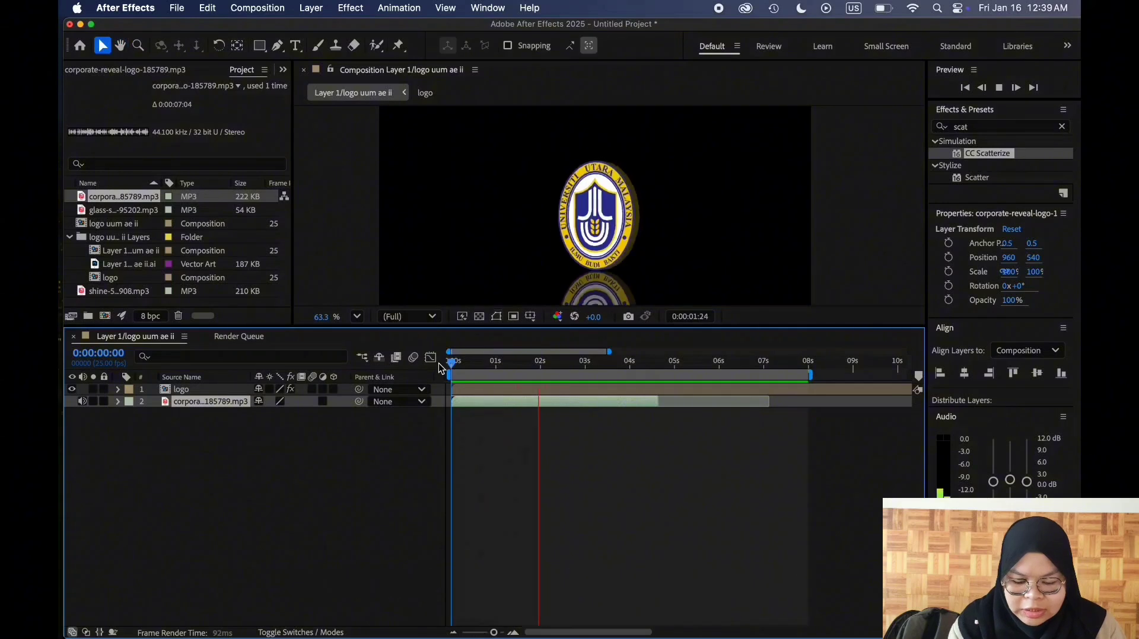
# - Add shine-5-268908.mp3 below the corporate-reveal audio, starting at about 4 seconds, trim its end near 0:00:05:14, and preview
pyautogui.moveTo(121, 292); pyautogui.dragTo(600, 411)
pyautogui.press('space')
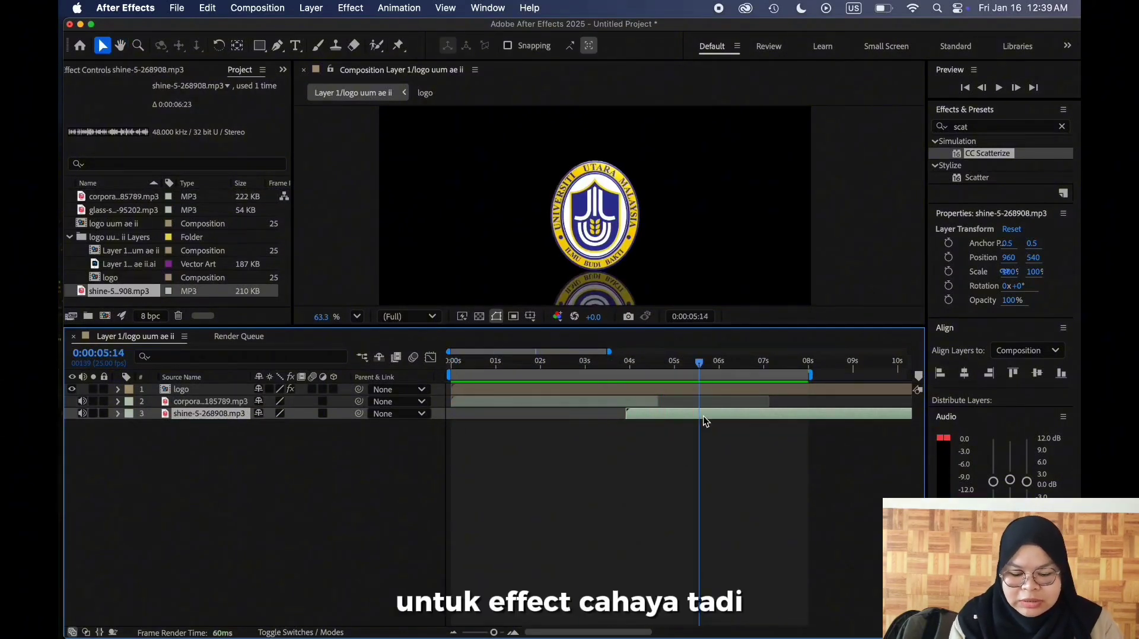
pyautogui.click(660, 399)
pyautogui.press('space')
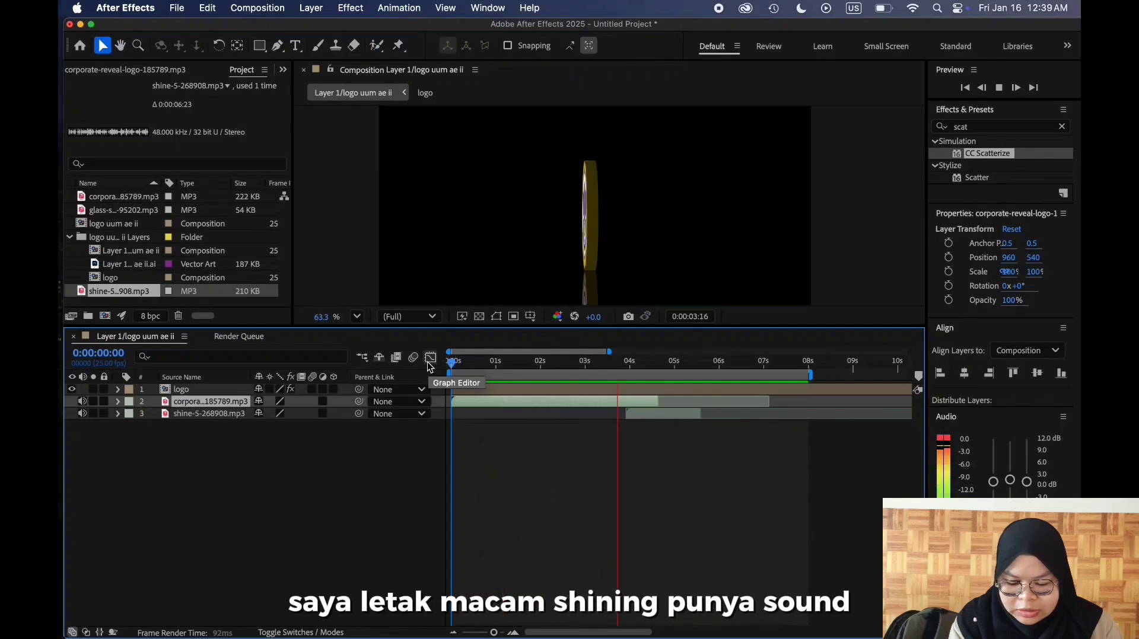
# - Extend the end of the corporate-reveal audio to about 5 seconds and preview the animation with sound from about 3 seconds
pyautogui.press('space')
pyautogui.click(593, 361)
pyautogui.press('space')
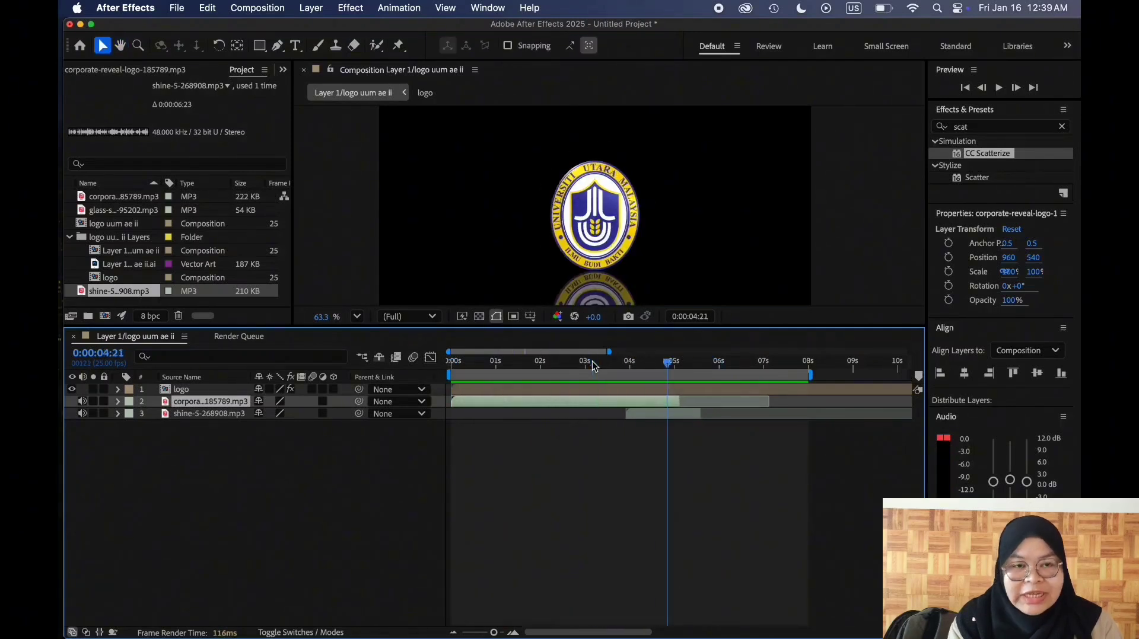
pyautogui.press('space')
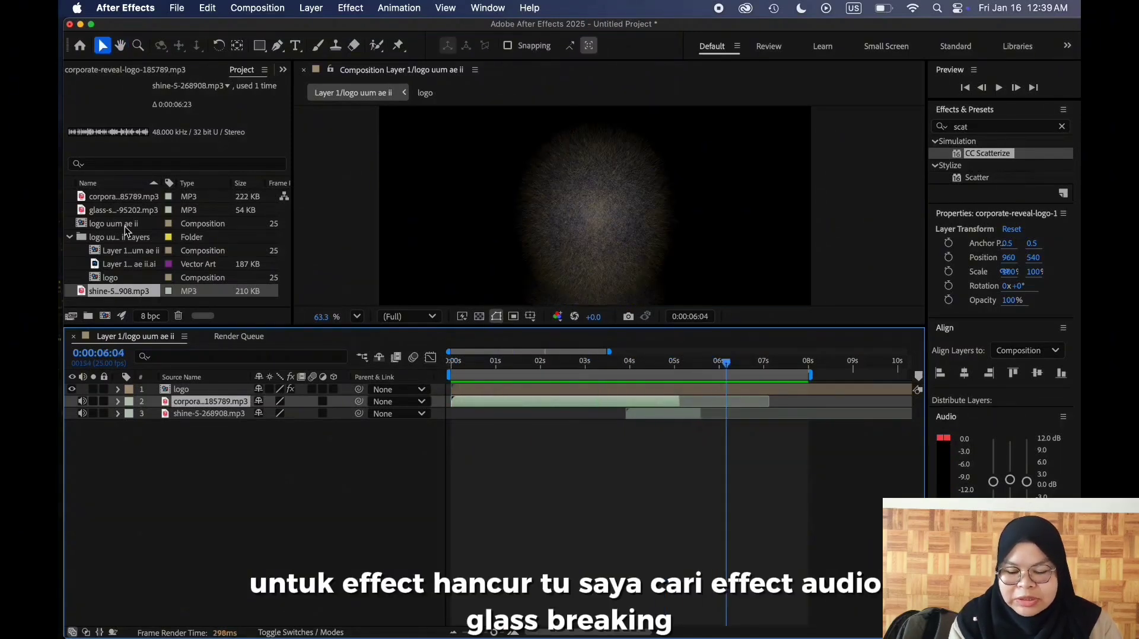
# - Add glass-shatter-7-95202.mp3 below the shine audio, starting at about 5.5 seconds, trim its end to about 7.3 seconds, and preview from the start
pyautogui.moveTo(123, 209); pyautogui.dragTo(534, 462)
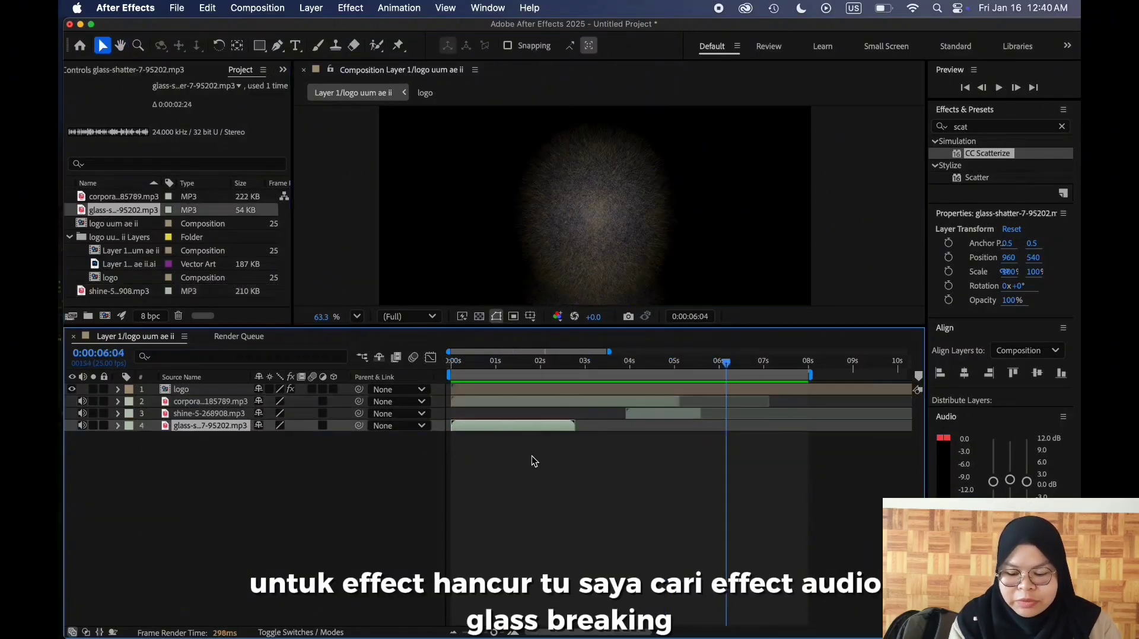
pyautogui.click(692, 362)
pyautogui.press('space')
pyautogui.press('space')
pyautogui.moveTo(820, 425); pyautogui.dragTo(777, 426)
pyautogui.click(765, 475)
pyautogui.moveTo(773, 362); pyautogui.dragTo(449, 363)
pyautogui.press('space')
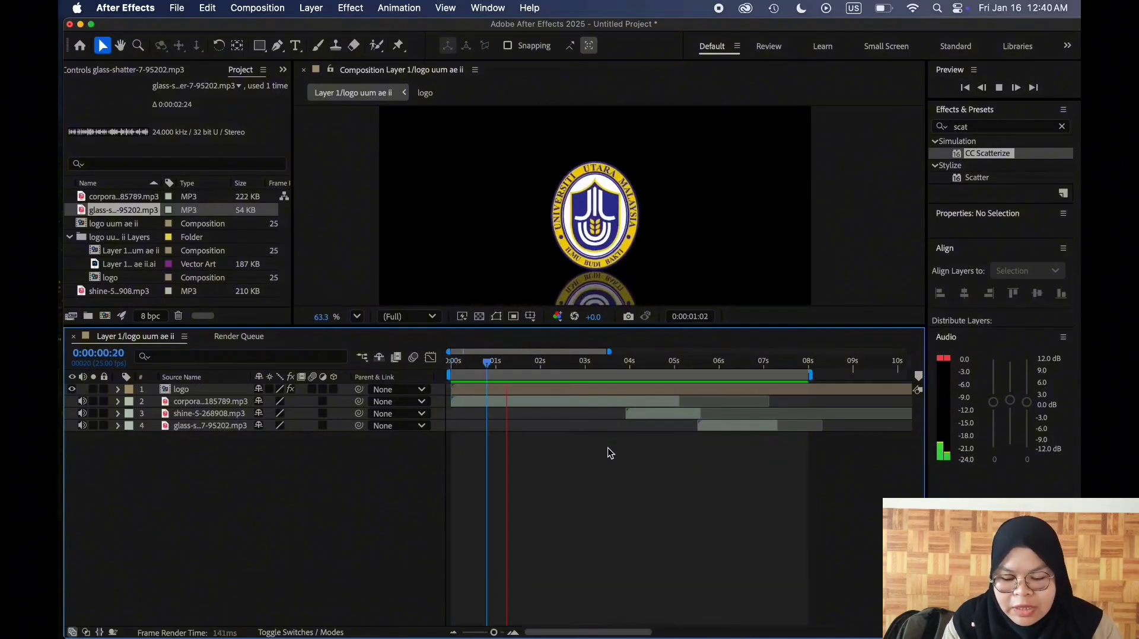
pyautogui.press('space')
# - Add the Layer 1/logo uum ae ii composition to the Render Queue for export
pyautogui.click(176, 8)
pyautogui.moveTo(178, 247)
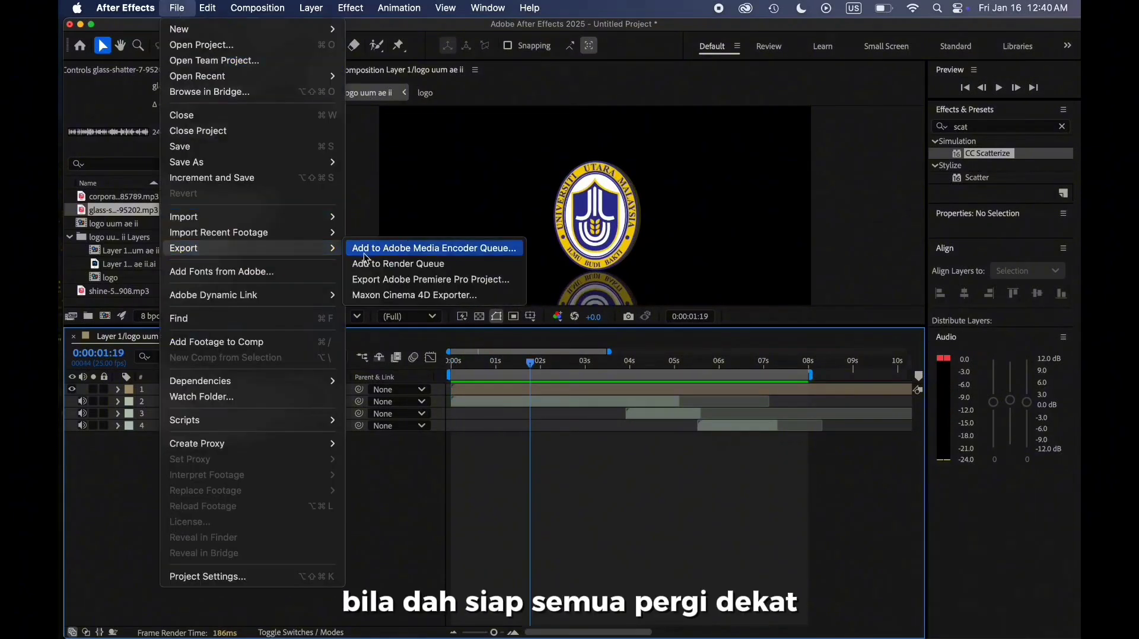
pyautogui.click(409, 264)
pyautogui.click(788, 364)
pyautogui.click(715, 390)
# - Save the output movie as "logo intro uum" and render the queued composition
pyautogui.click(382, 423)
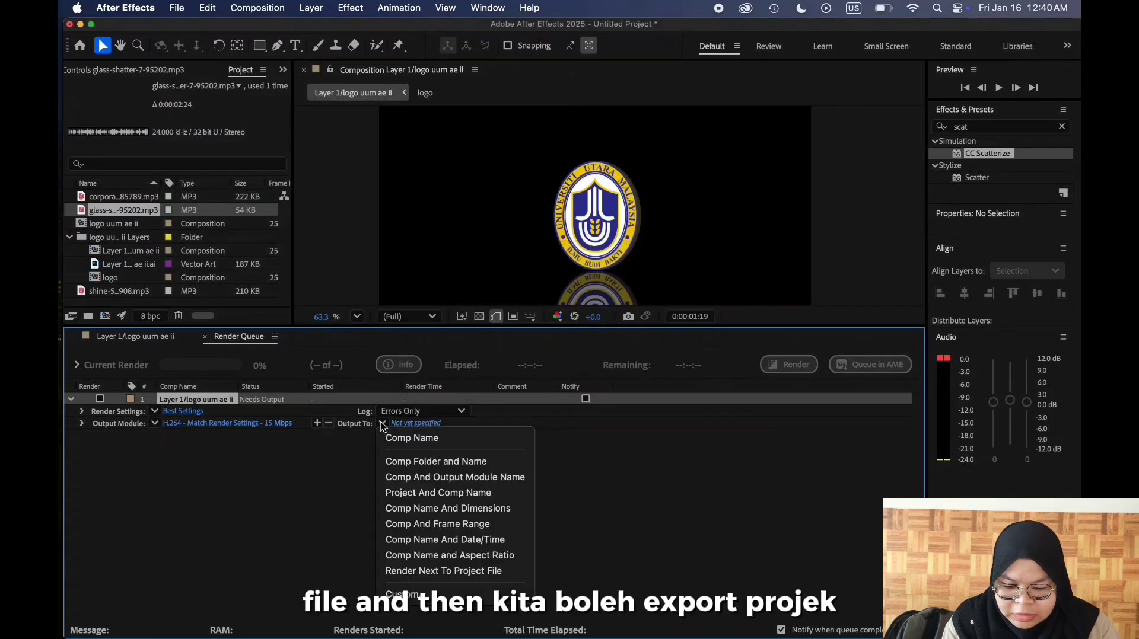
pyautogui.click(428, 424)
pyautogui.write('logo intro uum')
pyautogui.click(672, 297)
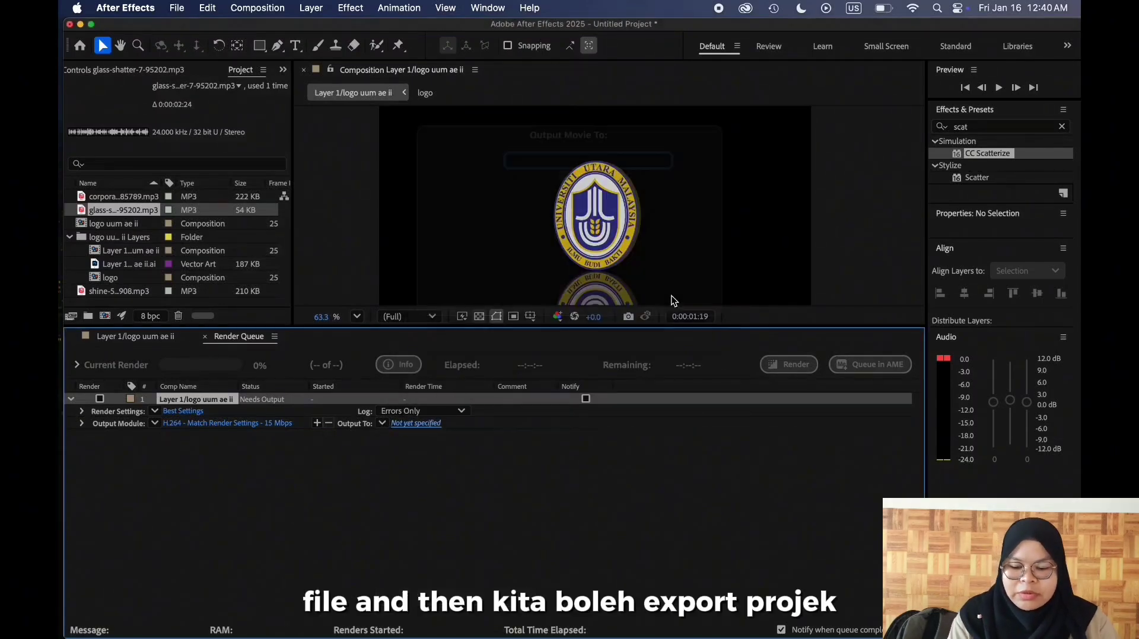
pyautogui.click(798, 370)
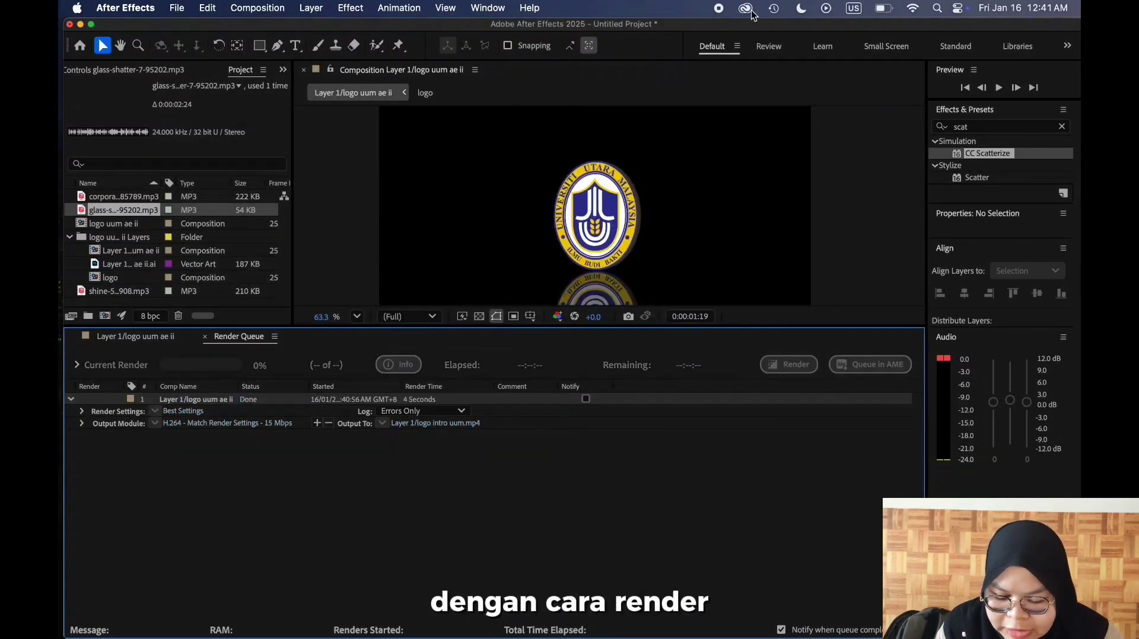